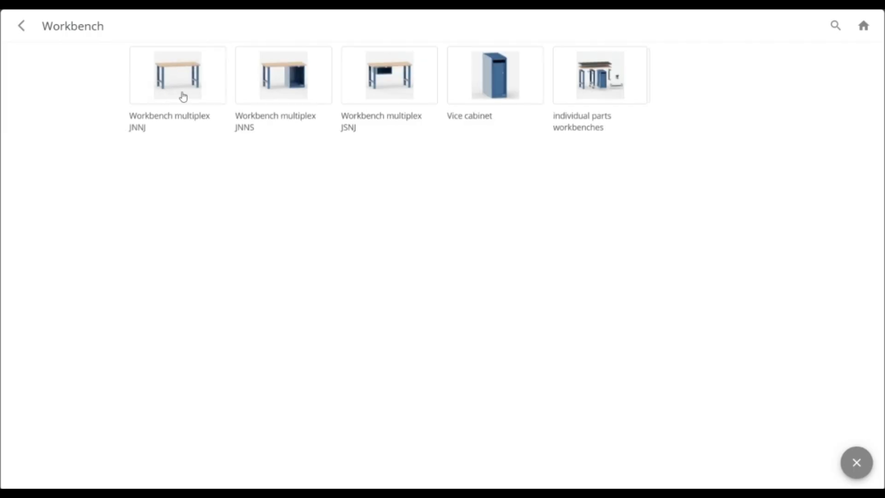
Insert the Workbench multiplex JNNJ into the scene and open its configuration
{"action": "left_click", "coordinate": [183, 96]}
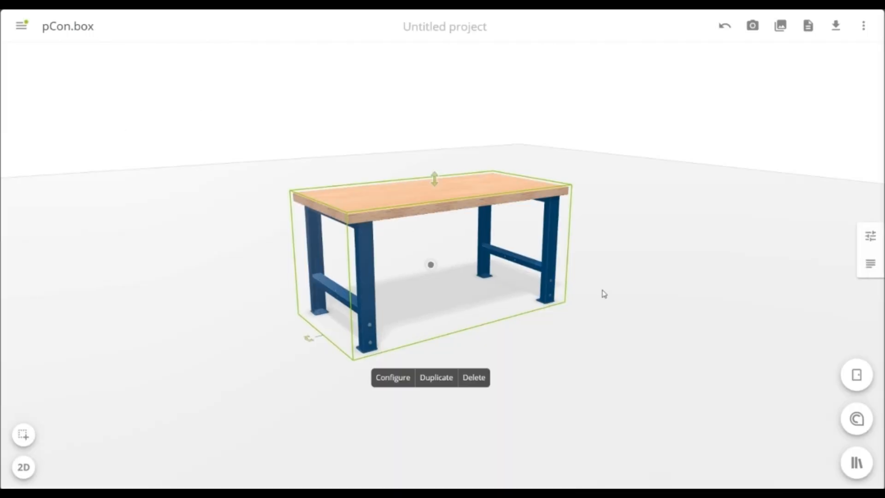
{"action": "right_click_drag", "start_coordinate": [602, 290], "coordinate": [496, 308]}
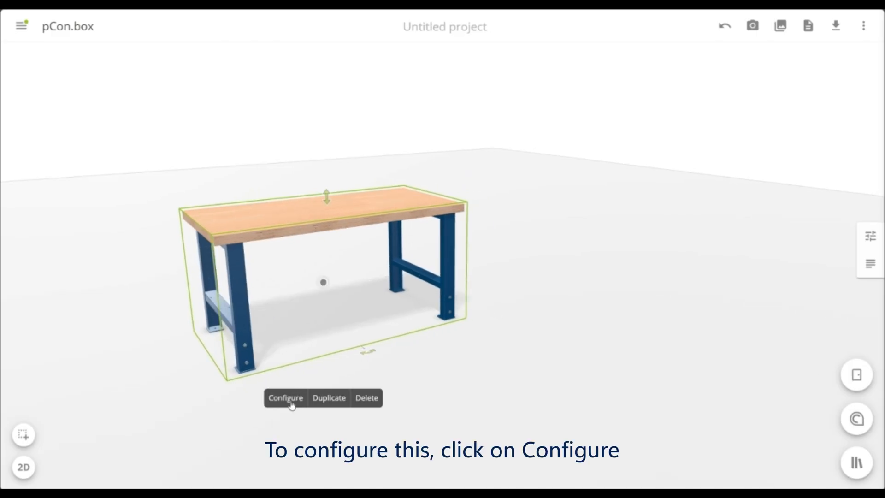
{"action": "left_click", "coordinate": [290, 403]}
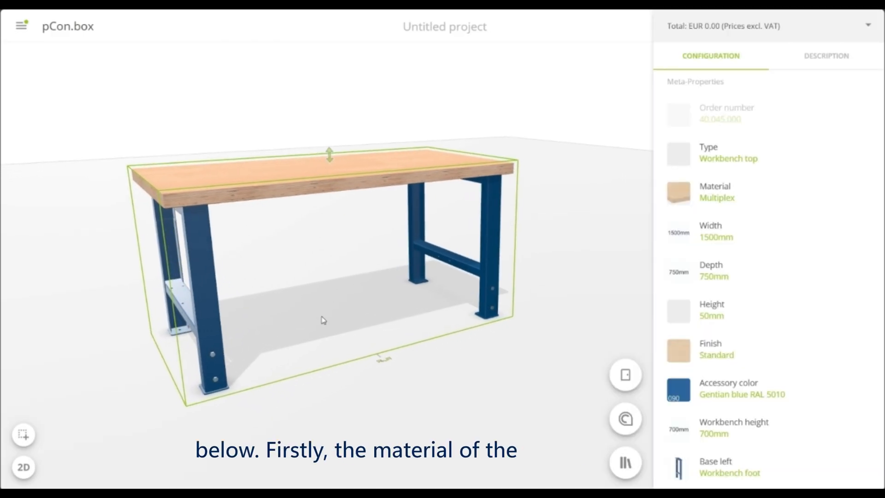
Set the worktop material to Beech and its width to 2030 mm
{"action": "left_click", "coordinate": [783, 195]}
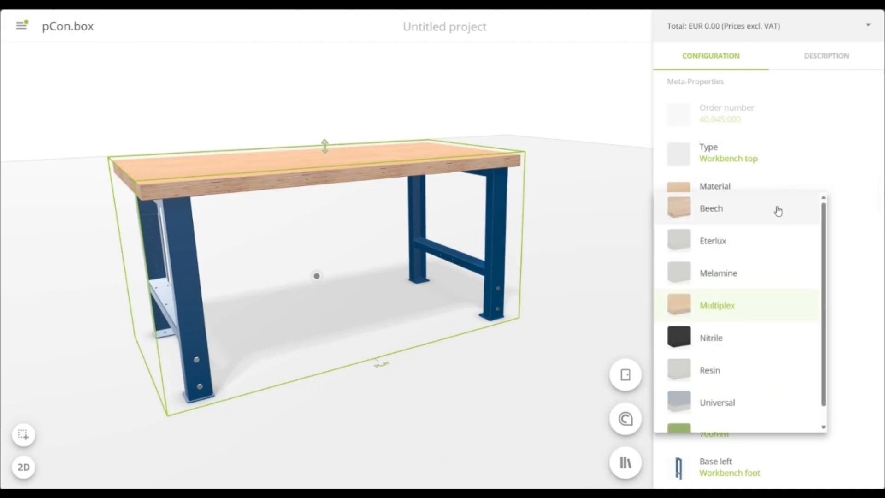
{"action": "left_click", "coordinate": [778, 211]}
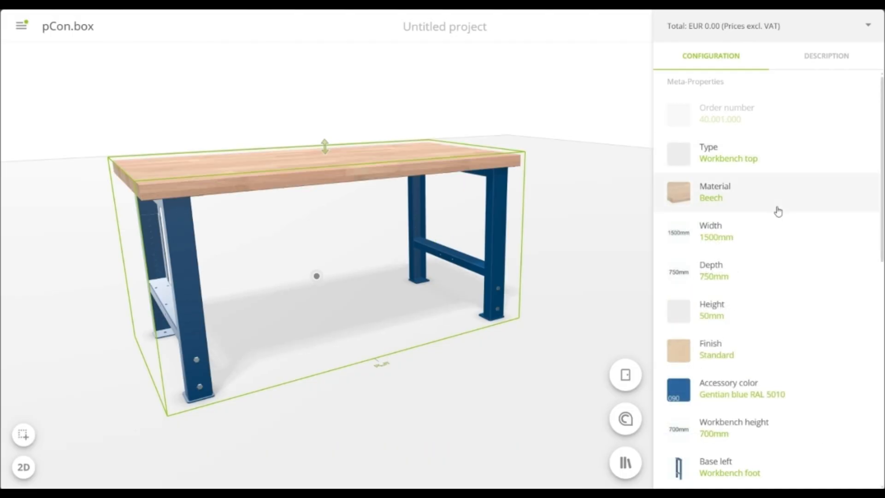
{"action": "left_click", "coordinate": [771, 238]}
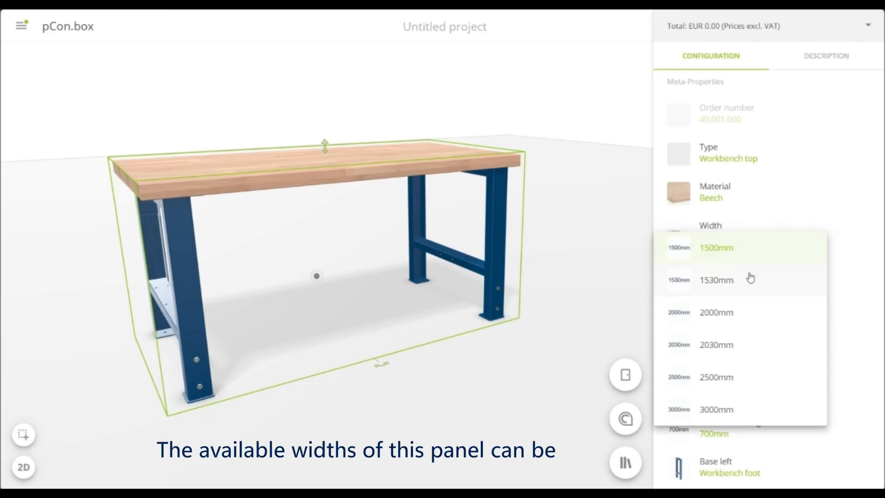
{"action": "left_click", "coordinate": [735, 345]}
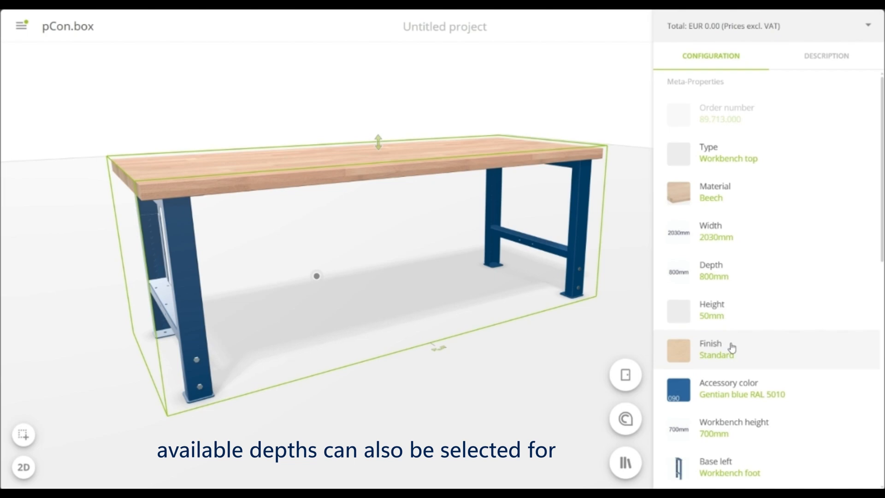
Check the available worktop depths and set the worktop thickness to 40 mm
{"action": "left_click", "coordinate": [747, 272]}
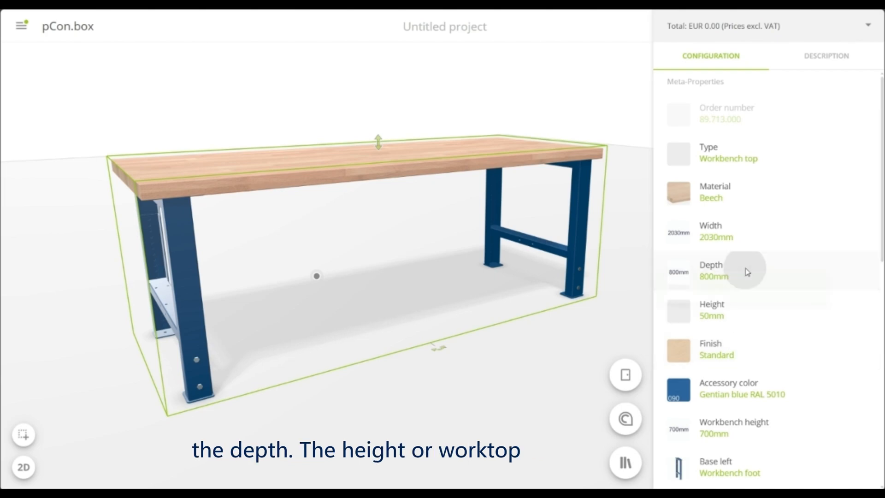
{"action": "left_click", "coordinate": [850, 271]}
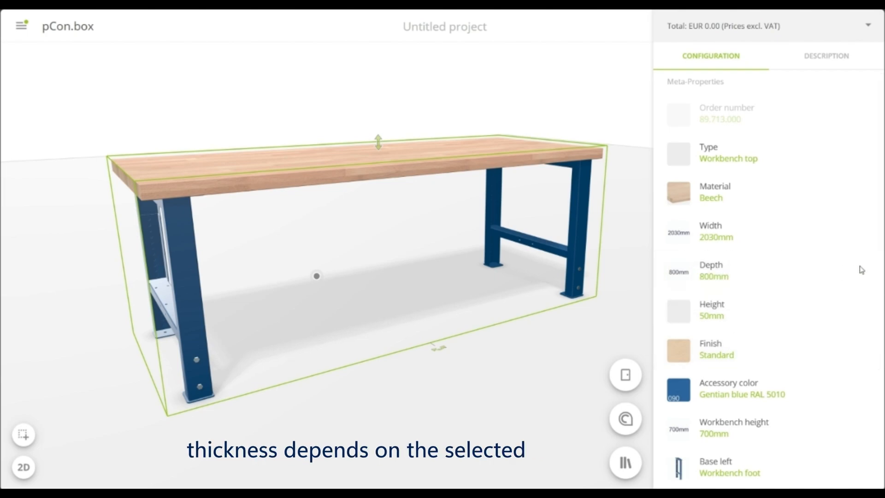
{"action": "left_click", "coordinate": [790, 318]}
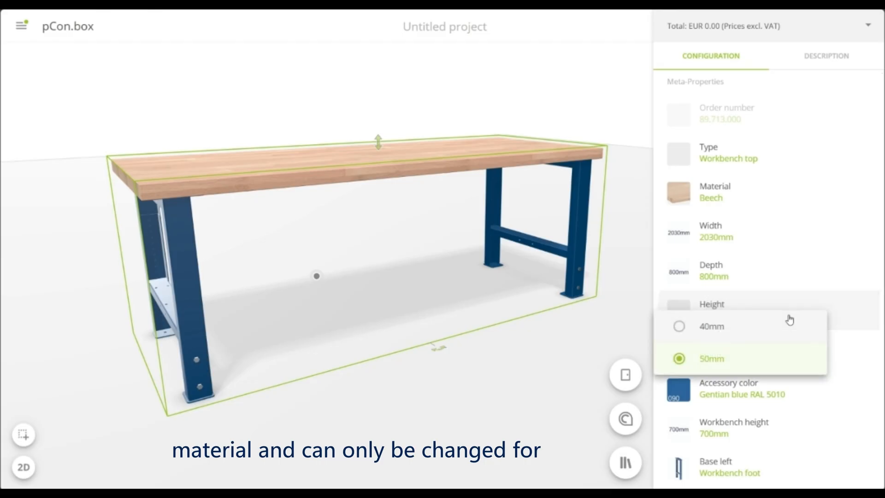
{"action": "left_click", "coordinate": [772, 337]}
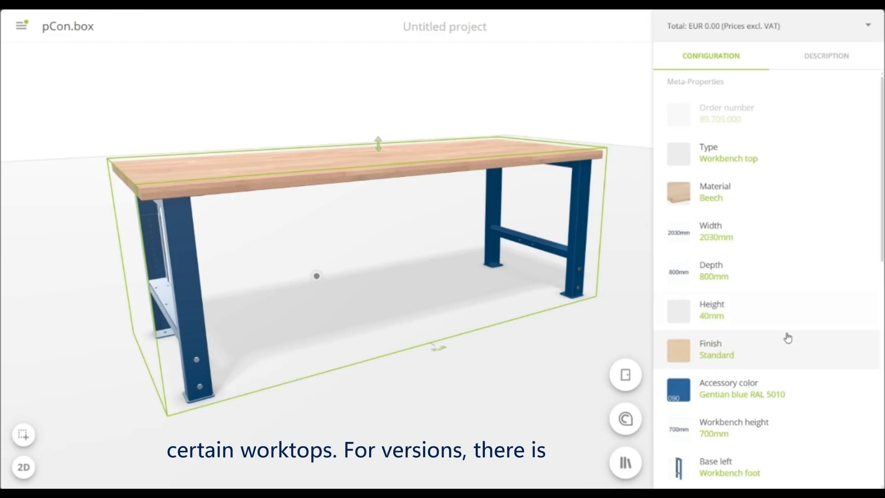
Give the worktop the Edge protection angle finish and set the accessory color to Black NCS S 9000-N
{"action": "scroll", "coordinate": [786, 335], "scroll_direction": "down", "scroll_amount": 3}
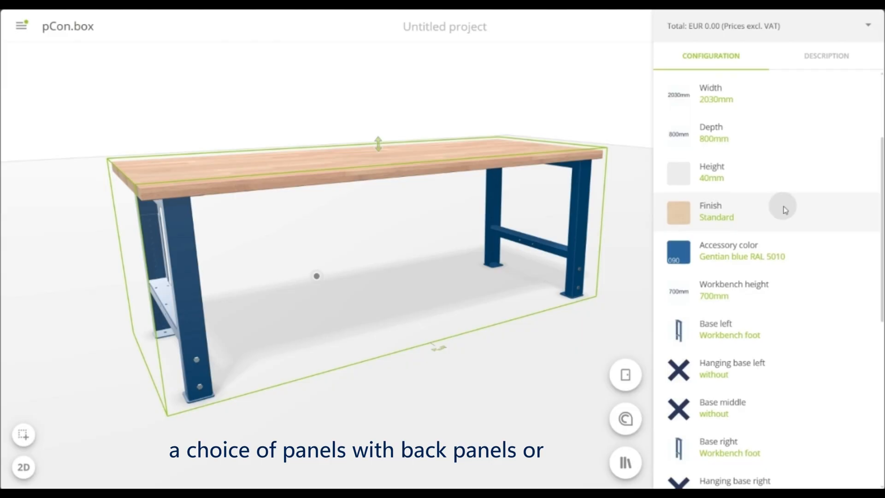
{"action": "left_click", "coordinate": [782, 210]}
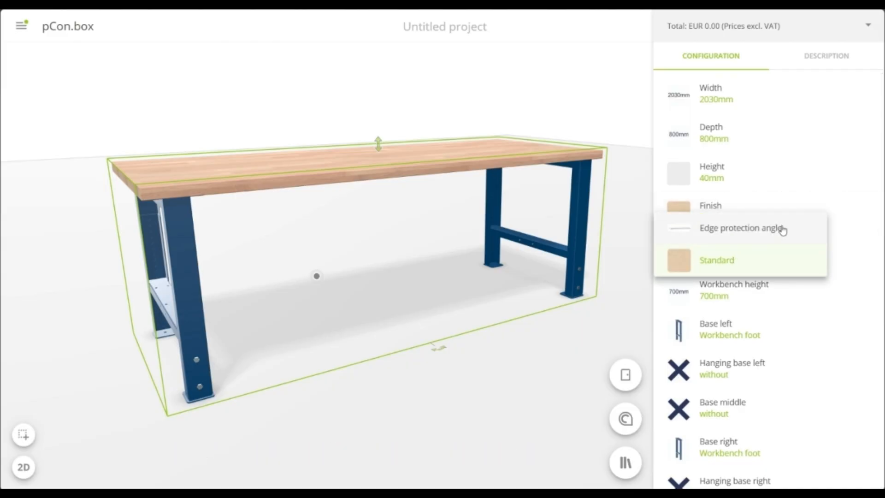
{"action": "left_click", "coordinate": [782, 229]}
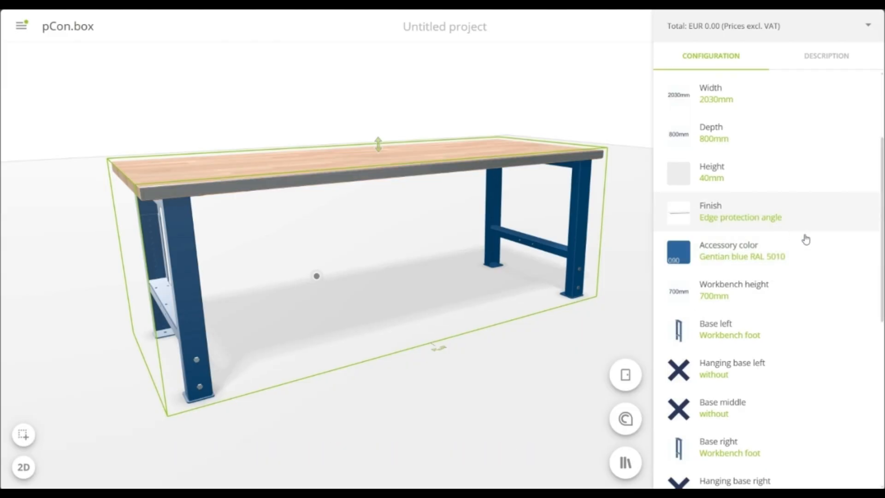
{"action": "scroll", "coordinate": [812, 217], "scroll_direction": "down", "scroll_amount": 2}
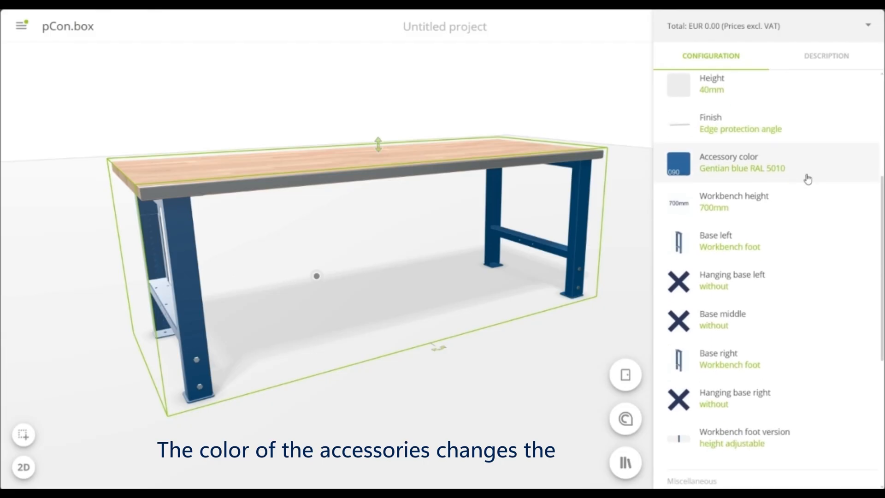
{"action": "left_click", "coordinate": [805, 167]}
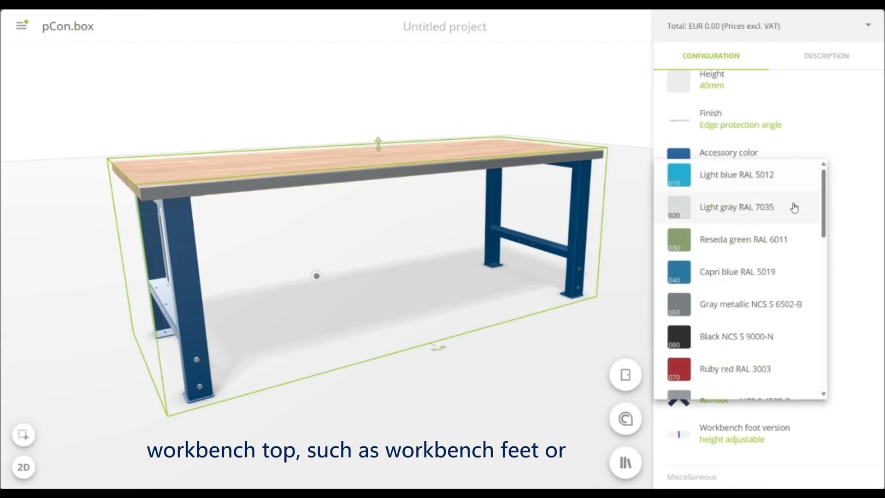
{"action": "left_click", "coordinate": [763, 342]}
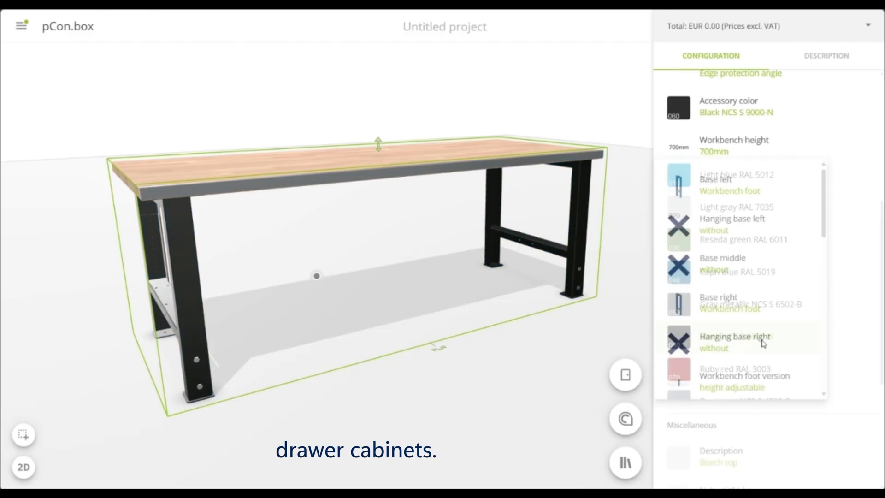
Set the workbench height to 800 mm and use a drawer cabinet in standard position as the left base
{"action": "left_click", "coordinate": [789, 151]}
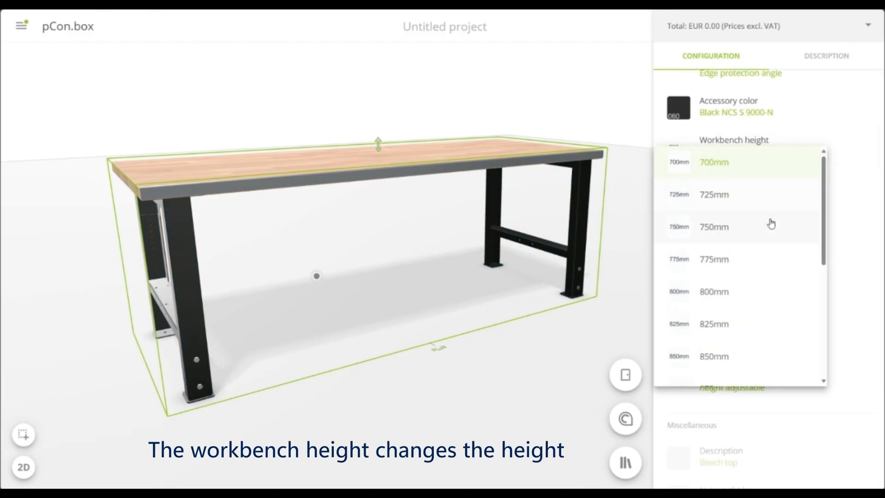
{"action": "left_click", "coordinate": [753, 292]}
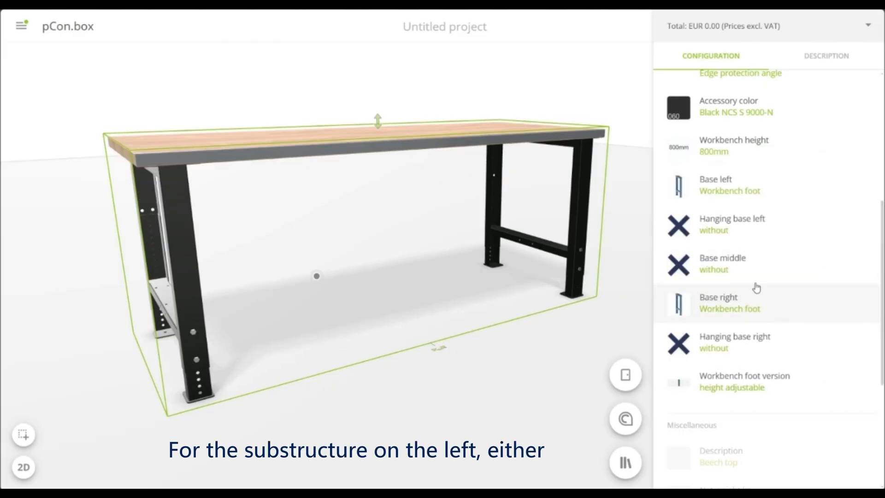
{"action": "left_click", "coordinate": [779, 182]}
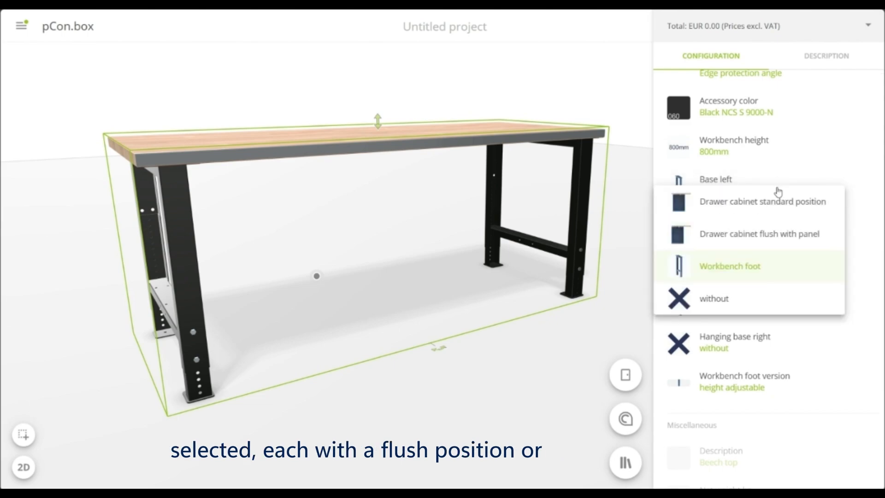
{"action": "left_click", "coordinate": [779, 205]}
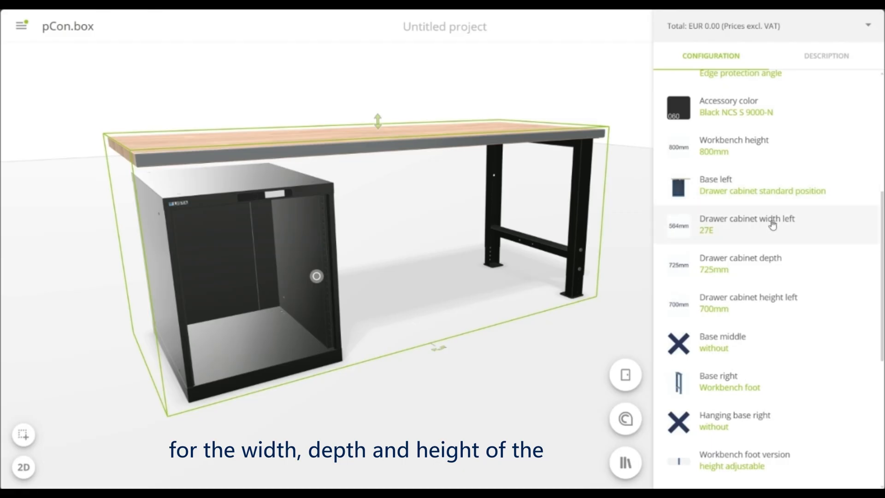
Set the left drawer cabinet's width to 36E and its height to 800 mm
{"action": "left_click", "coordinate": [772, 224]}
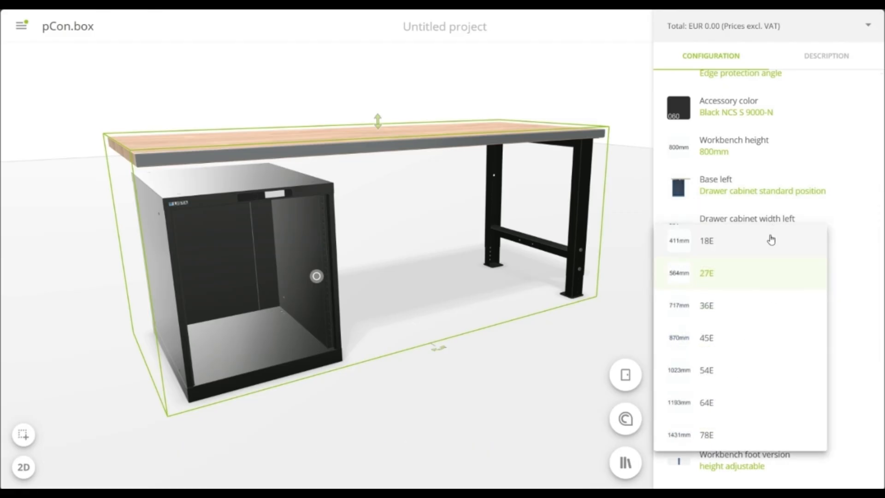
{"action": "left_click", "coordinate": [751, 310]}
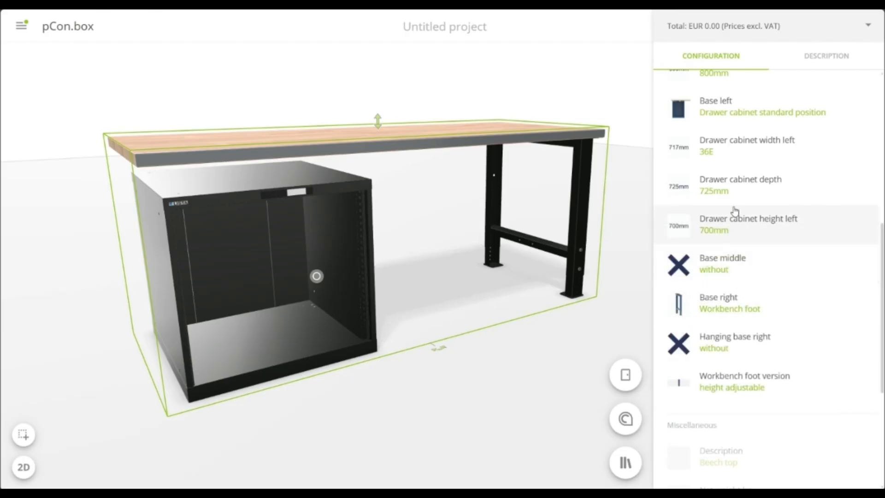
{"action": "left_click", "coordinate": [736, 184]}
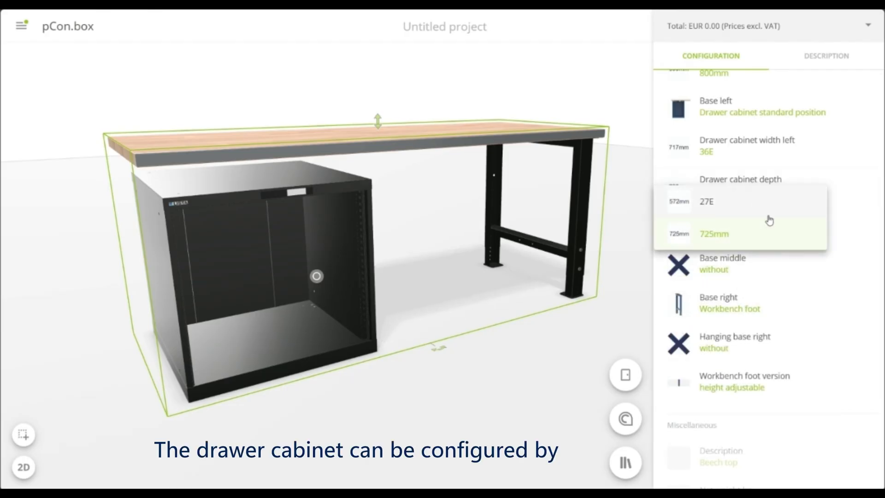
{"action": "left_click", "coordinate": [853, 217]}
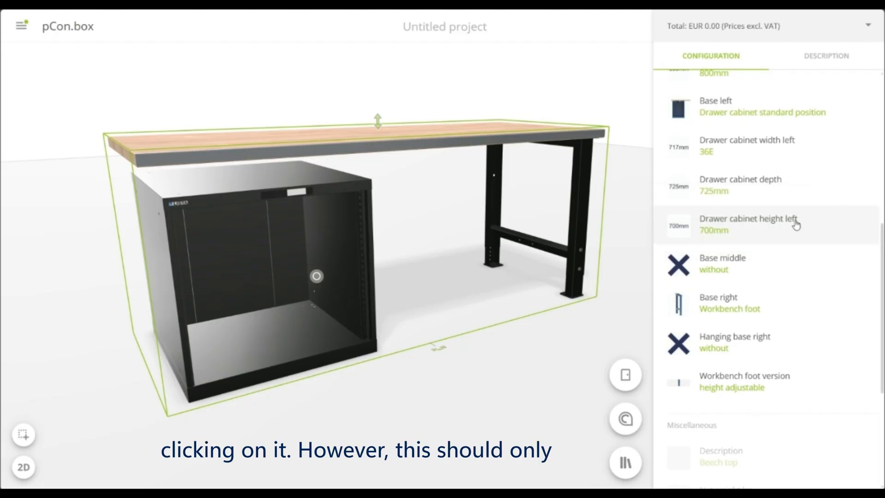
{"action": "left_click", "coordinate": [776, 228]}
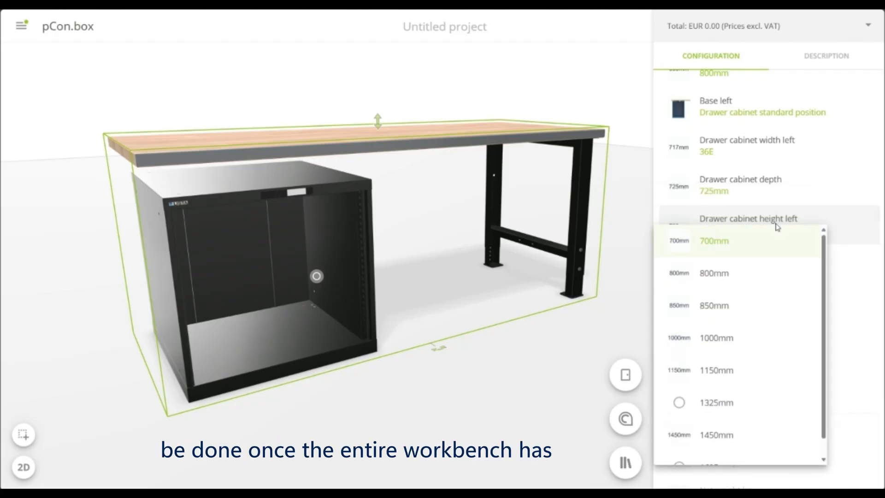
{"action": "left_click", "coordinate": [751, 283]}
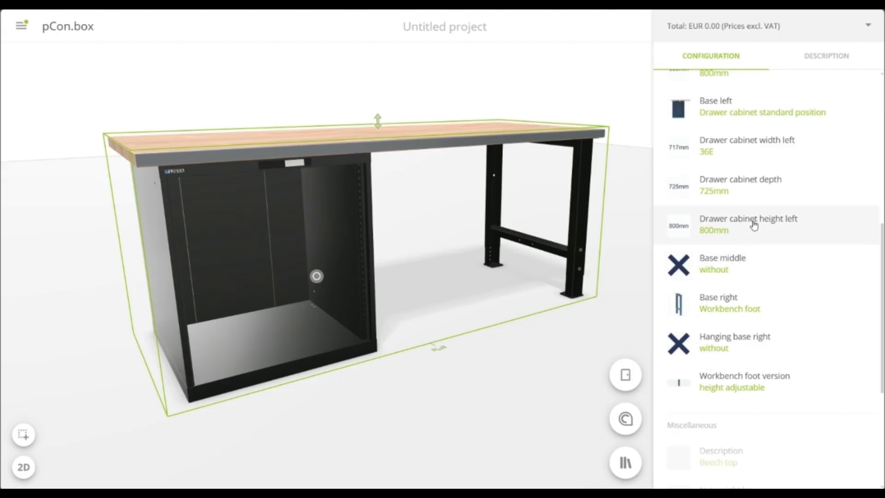
Add a workbench drawer as the right hanging base and change the workbench foot version to fixed height
{"action": "scroll", "coordinate": [754, 225], "scroll_direction": "down", "scroll_amount": 3}
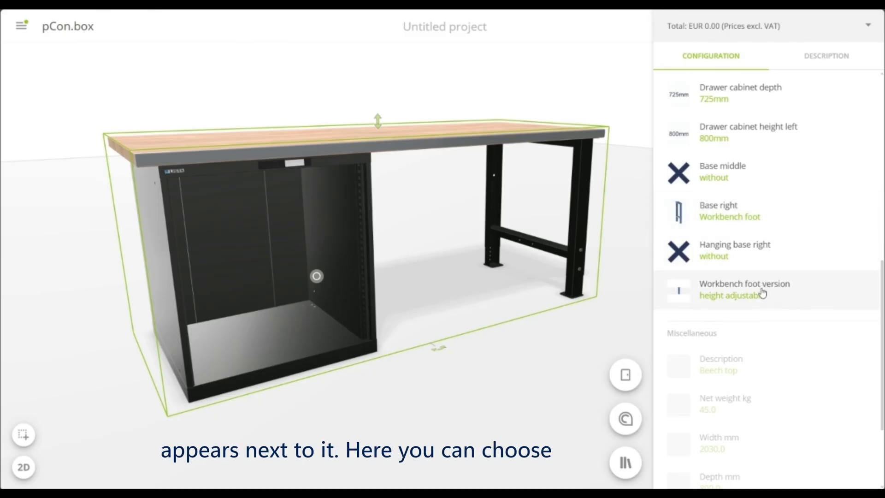
{"action": "left_click", "coordinate": [770, 260]}
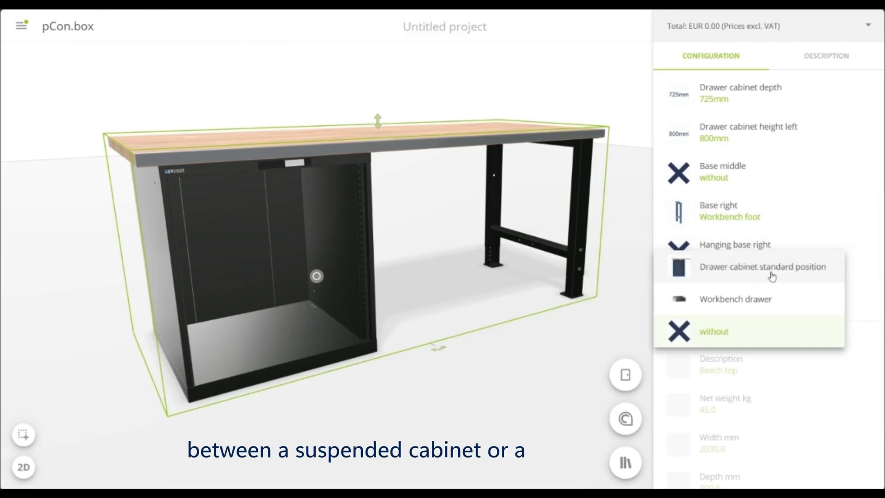
{"action": "left_click", "coordinate": [769, 297]}
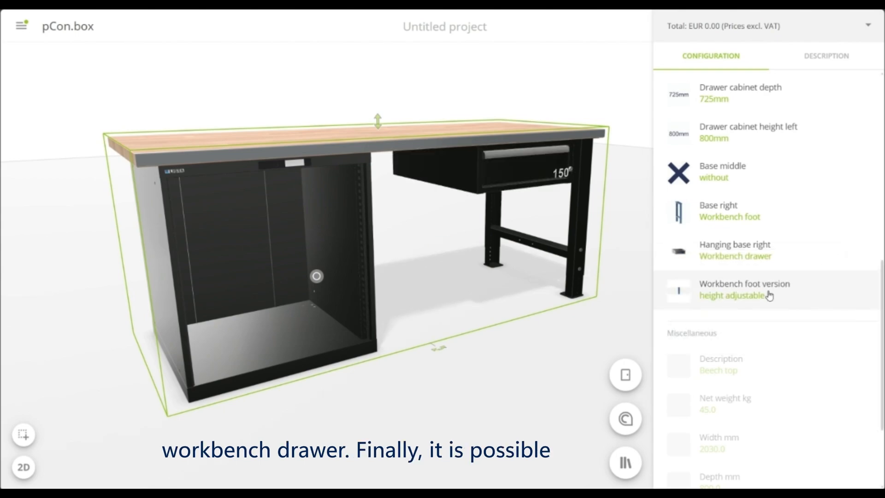
{"action": "left_click", "coordinate": [800, 293]}
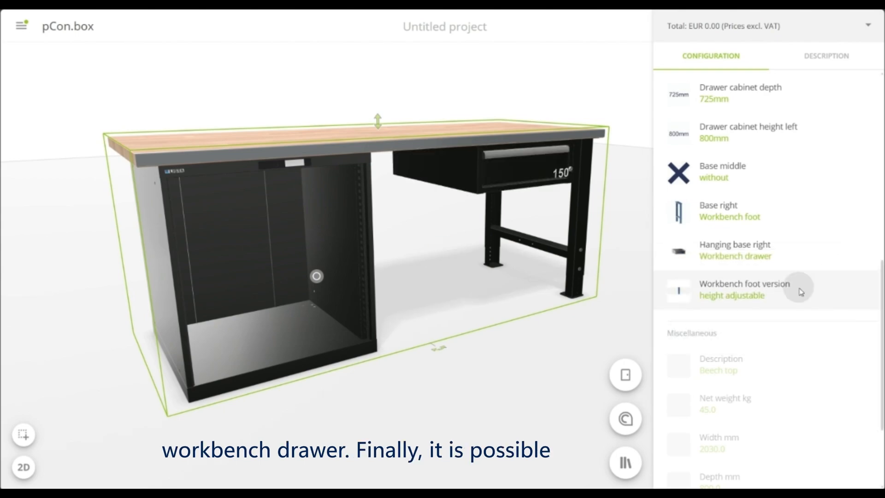
{"action": "left_click", "coordinate": [763, 310]}
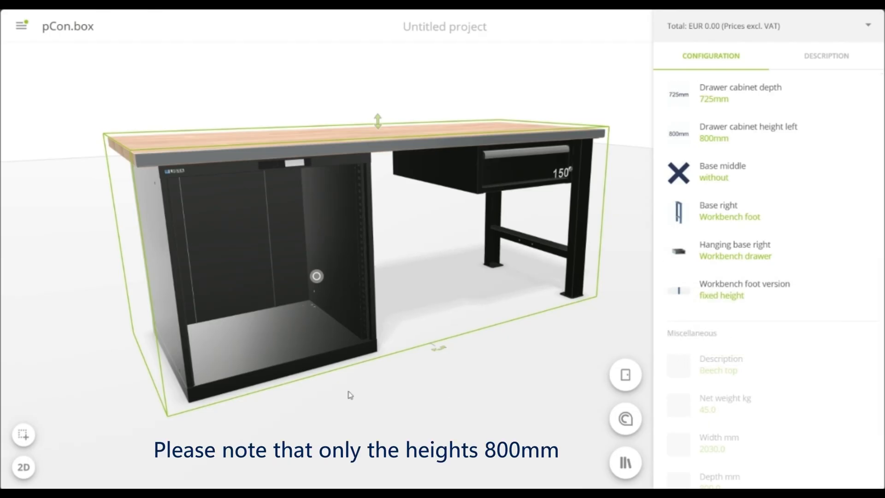
Equip the left drawer cabinet with a Key Lock
{"action": "left_click", "coordinate": [281, 336]}
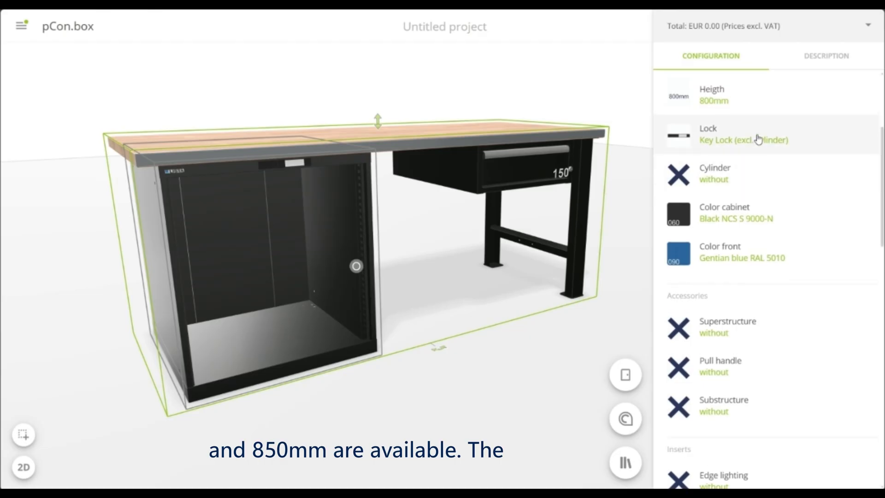
{"action": "scroll", "coordinate": [761, 148], "scroll_direction": "up", "scroll_amount": 1}
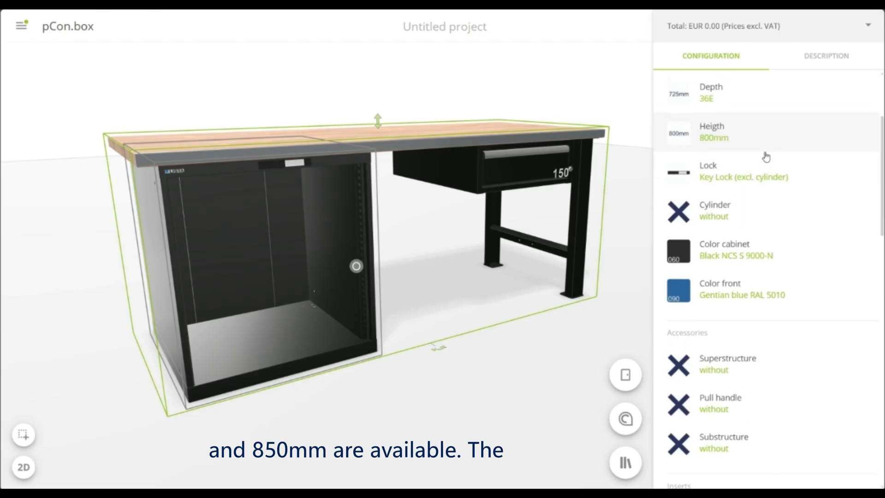
{"action": "left_click", "coordinate": [770, 180]}
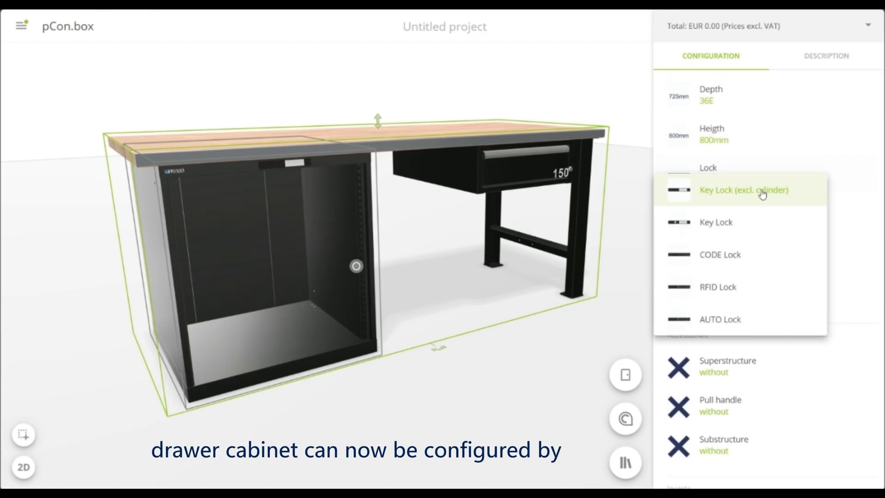
{"action": "left_click", "coordinate": [743, 223]}
{"action": "scroll", "coordinate": [743, 226], "scroll_direction": "down", "scroll_amount": 10}
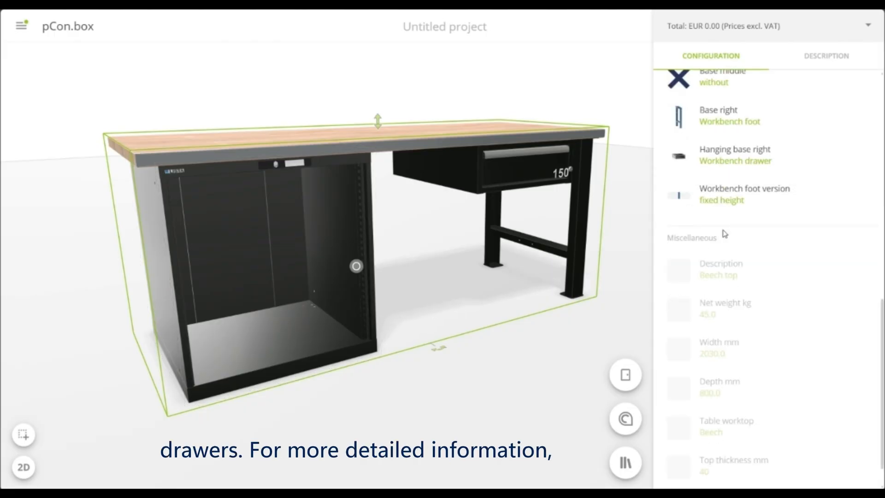
Change the left drawer cabinet's front color to Capri blue RAL 5019
{"action": "left_click", "coordinate": [303, 322]}
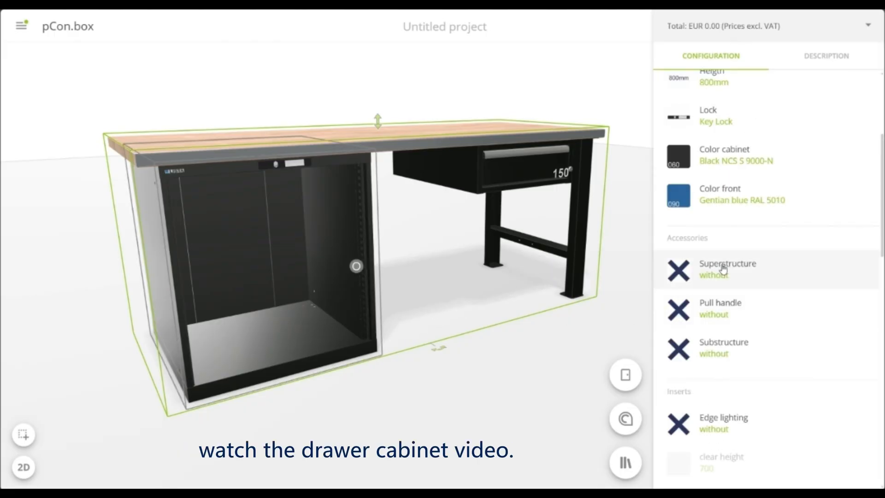
{"action": "left_click", "coordinate": [731, 196]}
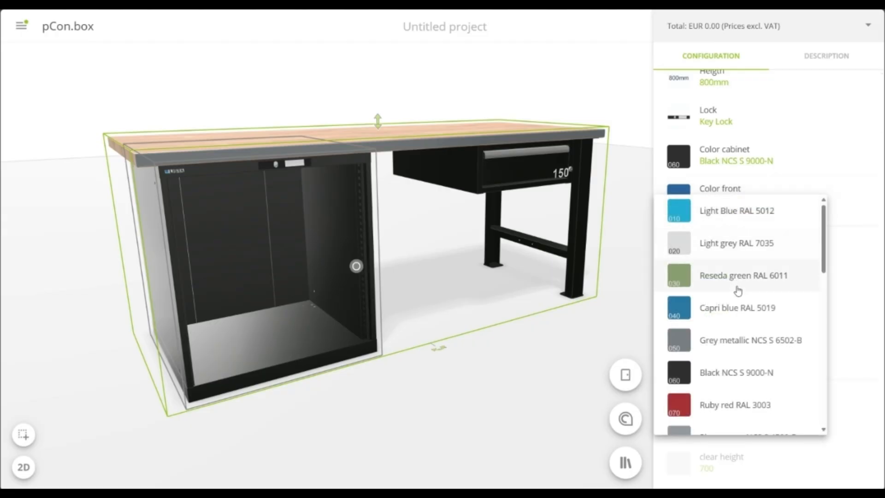
{"action": "left_click", "coordinate": [740, 312]}
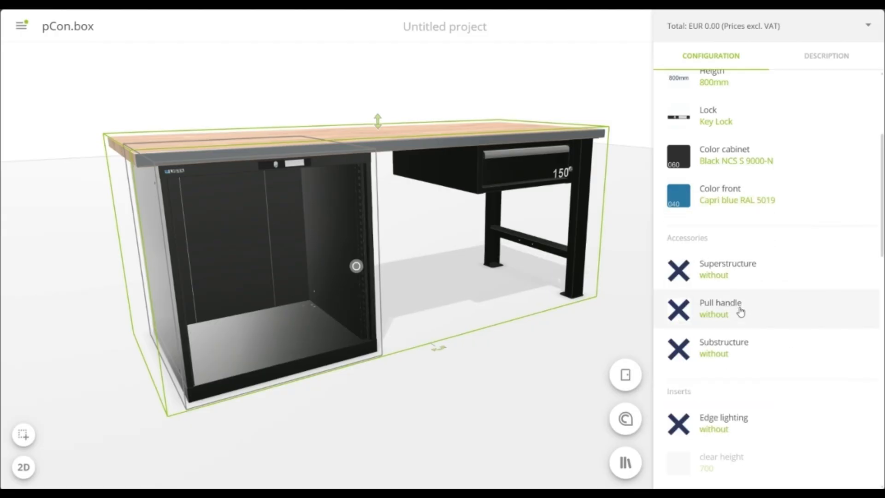
Fit the left cabinet with two 50 mm, three 100 mm and two 150 mm drawers and finish its configuration
{"action": "scroll", "coordinate": [745, 290], "scroll_direction": "down", "scroll_amount": 4}
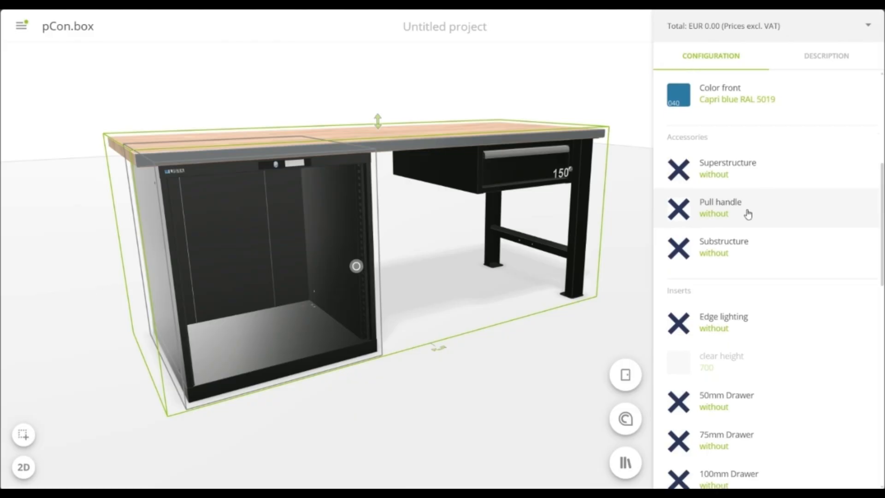
{"action": "scroll", "coordinate": [747, 214], "scroll_direction": "down", "scroll_amount": 4}
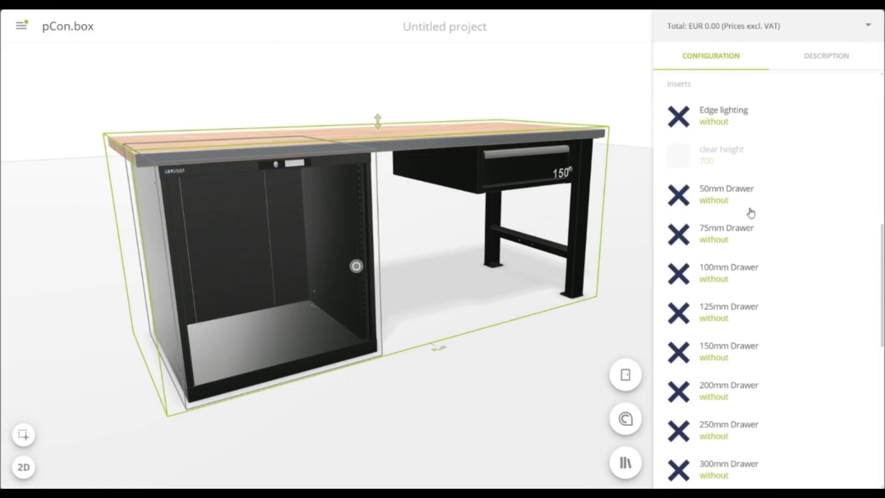
{"action": "left_click", "coordinate": [774, 186]}
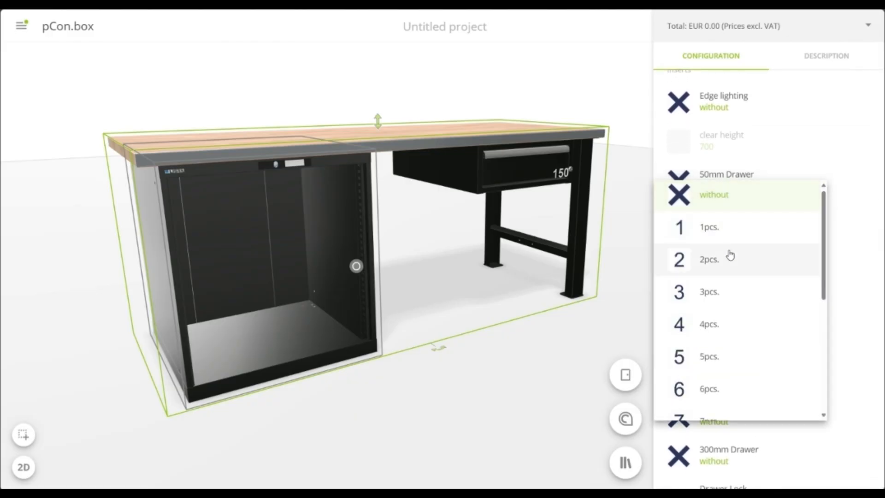
{"action": "left_click", "coordinate": [729, 259]}
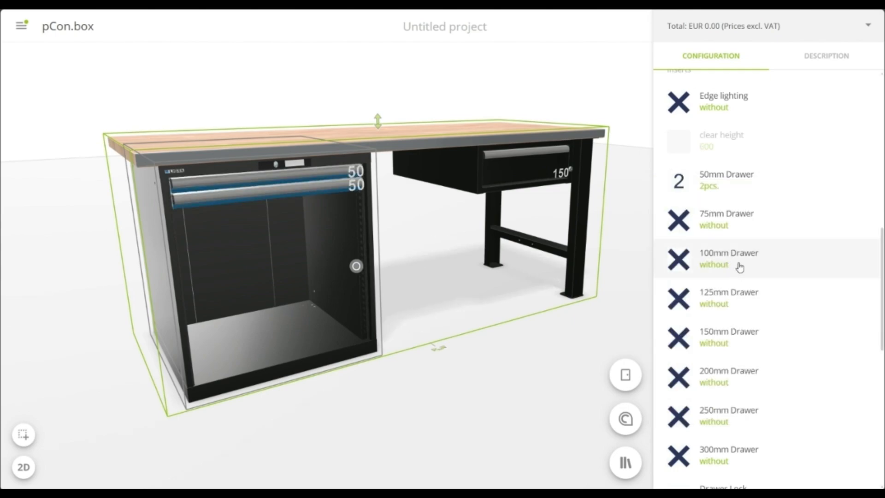
{"action": "left_click", "coordinate": [740, 267]}
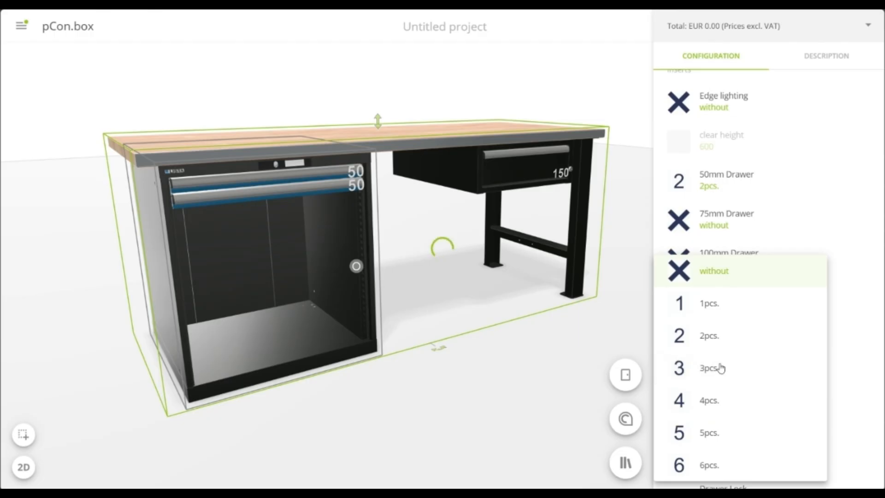
{"action": "left_click", "coordinate": [723, 344]}
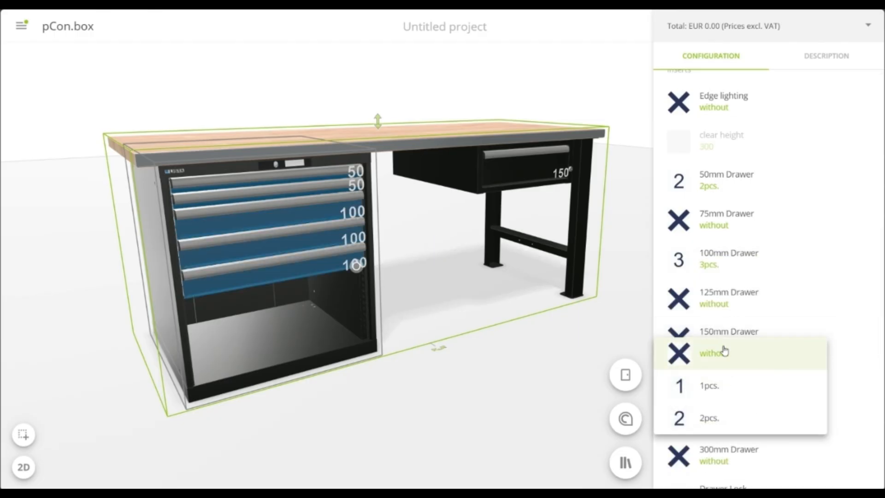
{"action": "left_click", "coordinate": [731, 422]}
{"action": "left_click", "coordinate": [464, 397]}
{"action": "left_click", "coordinate": [435, 395]}
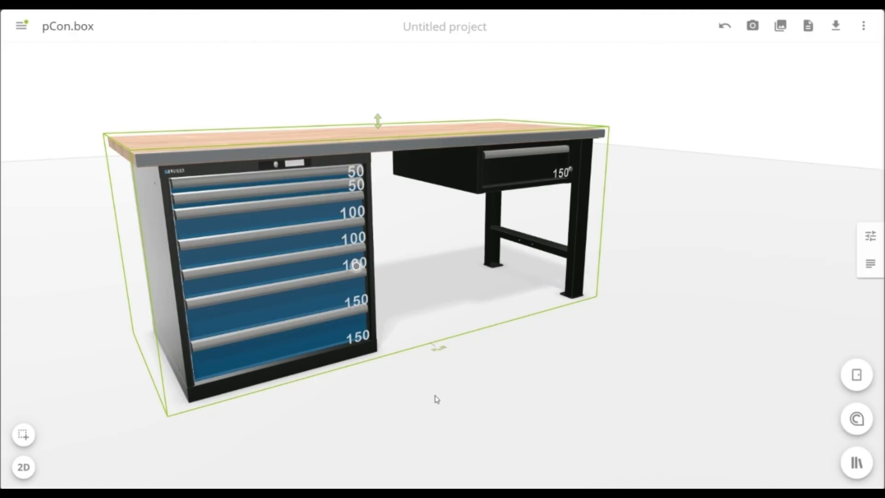
{"action": "left_click", "coordinate": [446, 394]}
{"action": "mouse_move", "coordinate": [463, 379]}
{"action": "left_mouse_down"}
{"action": "mouse_move", "coordinate": [448, 385]}
{"action": "mouse_move", "coordinate": [472, 387]}
{"action": "left_mouse_up"}
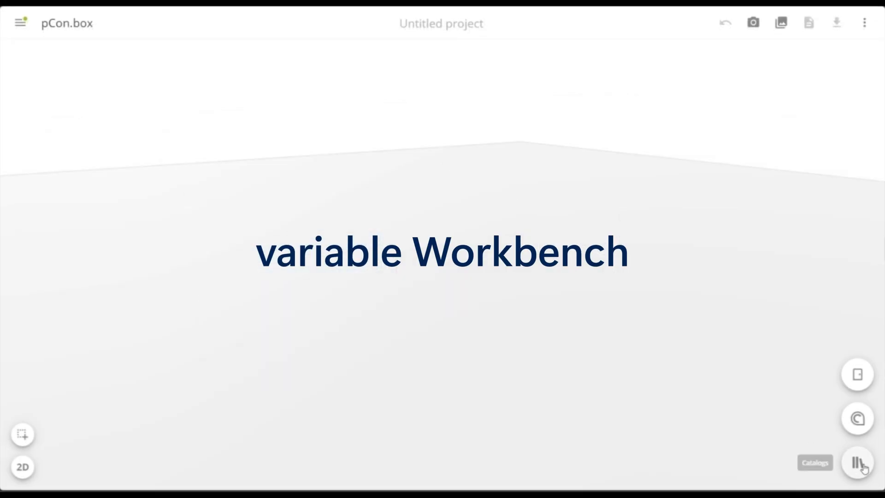
Insert a Multiplex-Worktop variable from the LISTA AG catalog's individual workbench parts into the empty project
{"action": "left_click", "coordinate": [862, 466]}
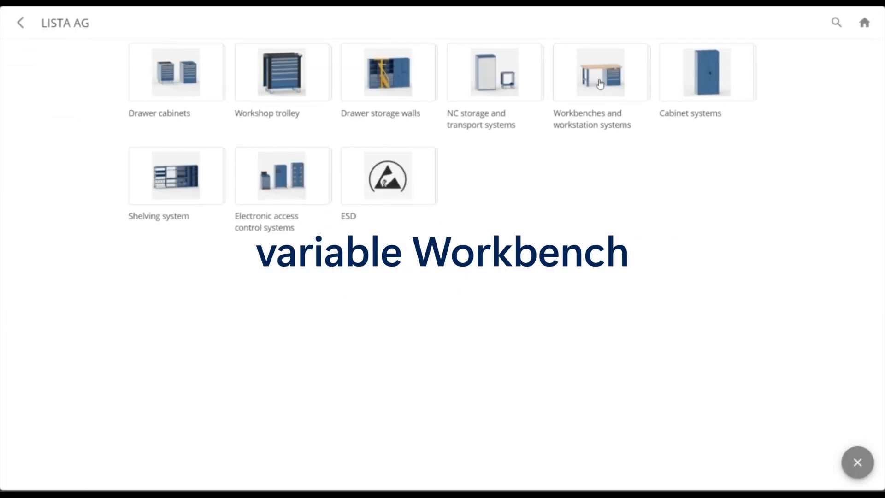
{"action": "left_click", "coordinate": [599, 83]}
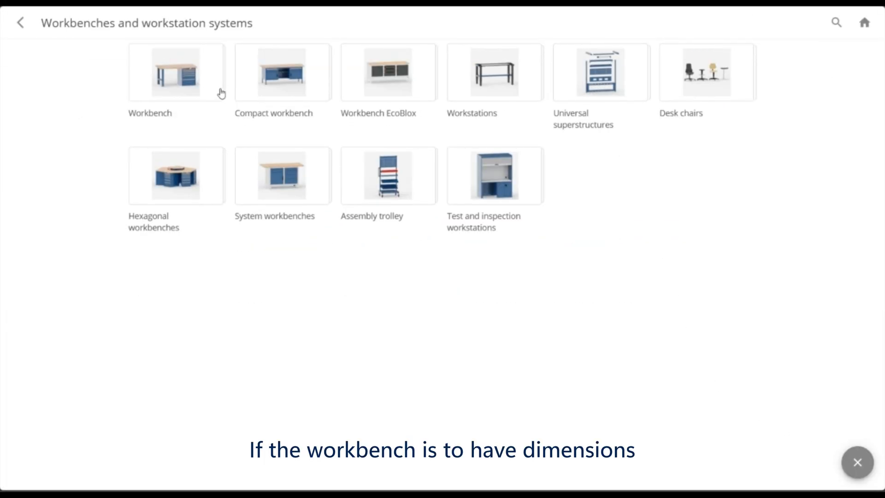
{"action": "left_click", "coordinate": [194, 68]}
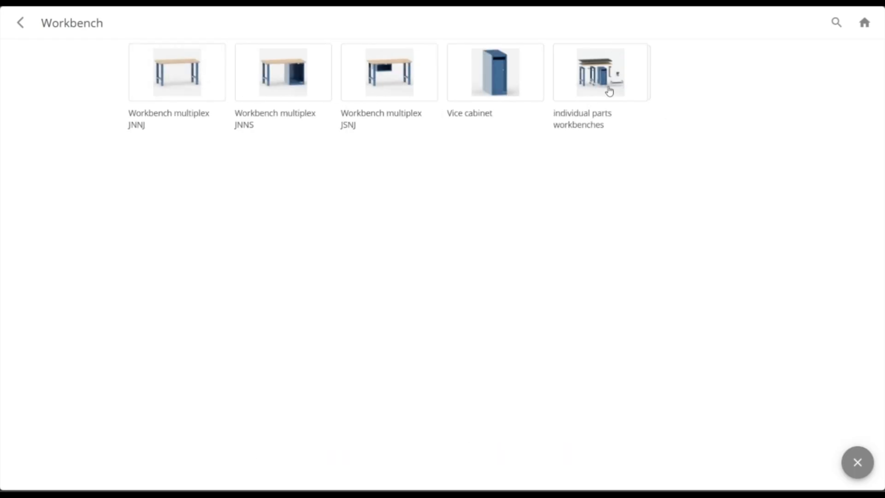
{"action": "left_click", "coordinate": [608, 91]}
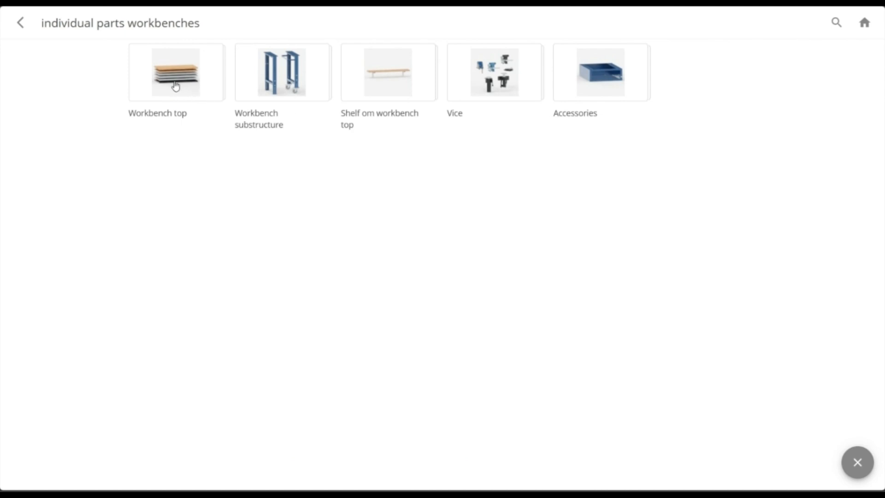
{"action": "left_click", "coordinate": [175, 84]}
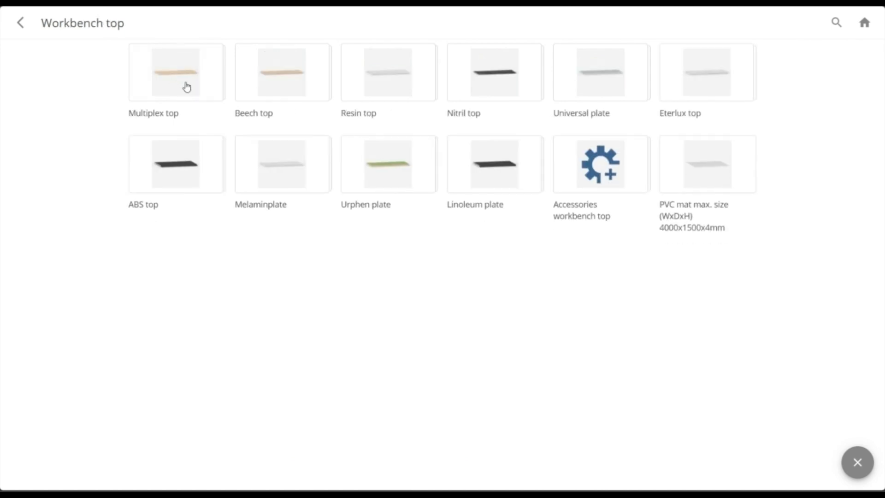
{"action": "left_click", "coordinate": [189, 84]}
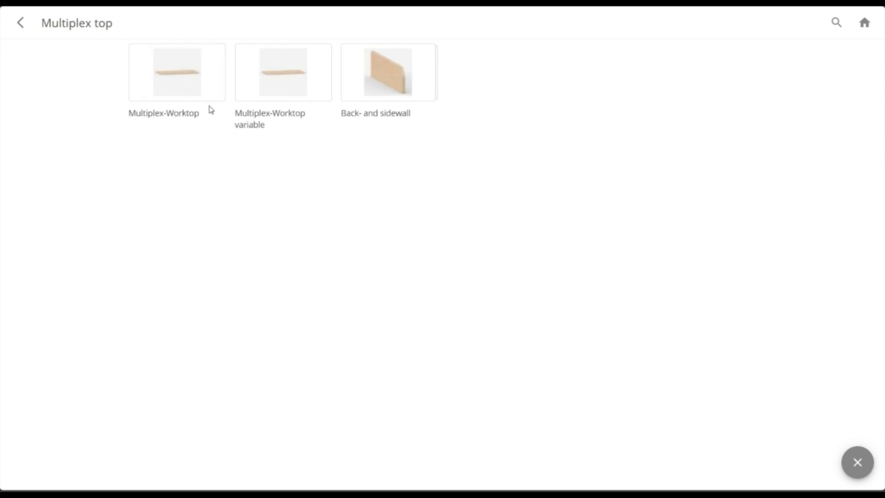
{"action": "left_click", "coordinate": [287, 88]}
{"action": "scroll", "coordinate": [477, 237], "scroll_direction": "up", "scroll_amount": 5}
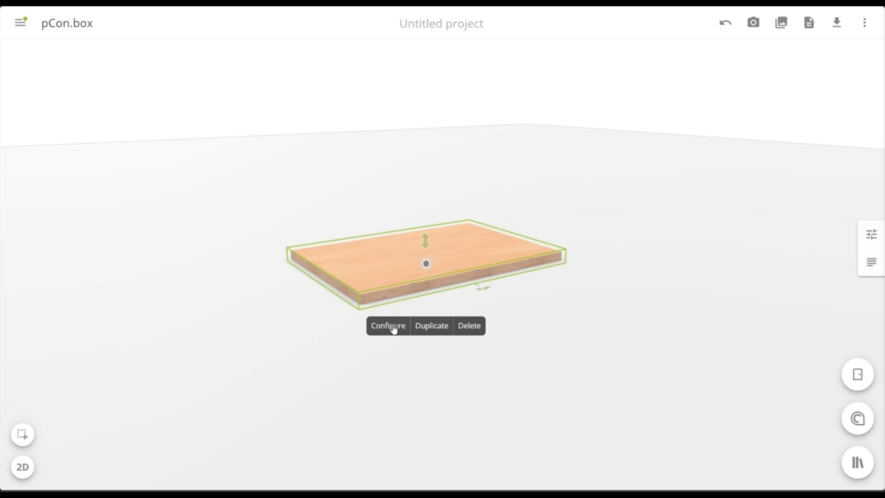
Configure the variable worktop with Nitrile as its material
{"action": "left_click", "coordinate": [388, 326]}
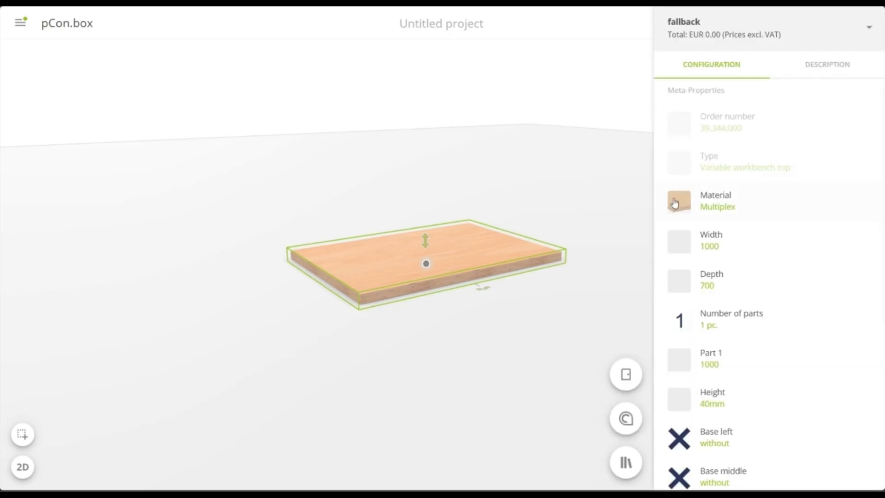
{"action": "left_click", "coordinate": [776, 206]}
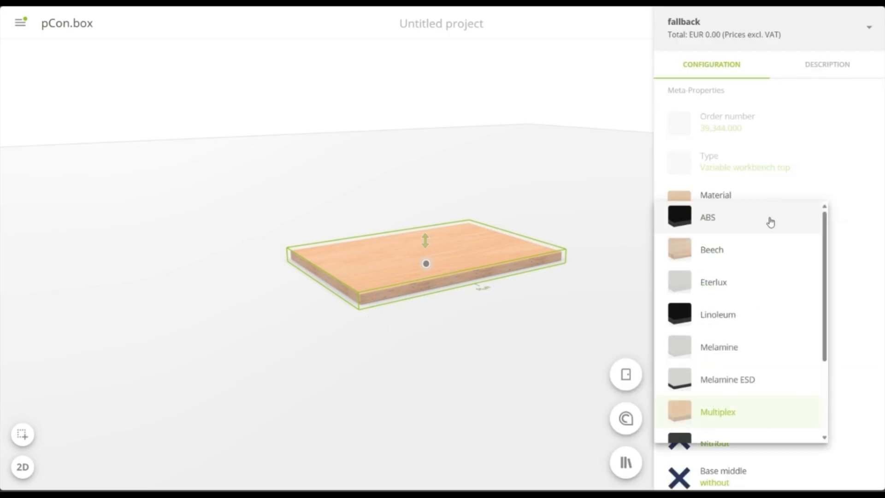
{"action": "scroll", "coordinate": [782, 292], "scroll_direction": "down", "scroll_amount": 3}
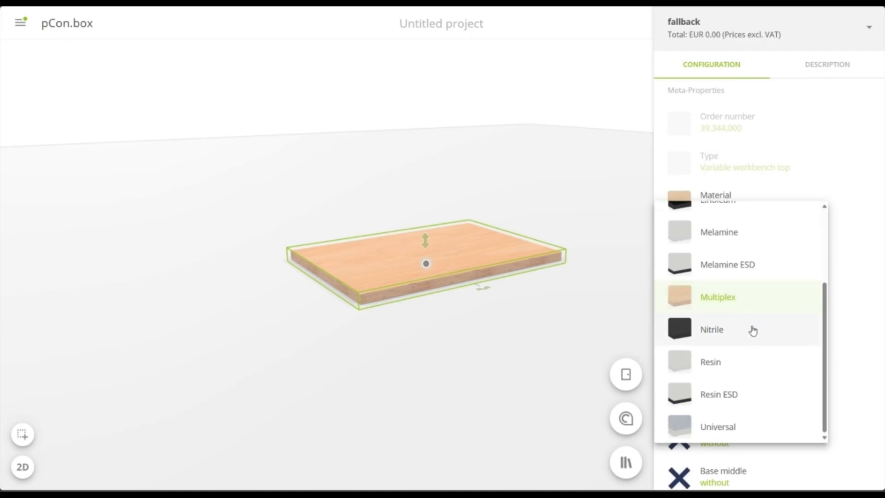
{"action": "left_click", "coordinate": [752, 330]}
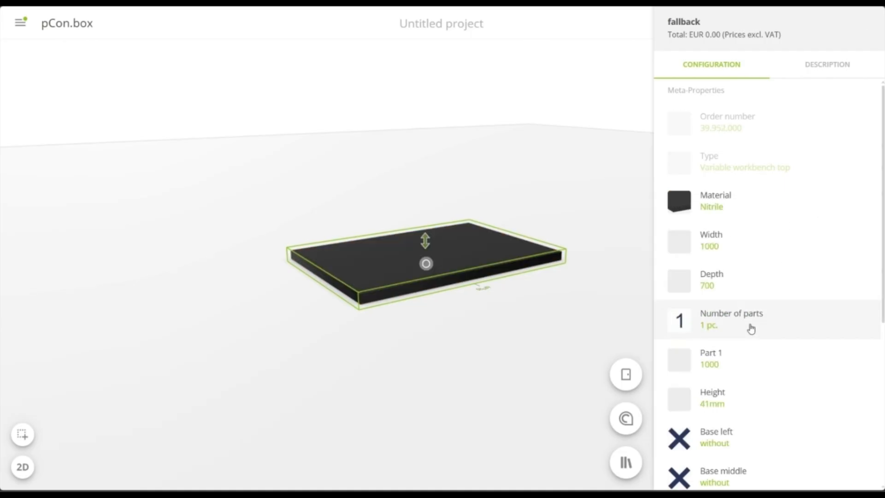
Set the variable worktop's width to 5000
{"action": "left_click", "coordinate": [751, 241]}
{"action": "type", "text": "5"}
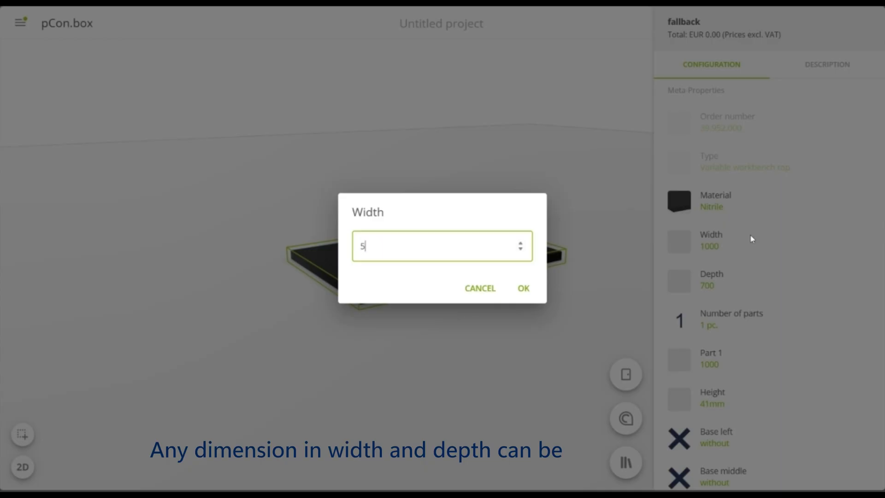
{"action": "type", "text": "000"}
{"action": "key", "text": "Return"}
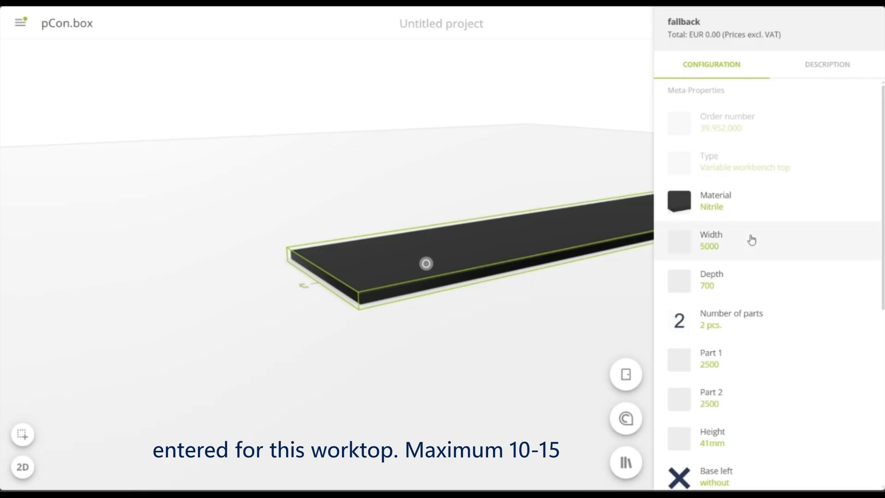
{"action": "scroll", "coordinate": [288, 337], "scroll_direction": "up", "scroll_amount": 5}
{"action": "scroll", "coordinate": [288, 337], "scroll_direction": "down", "scroll_amount": 5}
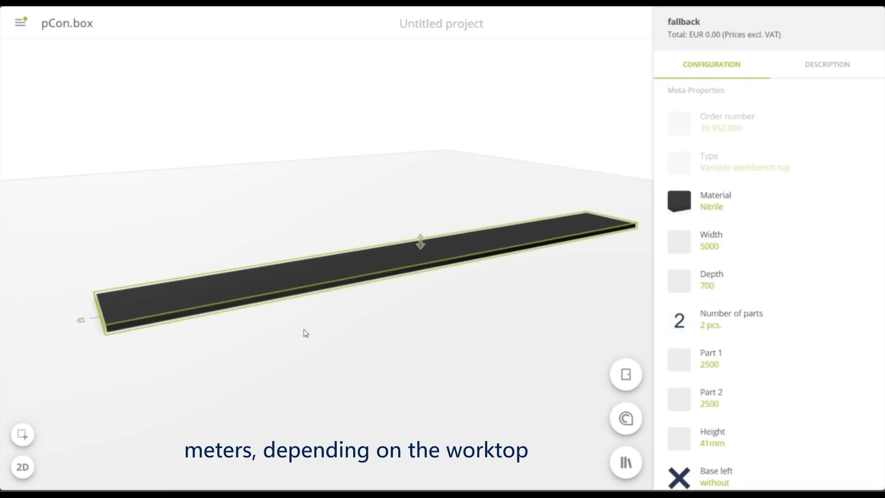
Set the variable worktop's depth to 850
{"action": "left_click", "coordinate": [739, 284]}
{"action": "type", "text": "8"}
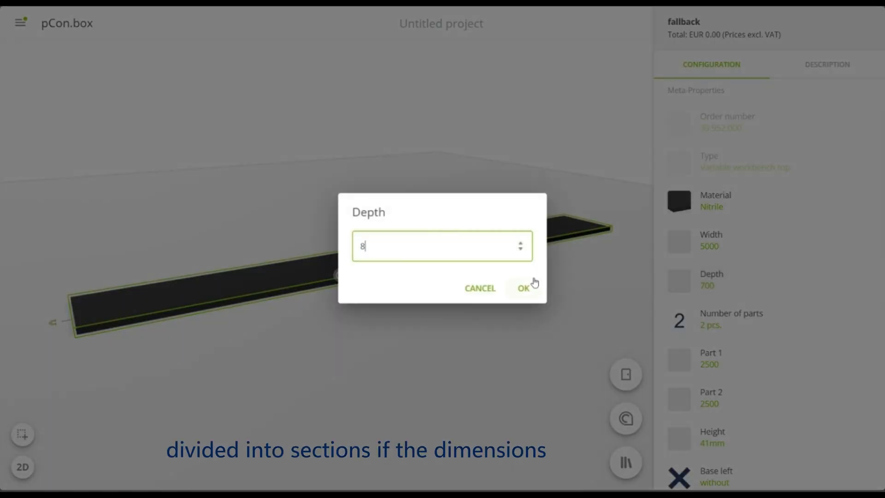
{"action": "type", "text": "50"}
{"action": "left_click", "coordinate": [534, 280]}
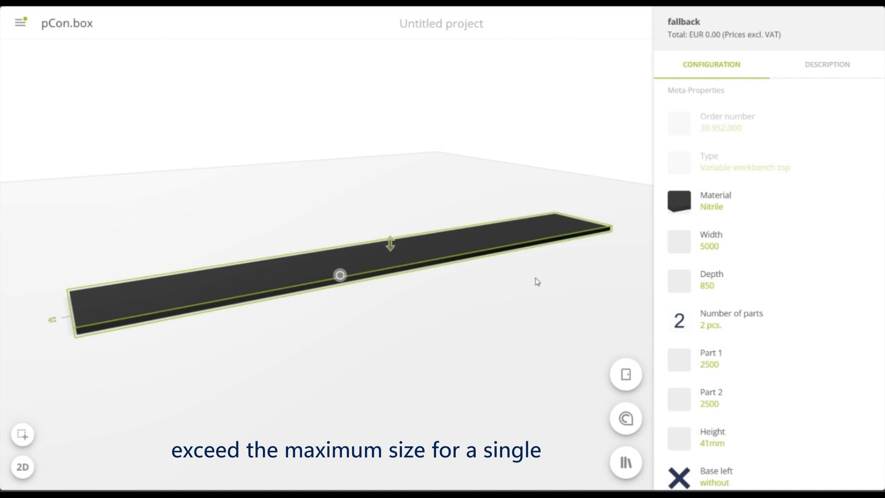
Divide the variable worktop into 3 parts
{"action": "scroll", "coordinate": [752, 289], "scroll_direction": "down", "scroll_amount": 2}
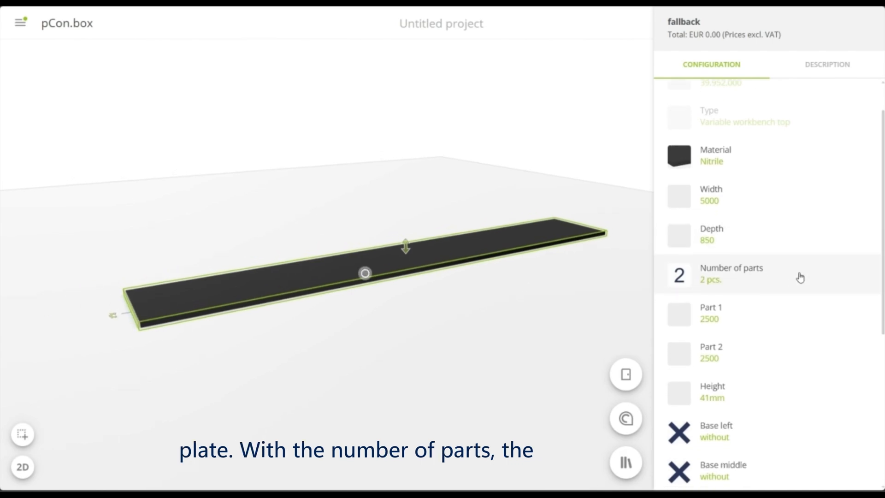
{"action": "left_click", "coordinate": [812, 274]}
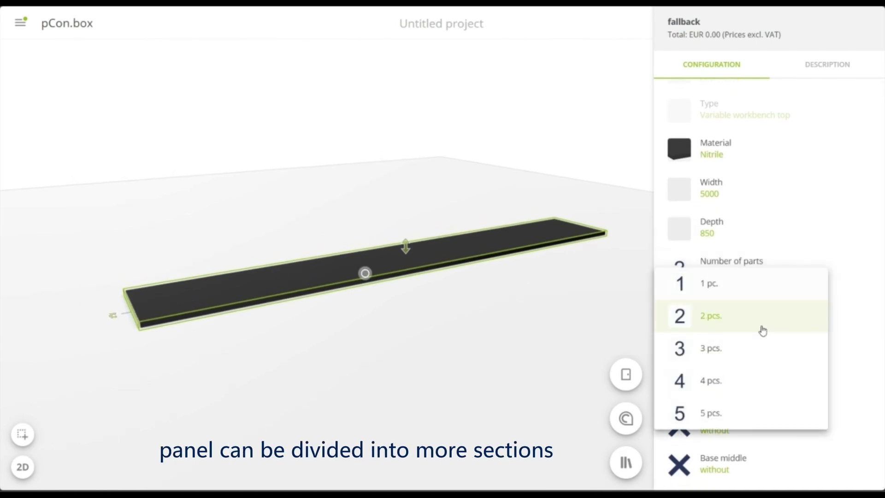
{"action": "left_click", "coordinate": [756, 352]}
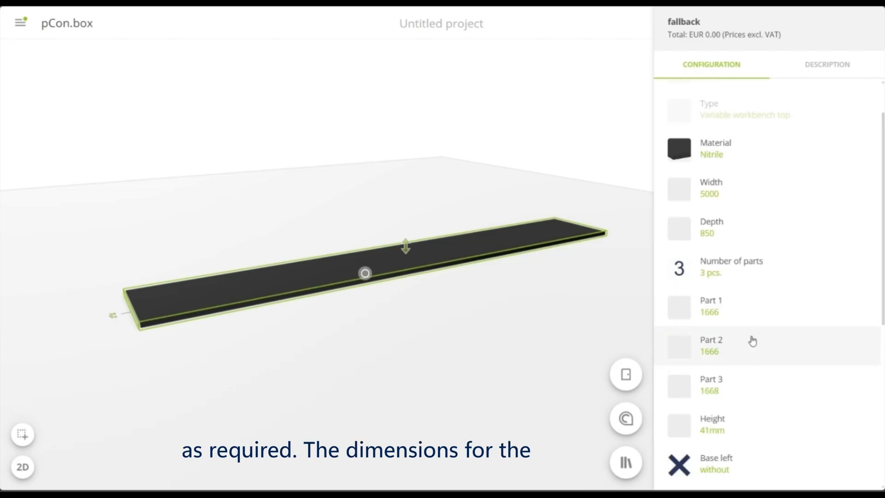
Set the variable worktop's Part 1 to 2000 and Part 2 to 1000
{"action": "left_click", "coordinate": [794, 309]}
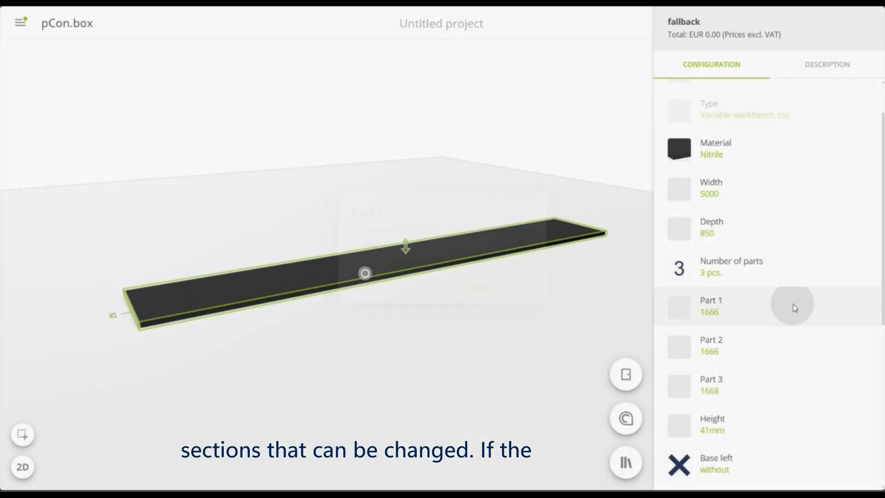
{"action": "type", "text": "2000"}
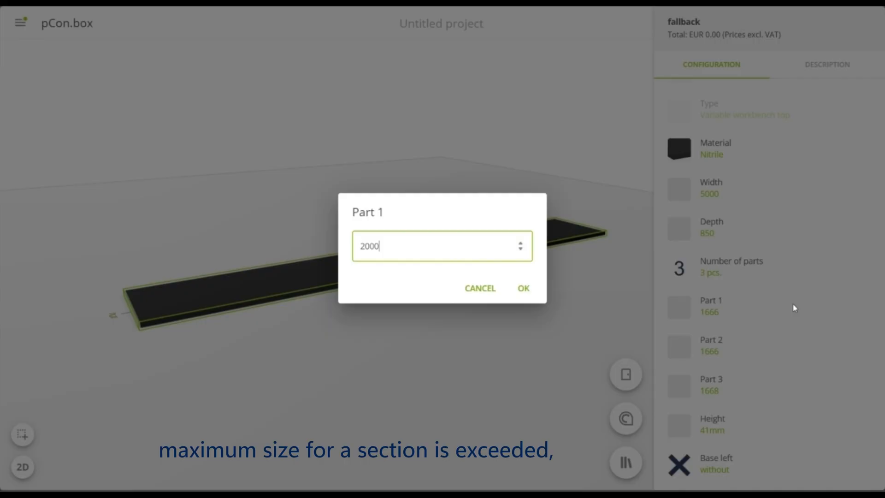
{"action": "key", "text": "Return"}
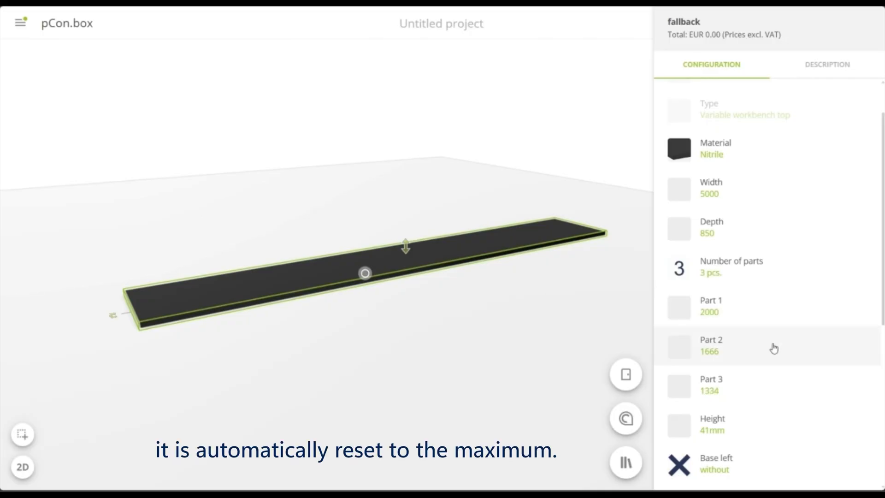
{"action": "left_click", "coordinate": [774, 349]}
{"action": "type", "text": "1000"}
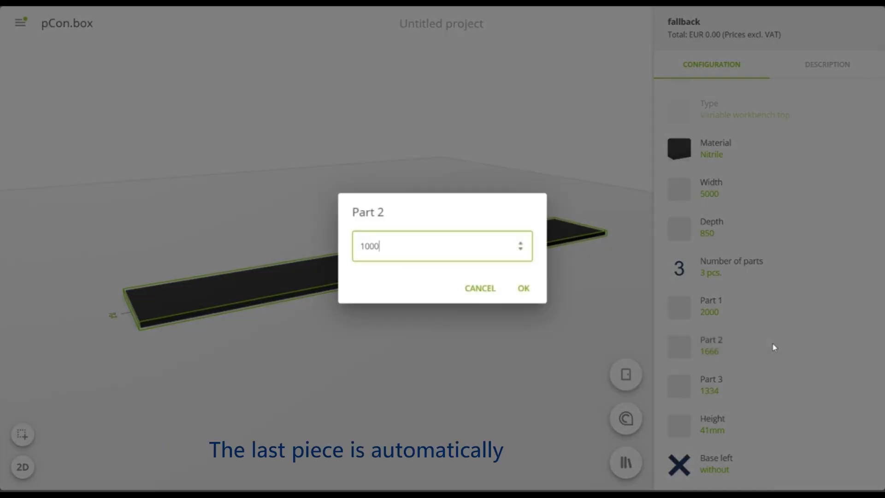
{"action": "key", "text": "Return"}
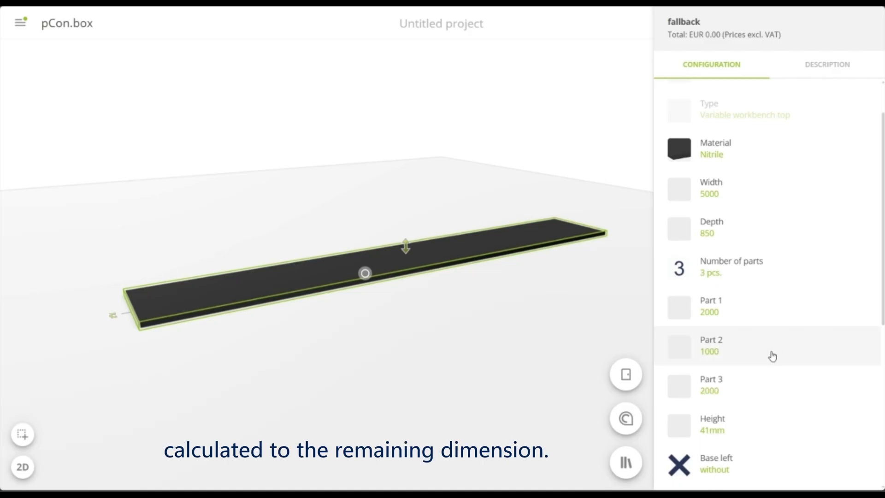
{"action": "scroll", "coordinate": [773, 350], "scroll_direction": "down", "scroll_amount": 3}
{"action": "scroll", "coordinate": [770, 357], "scroll_direction": "down", "scroll_amount": 4}
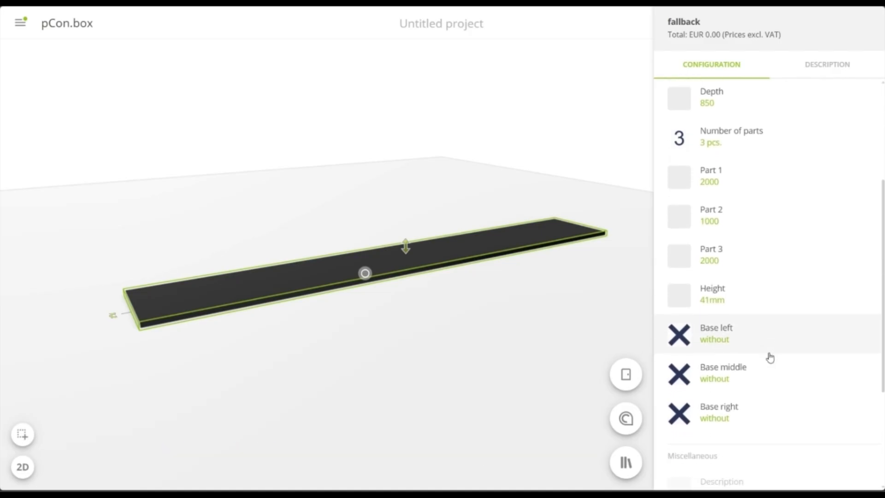
{"action": "scroll", "coordinate": [769, 357], "scroll_direction": "down", "scroll_amount": 1}
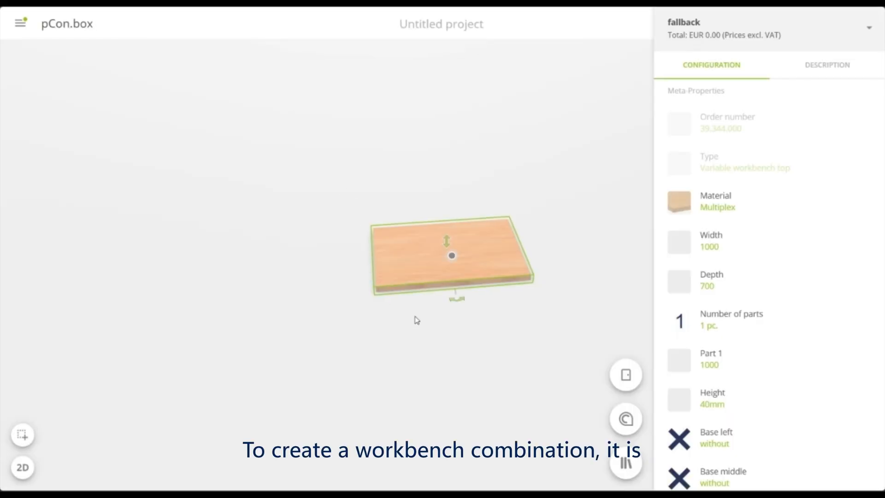
Give the multiplex variable worktop a left base of type Drawer cabinet flush with panel
{"action": "scroll", "coordinate": [729, 440], "scroll_direction": "down", "scroll_amount": 3}
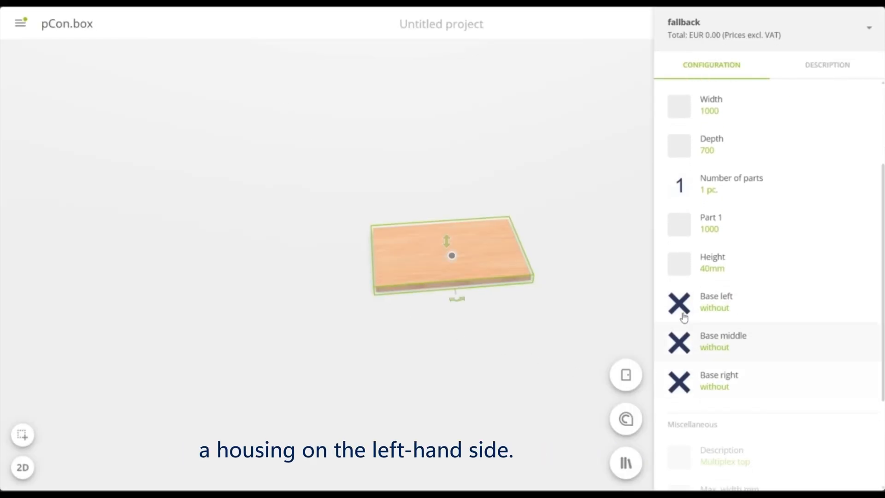
{"action": "left_click", "coordinate": [741, 297]}
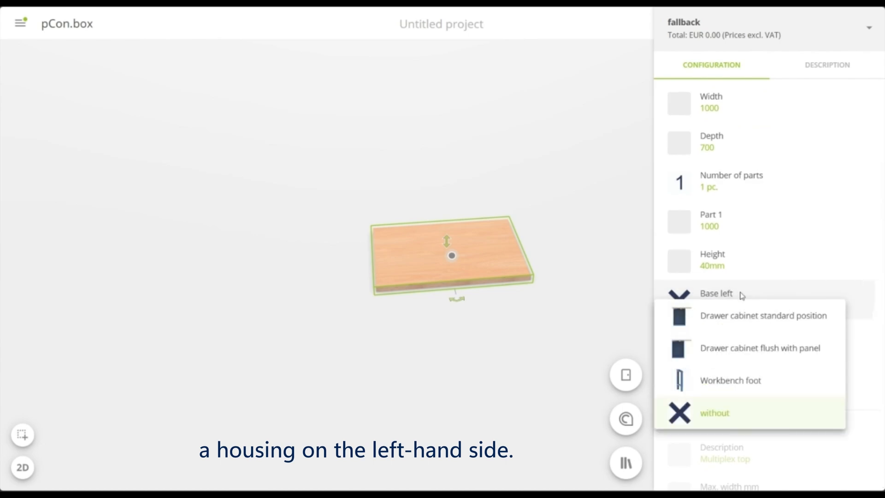
{"action": "left_click", "coordinate": [759, 349]}
Reduce the multiplex worktop to a width of 300 and a depth of 300
{"action": "scroll", "coordinate": [759, 352], "scroll_direction": "up", "scroll_amount": 3}
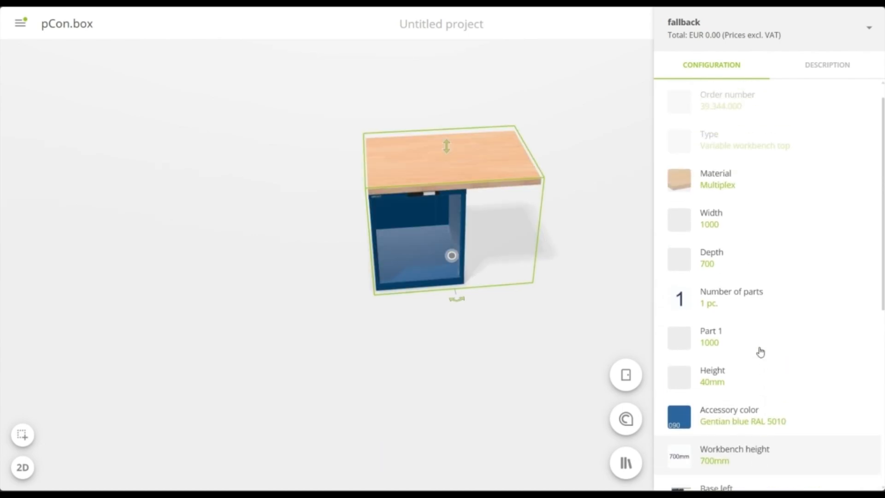
{"action": "left_click", "coordinate": [767, 247]}
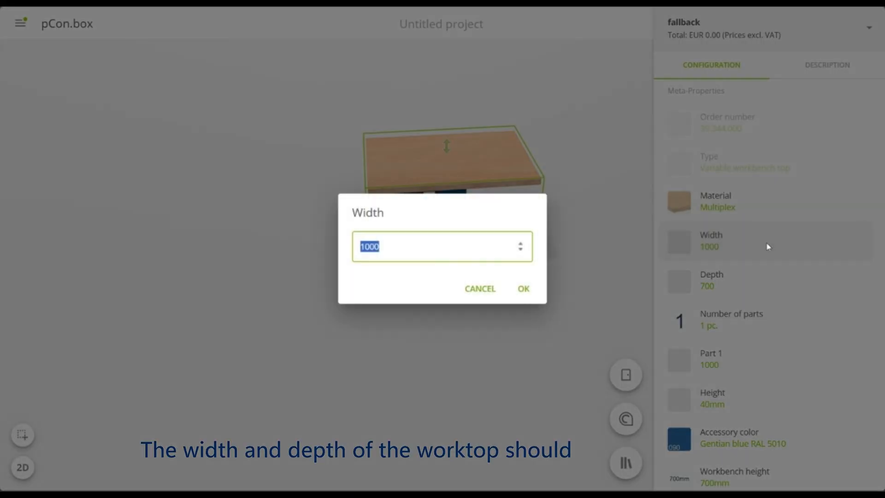
{"action": "key", "text": "Return"}
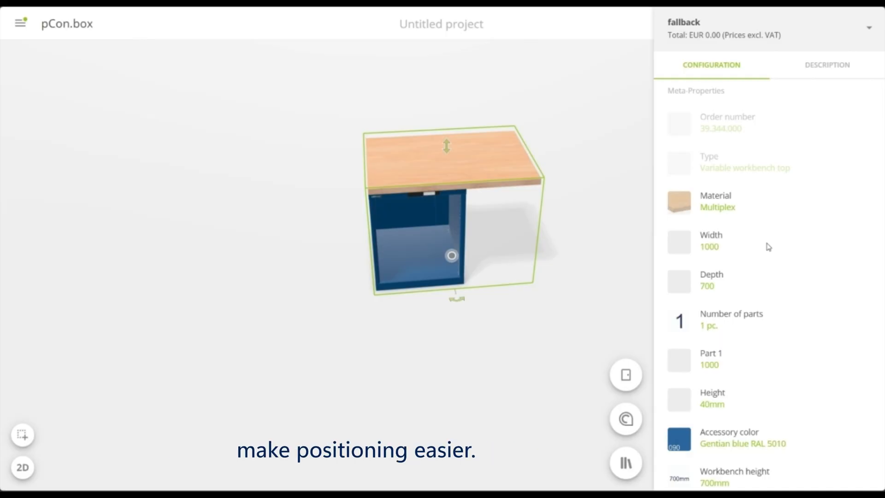
{"action": "left_click", "coordinate": [748, 283]}
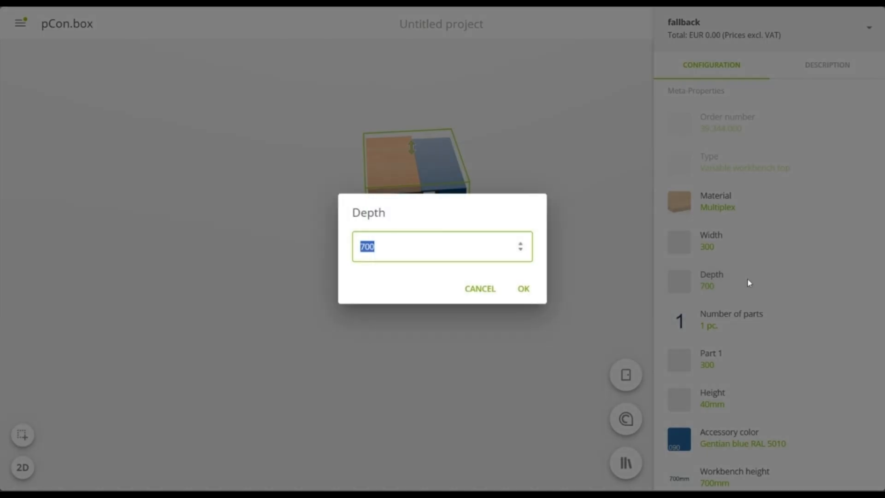
{"action": "key", "text": "Return"}
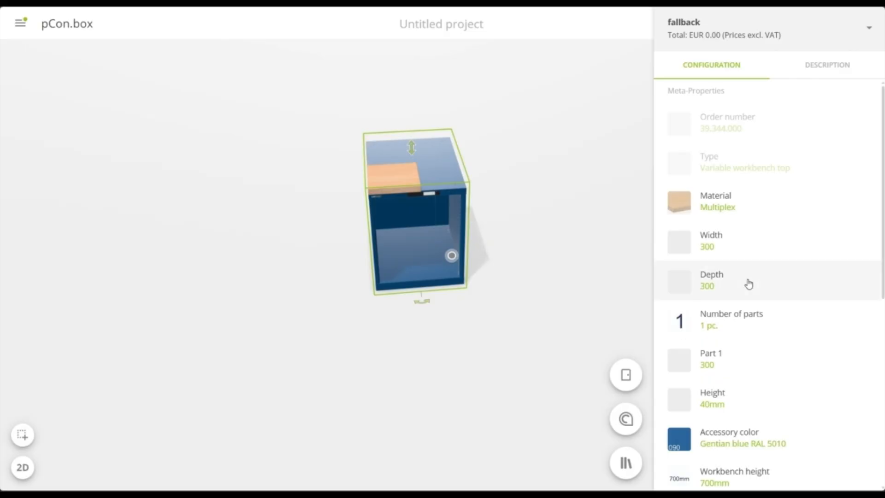
Insert the Housing 36x36E from the stationary and mobile drawer cabinets and place it flush against the first cabinet's right side
{"action": "right_click_drag", "start_coordinate": [488, 345], "coordinate": [354, 345]}
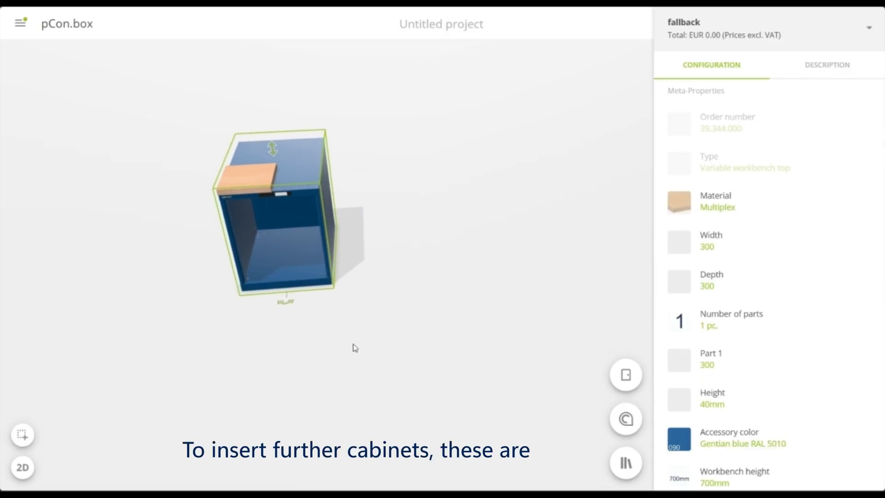
{"action": "left_click", "coordinate": [366, 359]}
{"action": "left_click", "coordinate": [857, 462]}
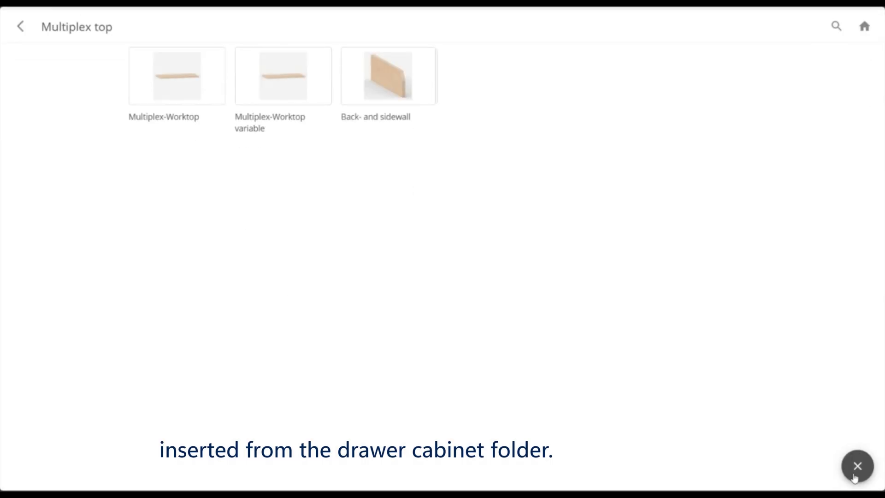
{"action": "left_click", "coordinate": [18, 23]}
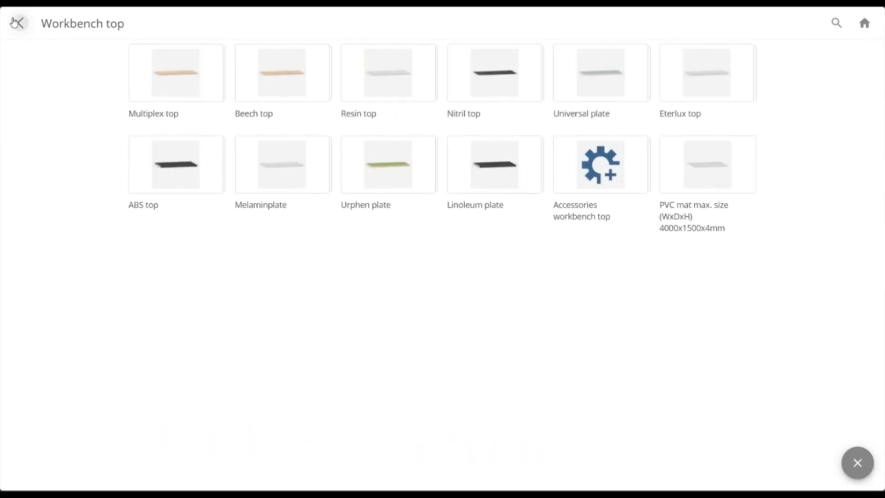
{"action": "left_click", "coordinate": [18, 23]}
{"action": "left_click", "coordinate": [18, 23]}
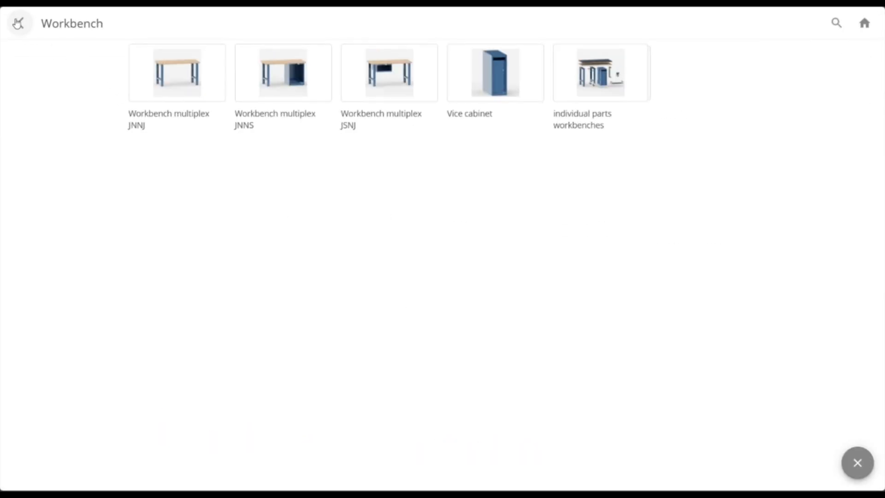
{"action": "left_click", "coordinate": [17, 23]}
{"action": "left_click", "coordinate": [18, 23]}
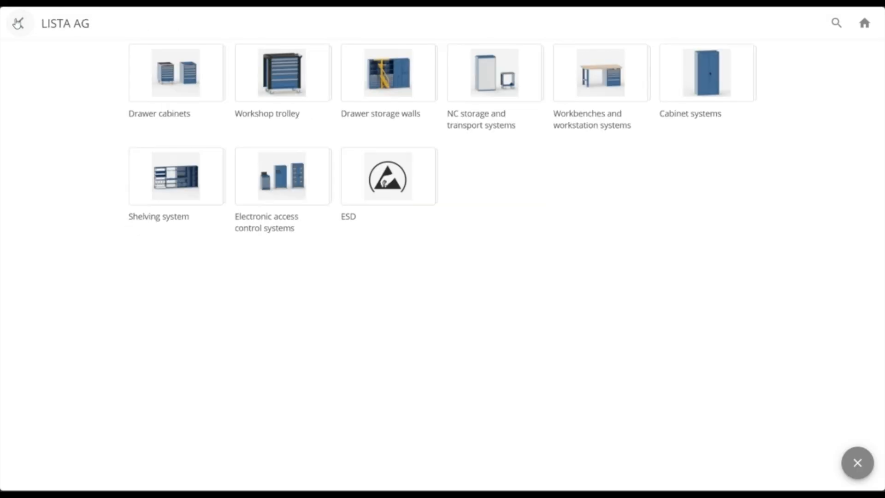
{"action": "left_click", "coordinate": [139, 77]}
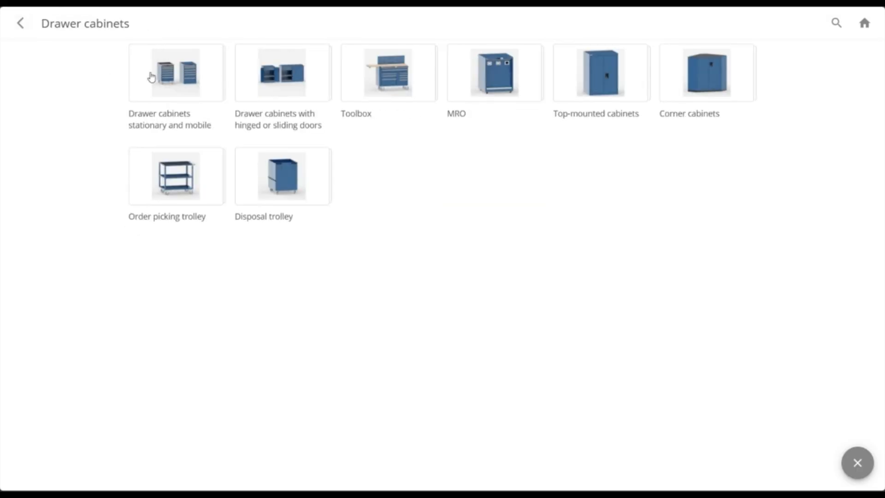
{"action": "left_click", "coordinate": [151, 77]}
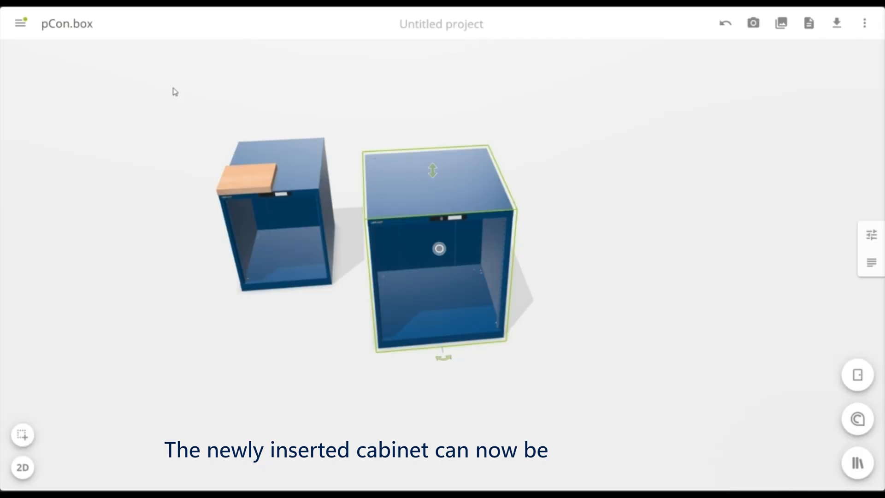
{"action": "left_click_drag", "start_coordinate": [450, 344], "coordinate": [393, 275]}
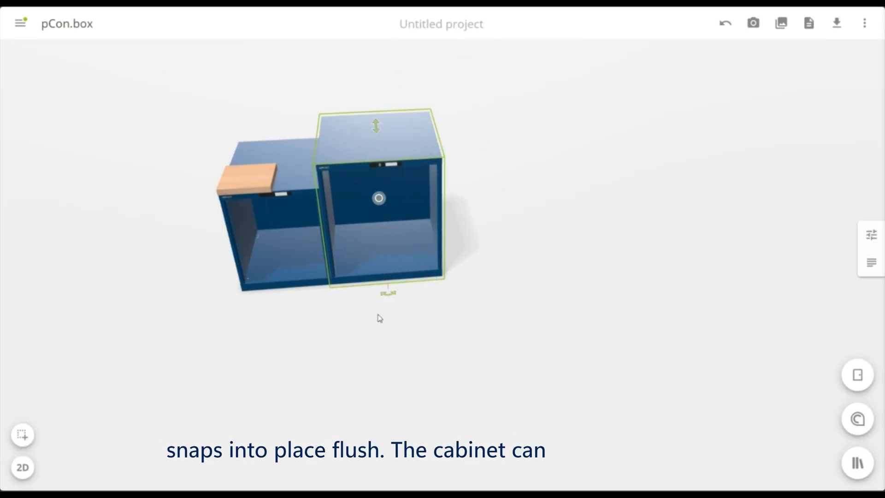
Set the inserted 36x36E housing's height to 800 mm
{"action": "left_click", "coordinate": [378, 305]}
{"action": "left_click", "coordinate": [376, 280]}
{"action": "left_click", "coordinate": [376, 285]}
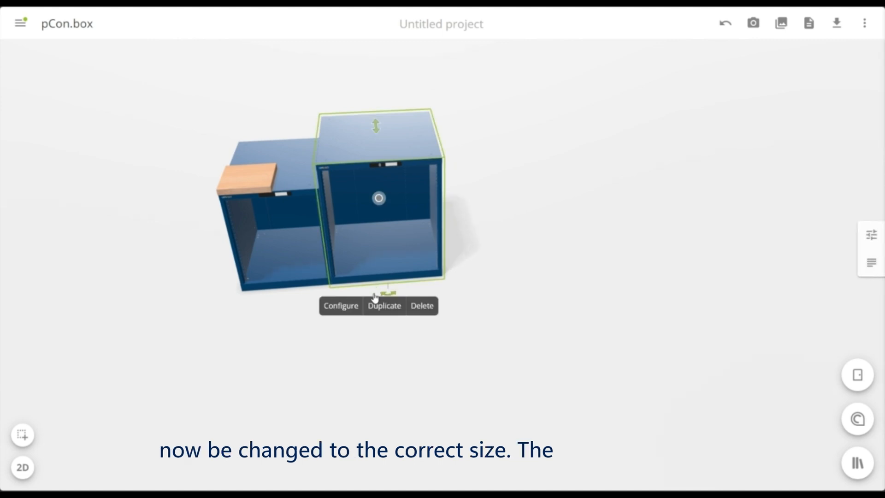
{"action": "left_click", "coordinate": [358, 307]}
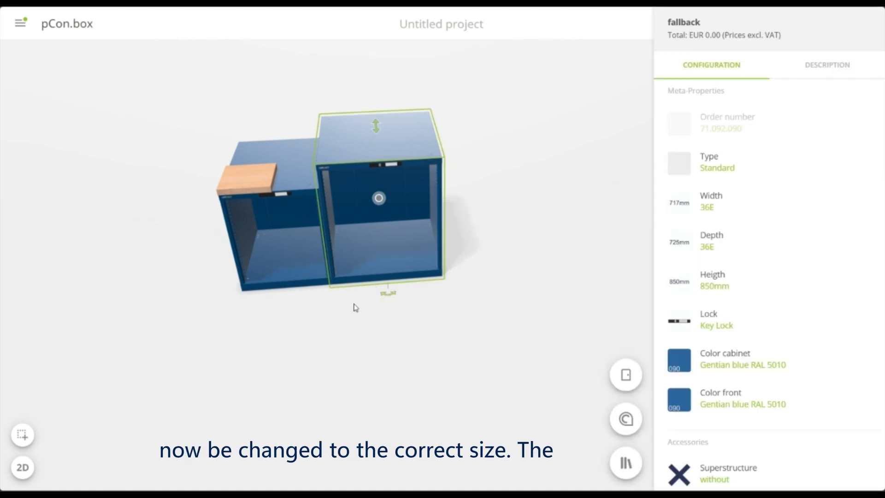
{"action": "left_click", "coordinate": [741, 290]}
{"action": "left_click", "coordinate": [741, 289]}
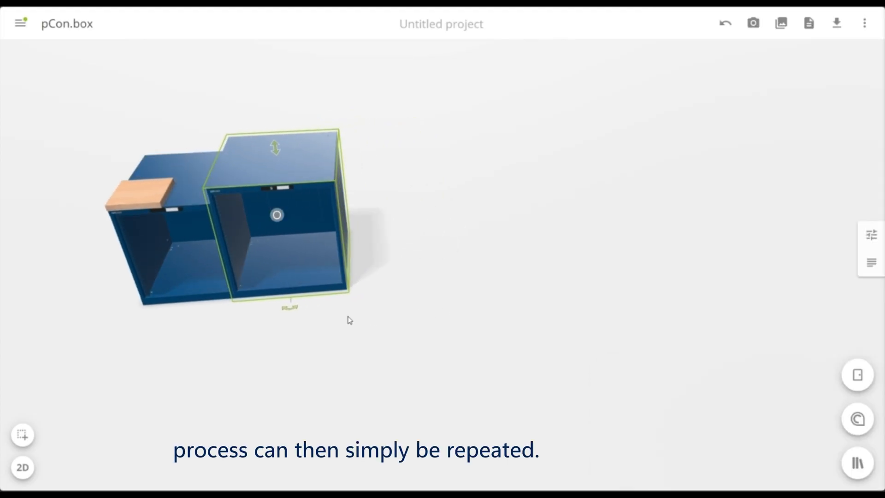
Place a duplicate of the 36E housing flush against its right side and set the copy's width to 27E
{"action": "left_click", "coordinate": [279, 320]}
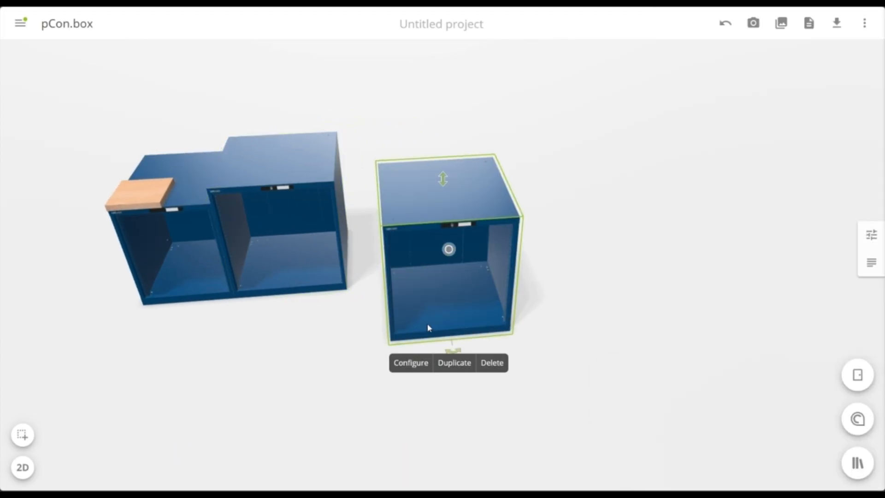
{"action": "left_click_drag", "start_coordinate": [428, 328], "coordinate": [386, 278]}
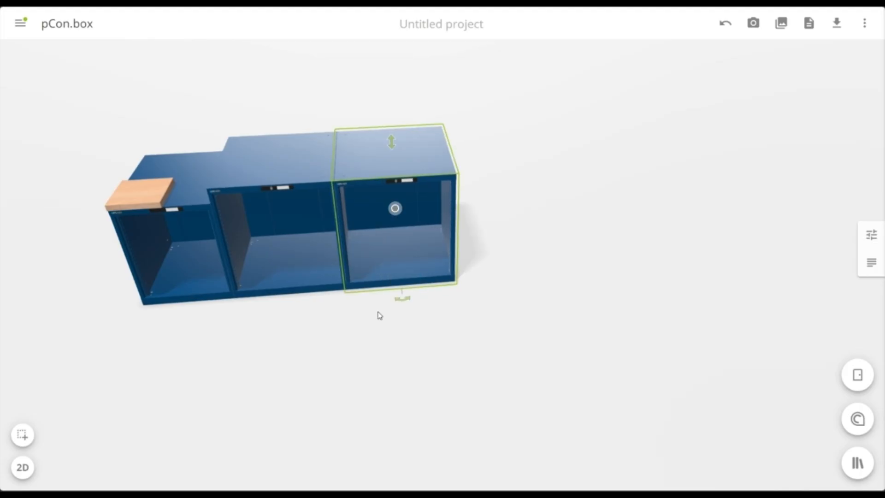
{"action": "left_click", "coordinate": [873, 235]}
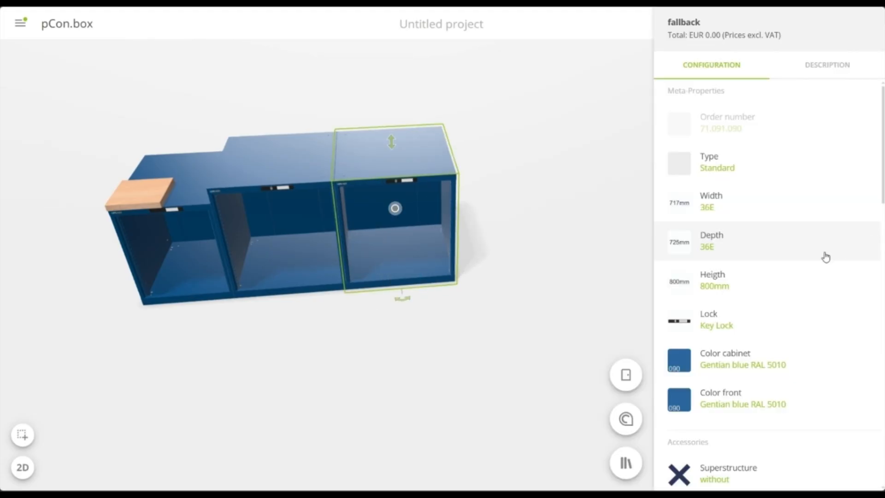
{"action": "left_click", "coordinate": [725, 207]}
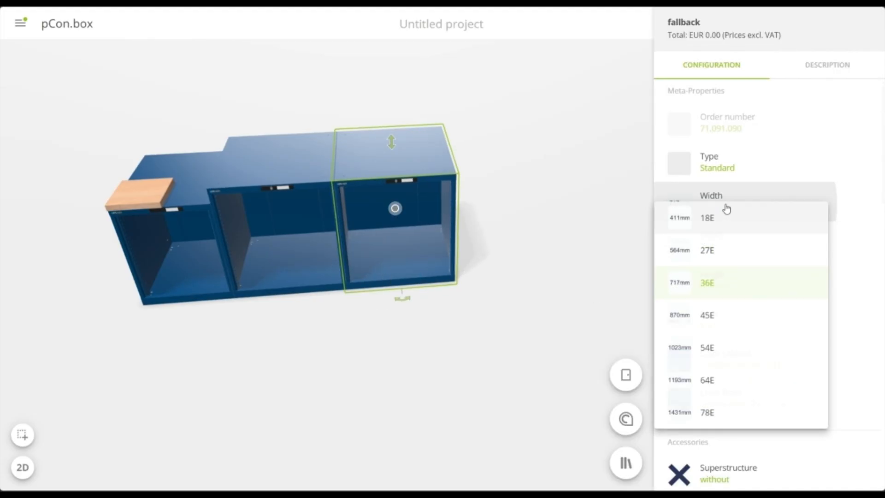
{"action": "left_click", "coordinate": [725, 252]}
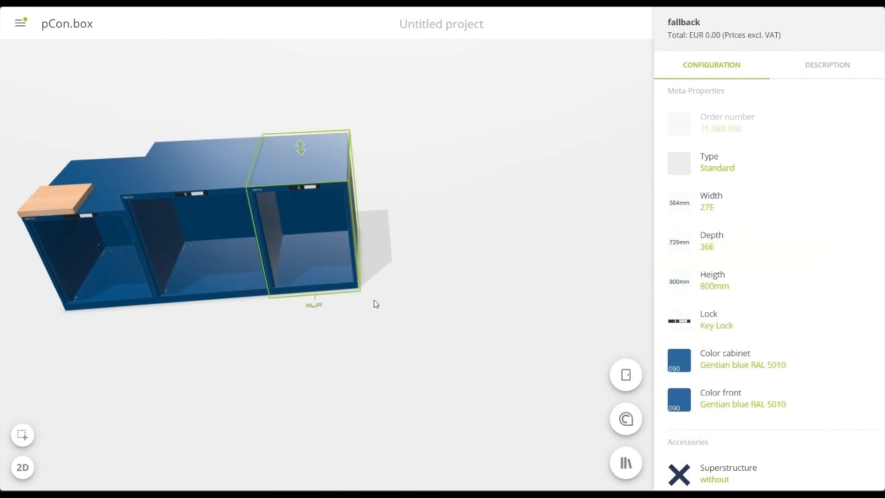
{"action": "left_click", "coordinate": [325, 283]}
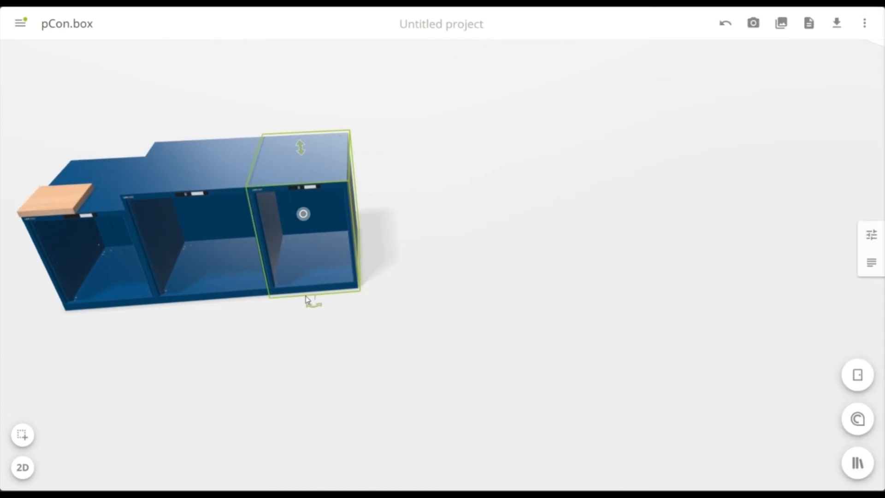
Duplicate the 27E housing and place the copy flush at the right end of the cabinet row
{"action": "left_click", "coordinate": [296, 312]}
{"action": "left_click", "coordinate": [295, 281]}
{"action": "left_click", "coordinate": [295, 280]}
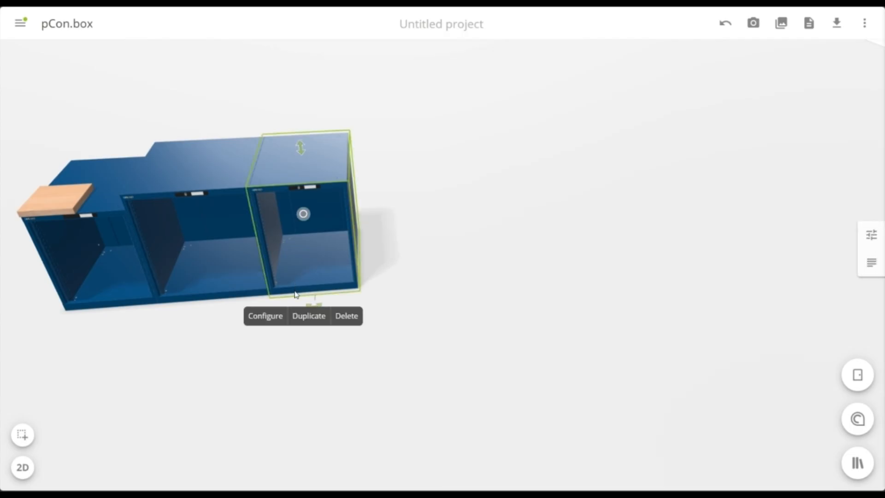
{"action": "left_click", "coordinate": [299, 317]}
{"action": "left_click_drag", "start_coordinate": [415, 326], "coordinate": [396, 281]}
{"action": "left_click", "coordinate": [795, 459]}
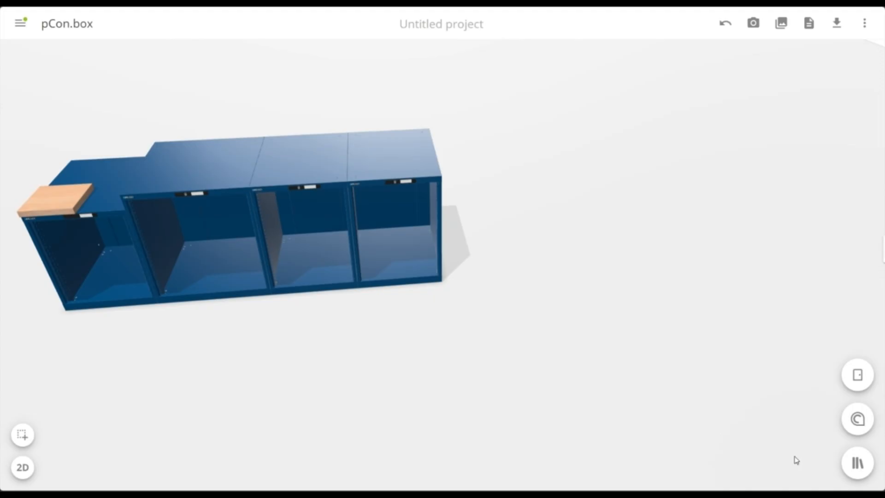
Insert a Vice cabinet from the workbench category of the catalogue, flush at the right end of the cabinet row
{"action": "left_click", "coordinate": [856, 463]}
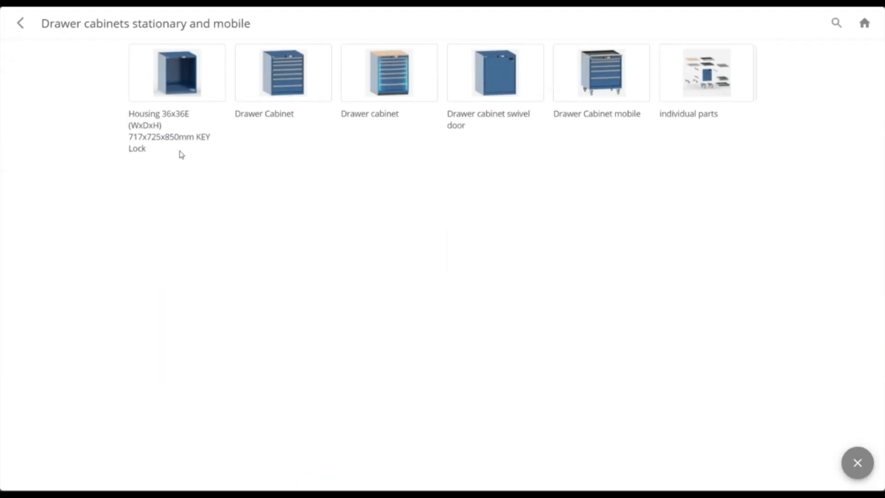
{"action": "left_click", "coordinate": [20, 27]}
{"action": "left_click", "coordinate": [18, 23]}
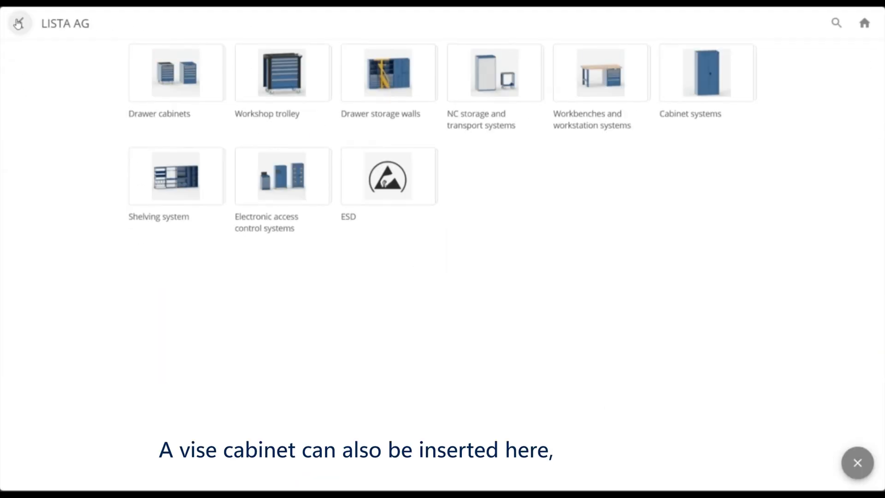
{"action": "left_click", "coordinate": [575, 75]}
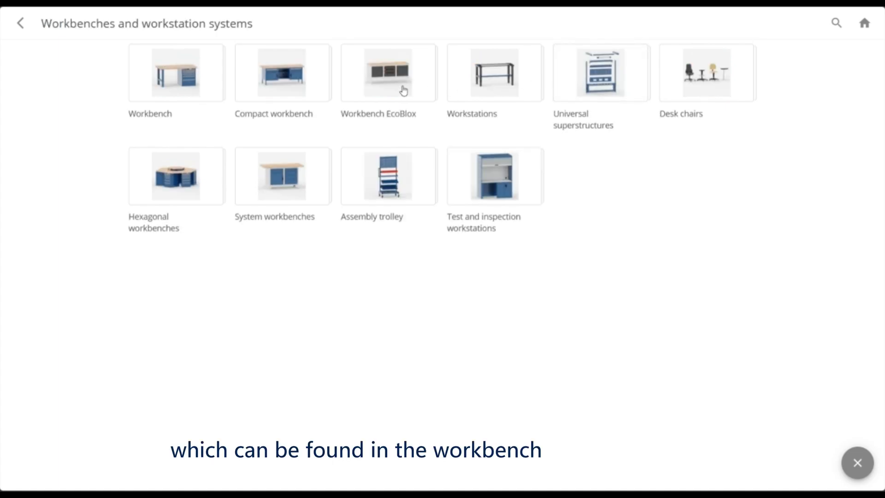
{"action": "left_click", "coordinate": [203, 86]}
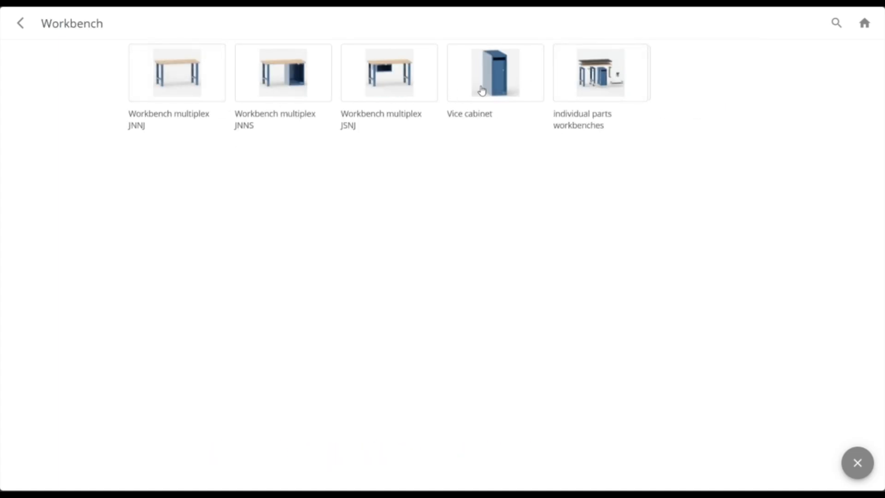
{"action": "left_click", "coordinate": [482, 90]}
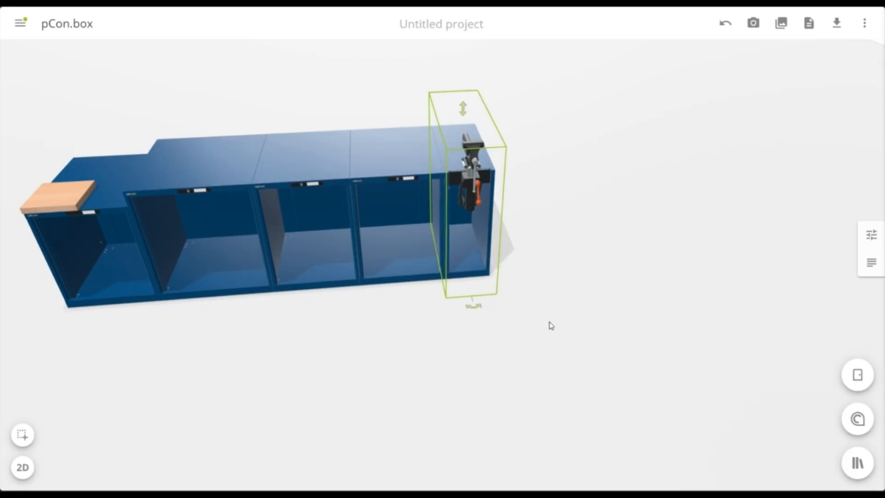
Set the vice cabinet's version to Gressel AX 125
{"action": "left_click", "coordinate": [434, 313]}
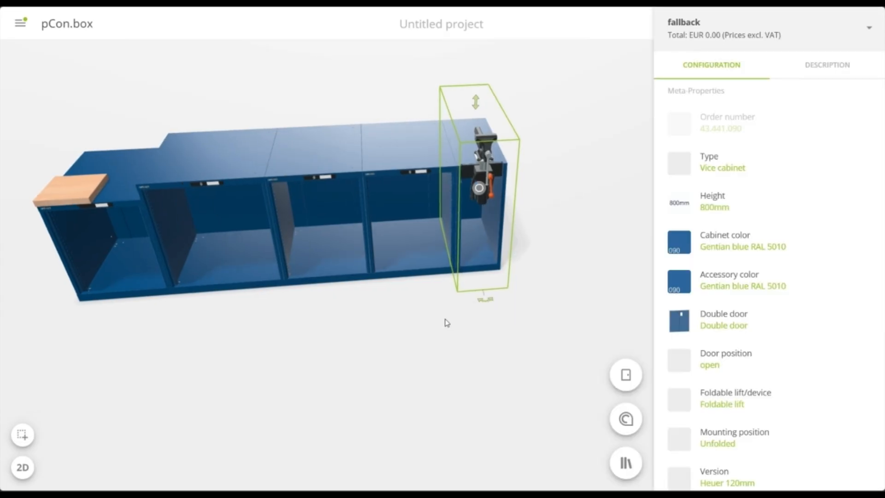
{"action": "scroll", "coordinate": [754, 330], "scroll_direction": "down", "scroll_amount": 4}
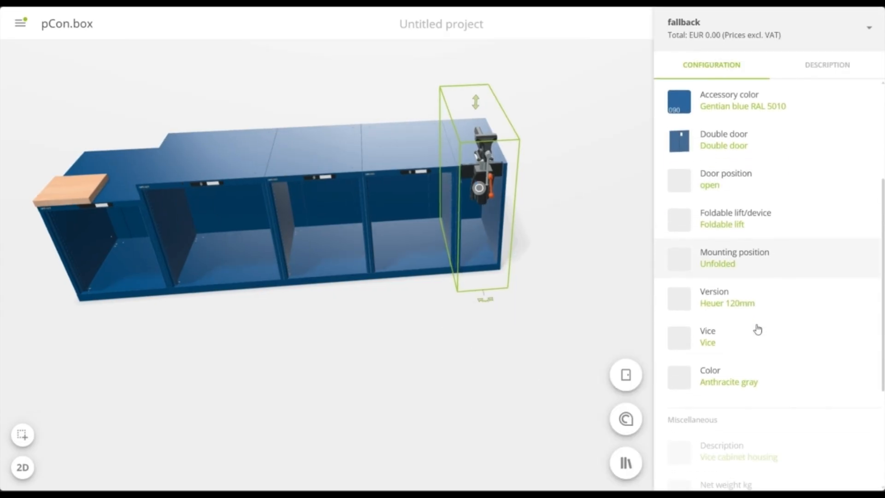
{"action": "left_click", "coordinate": [745, 297]}
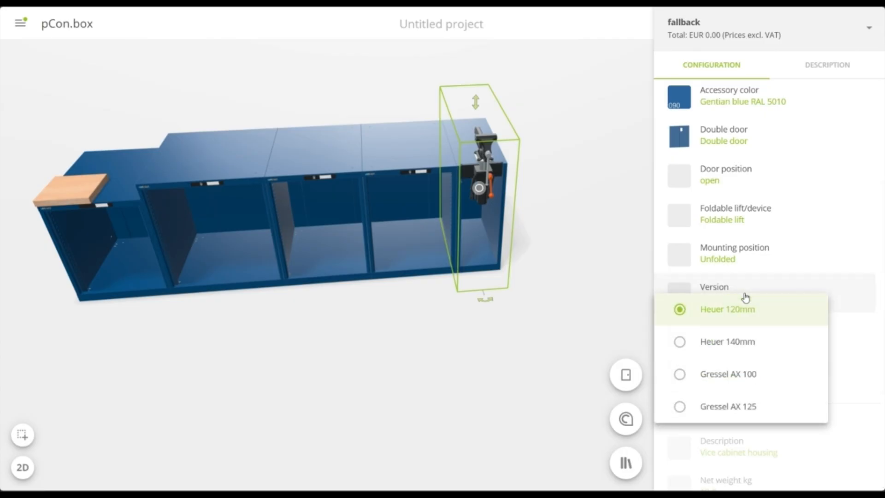
{"action": "left_click", "coordinate": [728, 407]}
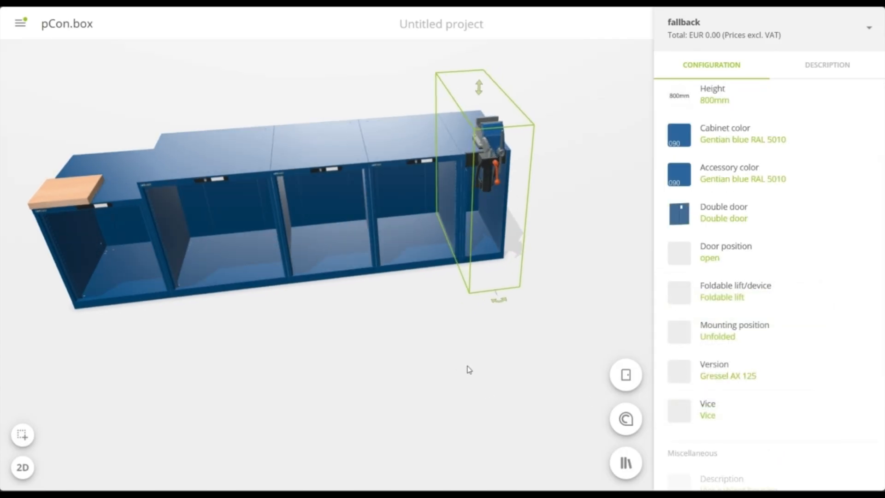
{"action": "left_click_drag", "start_coordinate": [470, 369], "coordinate": [415, 398]}
{"action": "right_click_drag", "start_coordinate": [415, 398], "coordinate": [493, 384]}
{"action": "scroll", "coordinate": [494, 384], "scroll_direction": "down", "scroll_amount": 3}
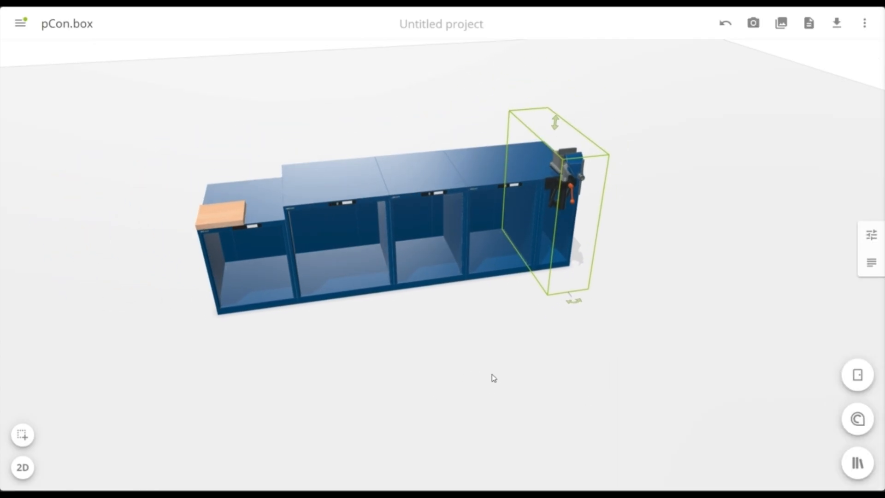
{"action": "left_click", "coordinate": [493, 378]}
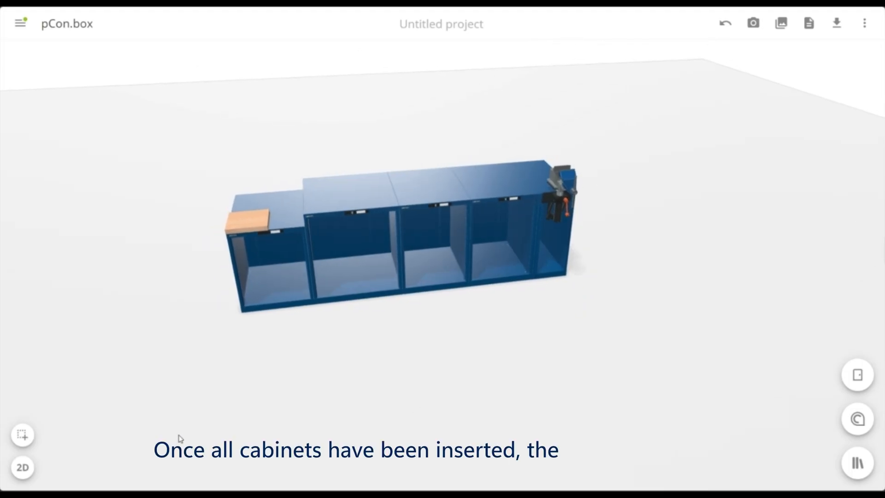
Select all cabinets in the row together and turn on the display of object dimensions
{"action": "left_click", "coordinate": [23, 434]}
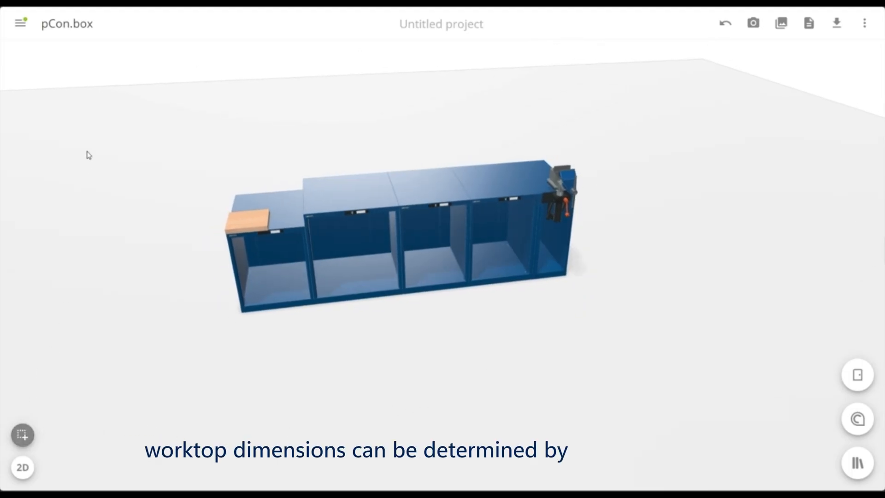
{"action": "left_click_drag", "start_coordinate": [117, 112], "coordinate": [644, 362]}
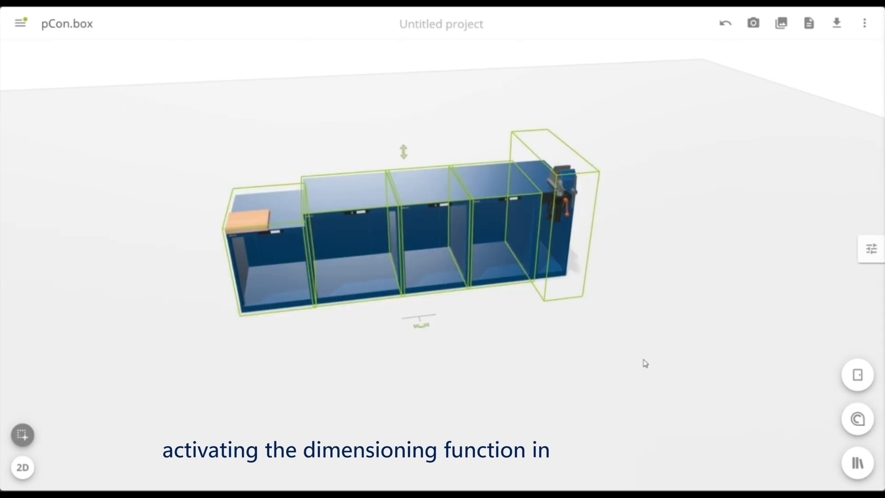
{"action": "left_click", "coordinate": [864, 23]}
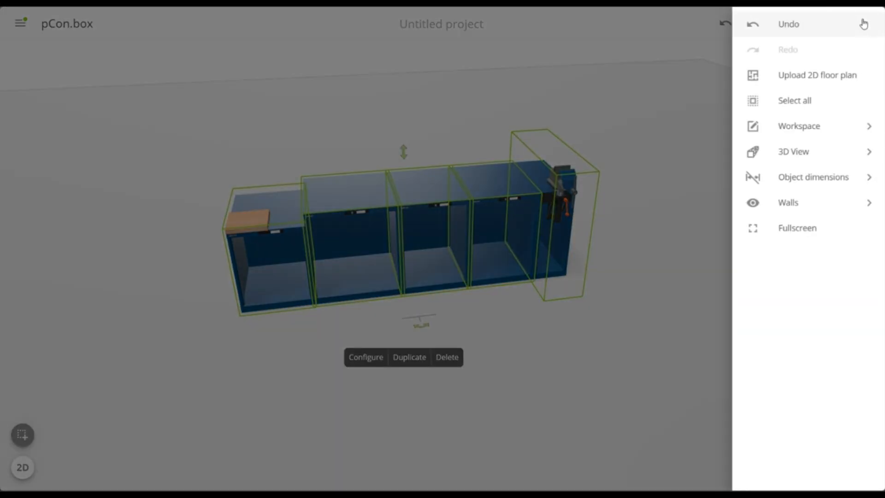
{"action": "left_click", "coordinate": [841, 182]}
{"action": "left_click", "coordinate": [790, 57]}
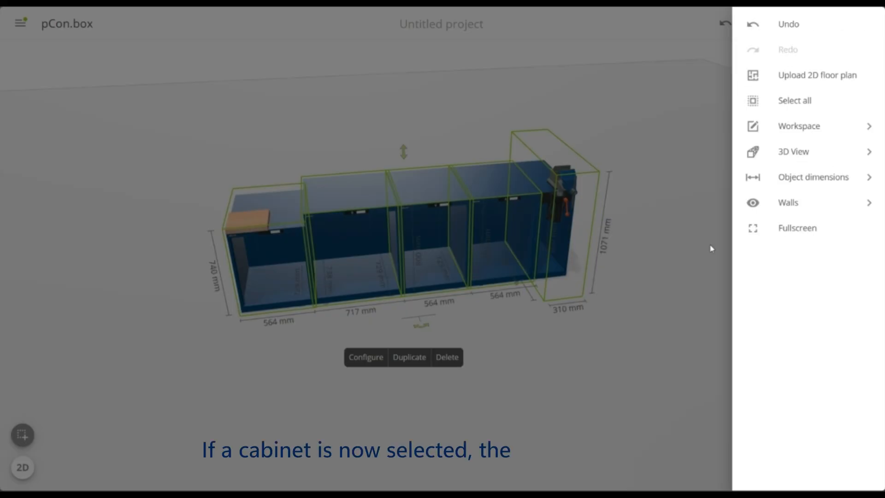
{"action": "left_click", "coordinate": [617, 378]}
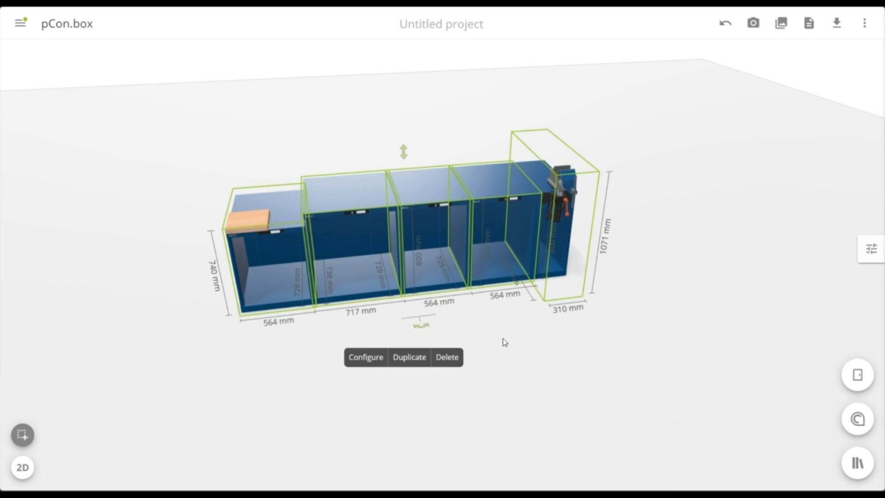
Select only the variable workbench top on the leftmost cabinet and set its workbench height to 800 mm
{"action": "left_click", "coordinate": [225, 374]}
{"action": "left_click", "coordinate": [262, 217]}
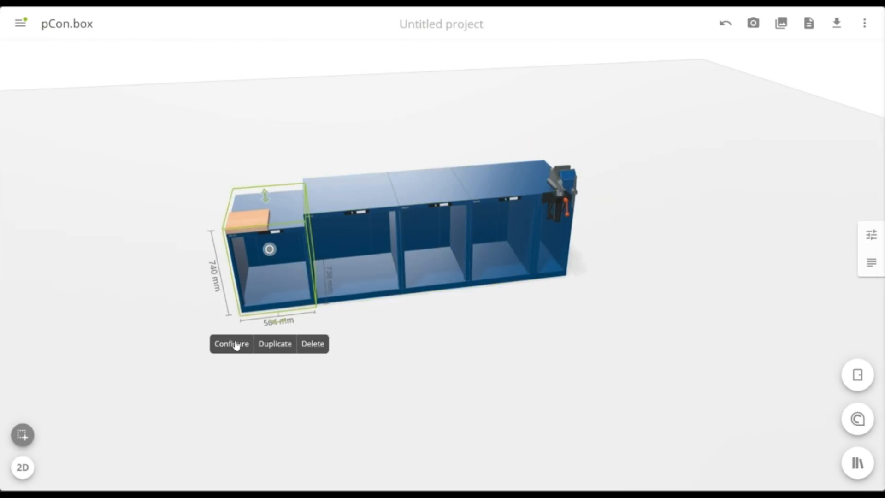
{"action": "left_click", "coordinate": [232, 344]}
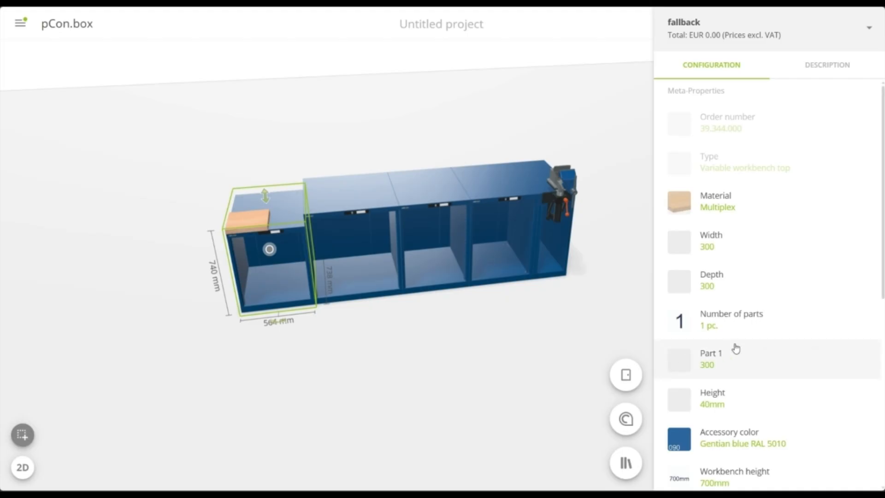
{"action": "scroll", "coordinate": [735, 350], "scroll_direction": "down", "scroll_amount": 1}
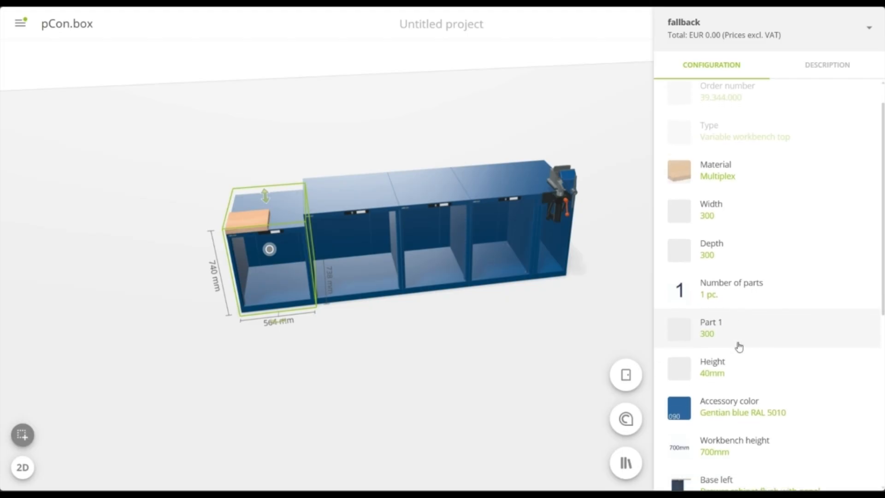
{"action": "left_click", "coordinate": [747, 437]}
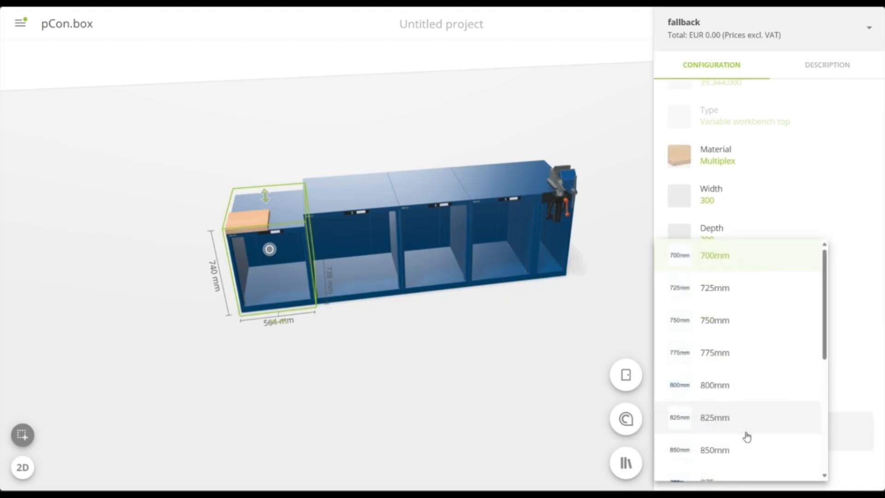
{"action": "left_click", "coordinate": [734, 388]}
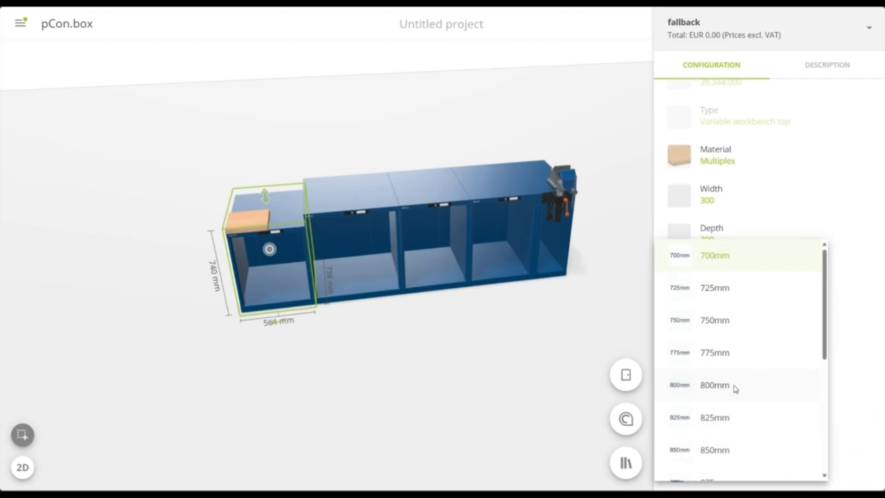
Set the variable worktop's width to 2719 mm and its depth to 725 mm
{"action": "left_click", "coordinate": [723, 199]}
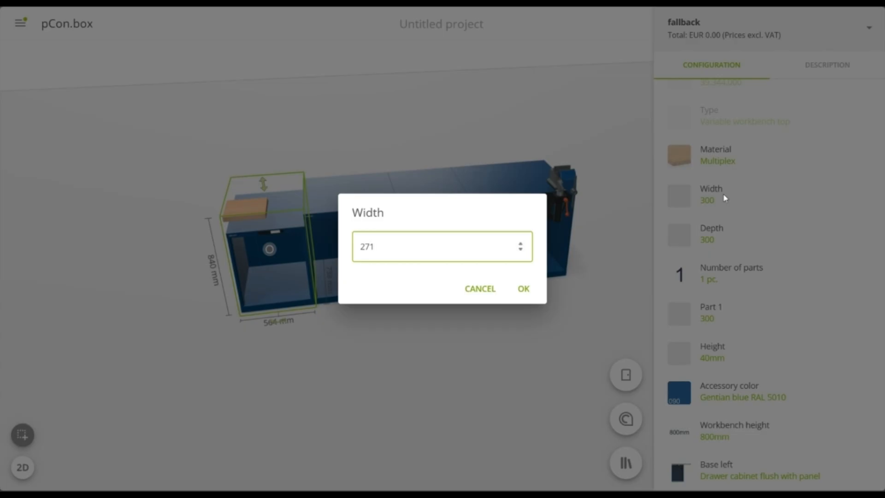
{"action": "type", "text": "2719"}
{"action": "key", "text": "Return"}
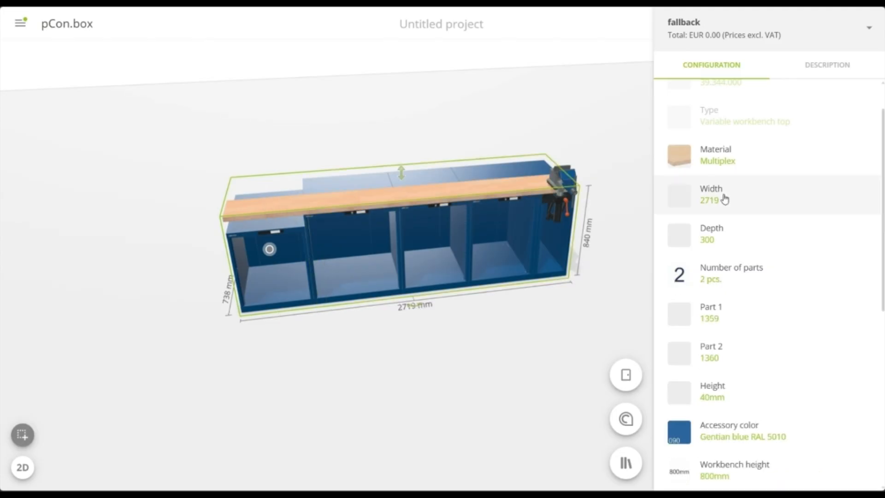
{"action": "left_click", "coordinate": [728, 232]}
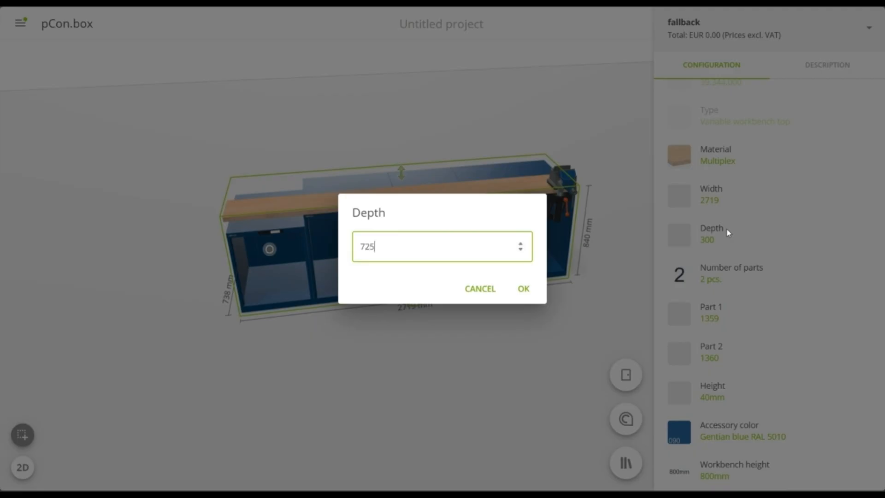
{"action": "key", "text": "Return"}
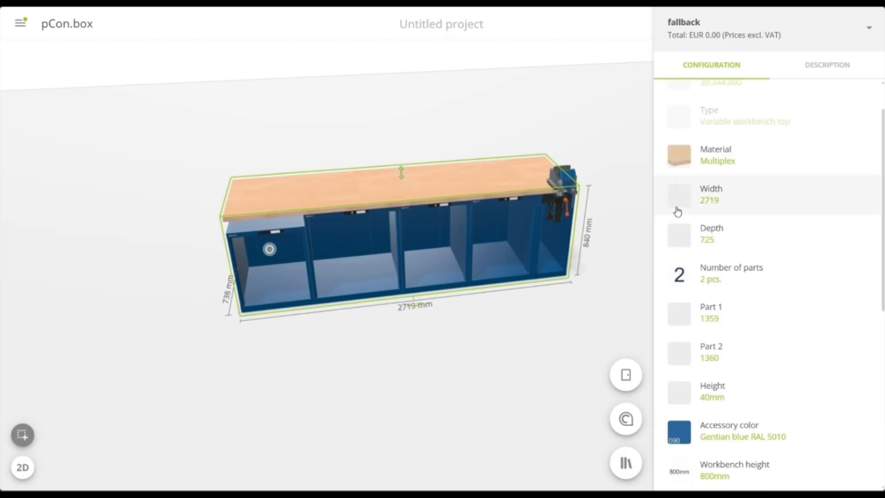
Set the height of the leftmost drawer cabinet housing under the worktop to 800 mm
{"action": "left_click", "coordinate": [283, 293]}
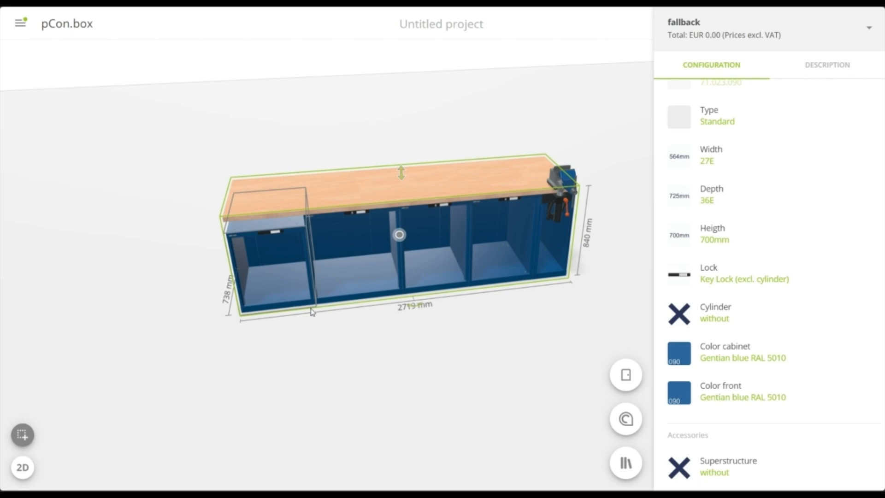
{"action": "left_click", "coordinate": [727, 231]}
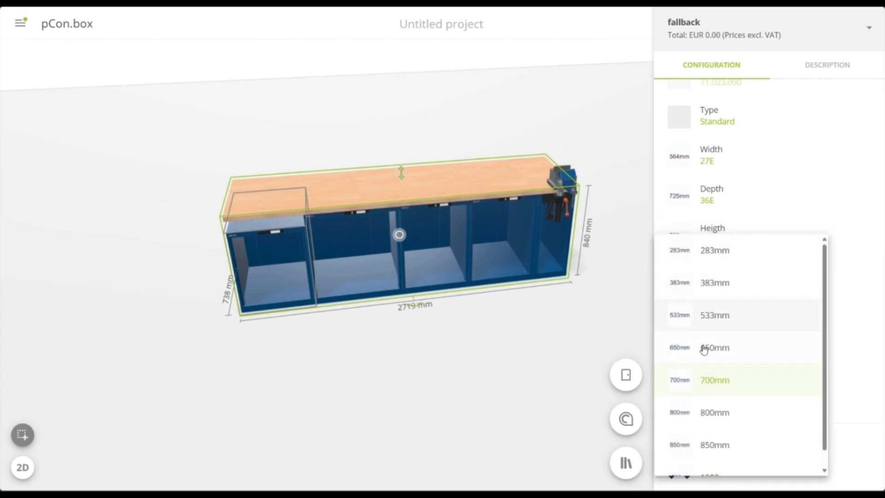
{"action": "left_click", "coordinate": [715, 417]}
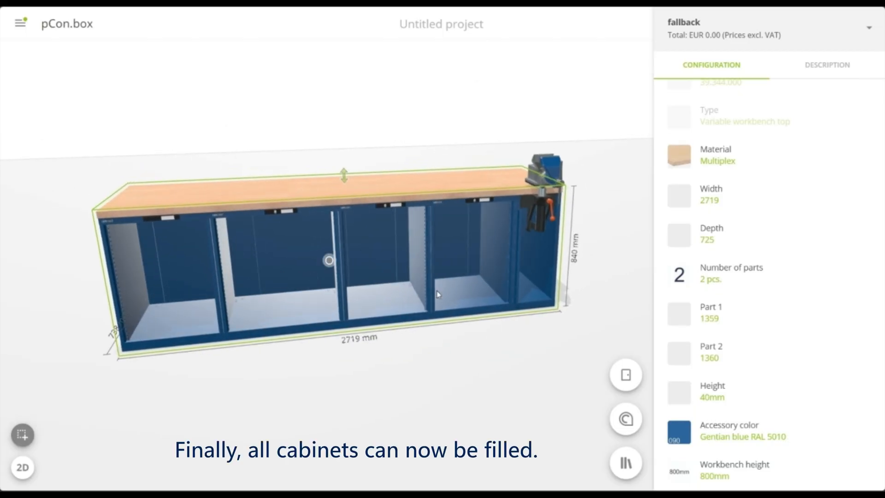
Fill the leftmost housing with two 50 mm, three 100 mm and two 150 mm drawers
{"action": "scroll", "coordinate": [797, 285], "scroll_direction": "down", "scroll_amount": 5}
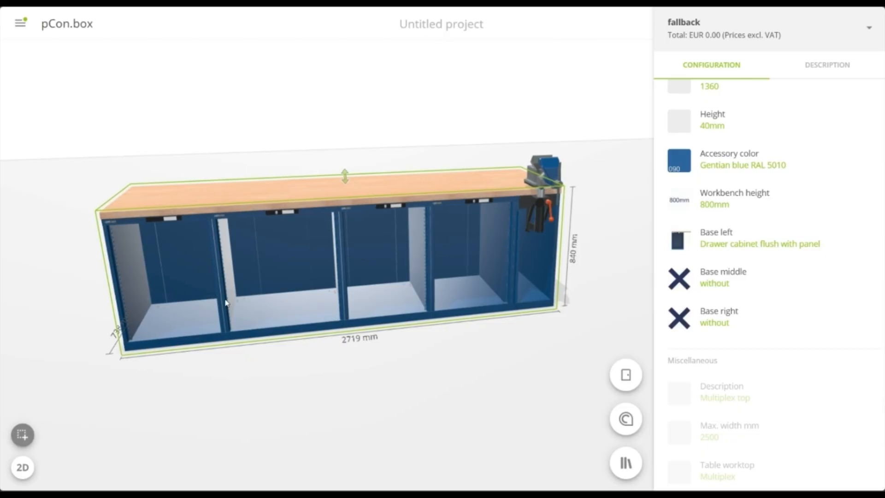
{"action": "left_click", "coordinate": [184, 306]}
{"action": "scroll", "coordinate": [737, 323], "scroll_direction": "down", "scroll_amount": 7}
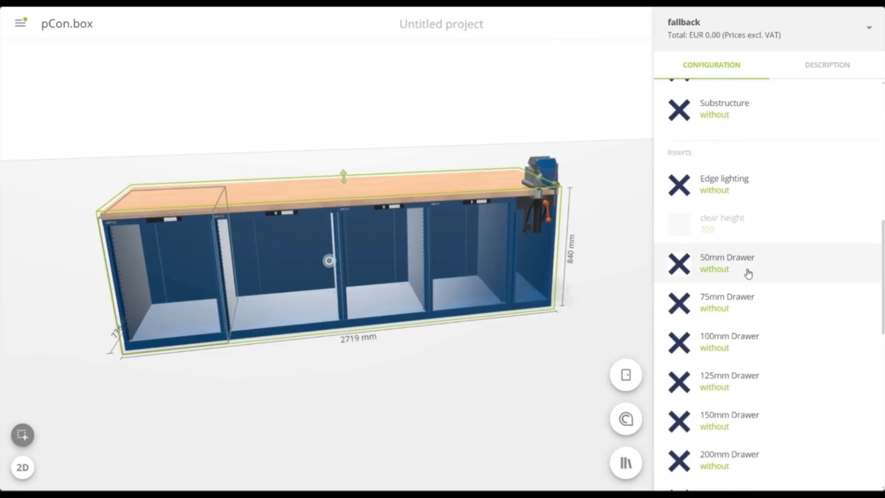
{"action": "left_click", "coordinate": [741, 272]}
{"action": "left_click", "coordinate": [738, 316]}
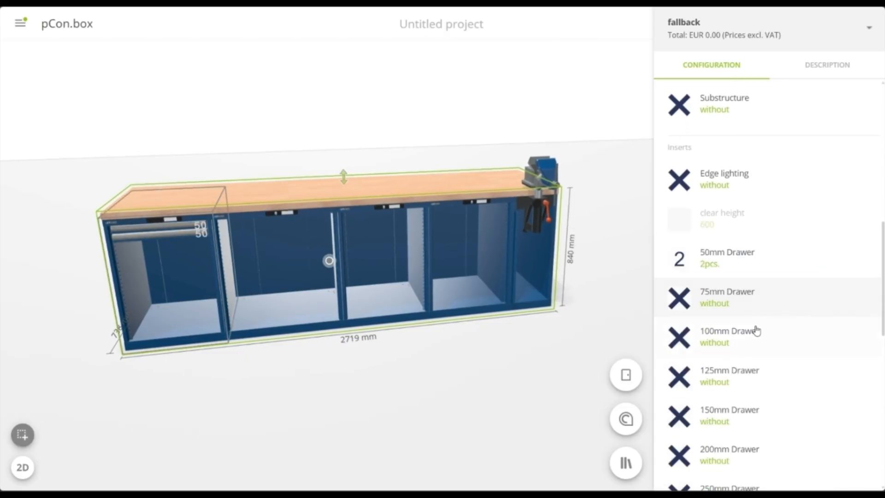
{"action": "left_click", "coordinate": [737, 348]}
{"action": "left_click", "coordinate": [721, 370]}
{"action": "scroll", "coordinate": [750, 359], "scroll_direction": "down", "scroll_amount": 2}
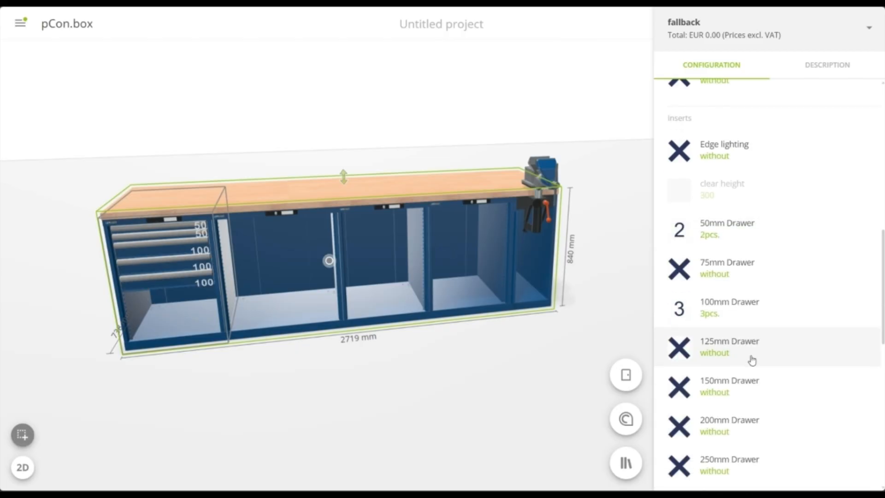
{"action": "left_click", "coordinate": [749, 328]}
{"action": "left_click", "coordinate": [706, 408]}
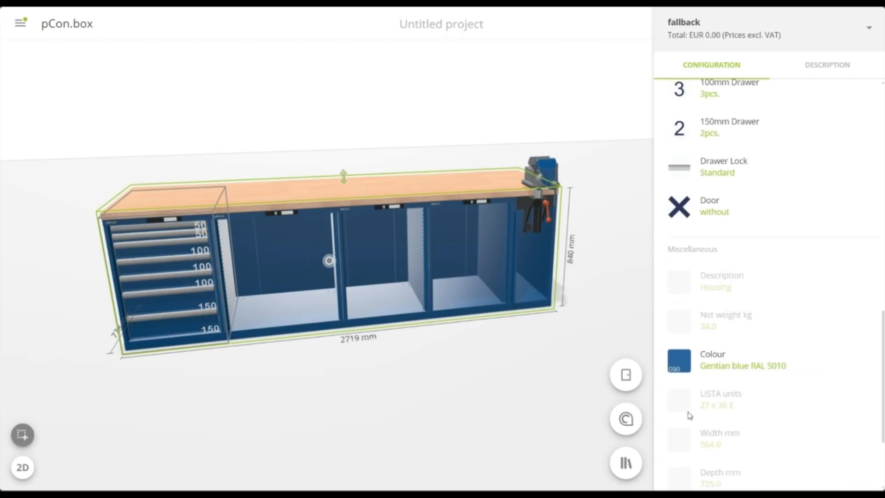
Fill the 717 mm wide second housing with four 100 mm drawers and one 300 mm drawer
{"action": "left_click", "coordinate": [278, 315]}
{"action": "scroll", "coordinate": [735, 313], "scroll_direction": "up", "scroll_amount": 7}
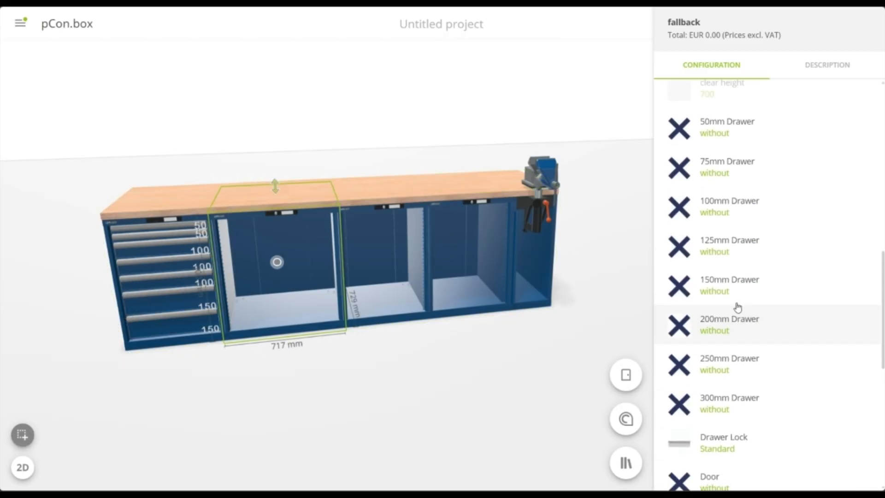
{"action": "left_click", "coordinate": [741, 289]}
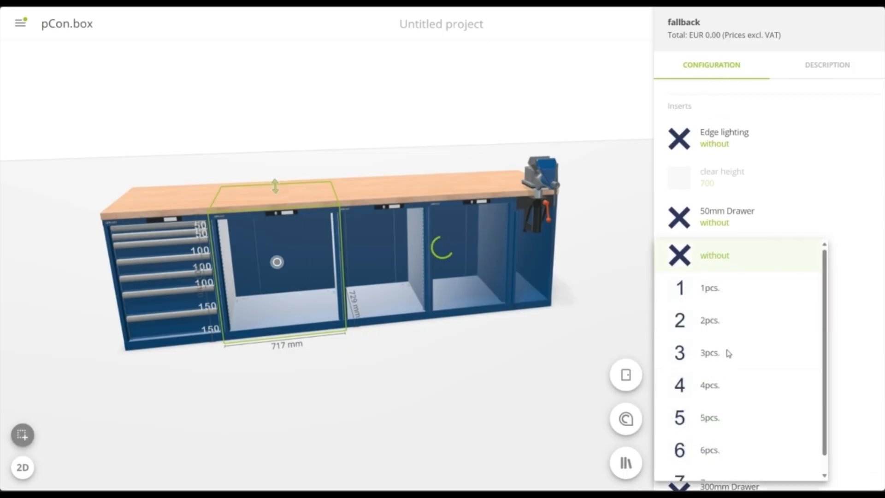
{"action": "left_click", "coordinate": [710, 385]}
{"action": "scroll", "coordinate": [737, 369], "scroll_direction": "down", "scroll_amount": 1}
{"action": "left_click", "coordinate": [732, 398]}
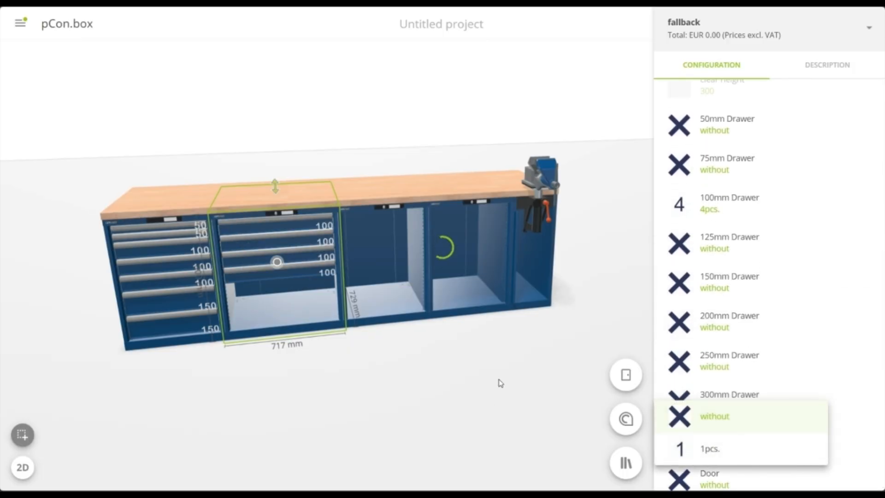
Fill the third housing from the left with seven 100 mm drawers
{"action": "left_click", "coordinate": [378, 253]}
{"action": "scroll", "coordinate": [759, 261], "scroll_direction": "up", "scroll_amount": 3}
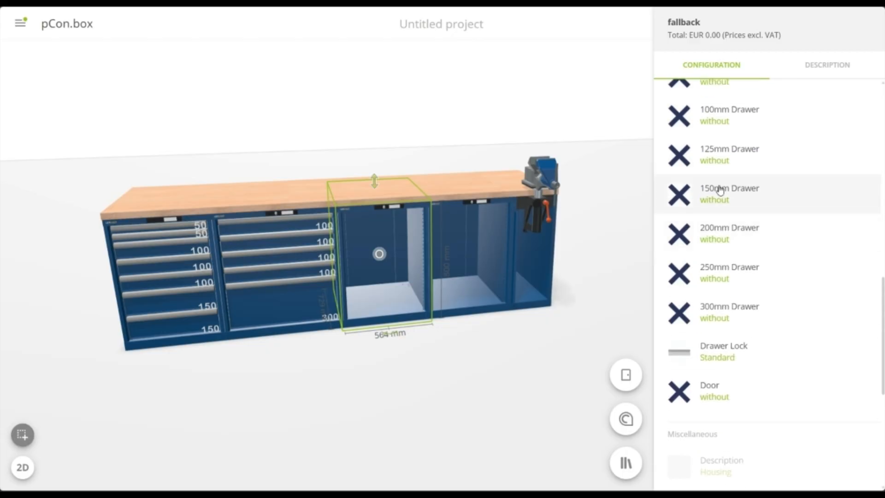
{"action": "left_click", "coordinate": [739, 118]}
{"action": "scroll", "coordinate": [746, 295], "scroll_direction": "down", "scroll_amount": 1}
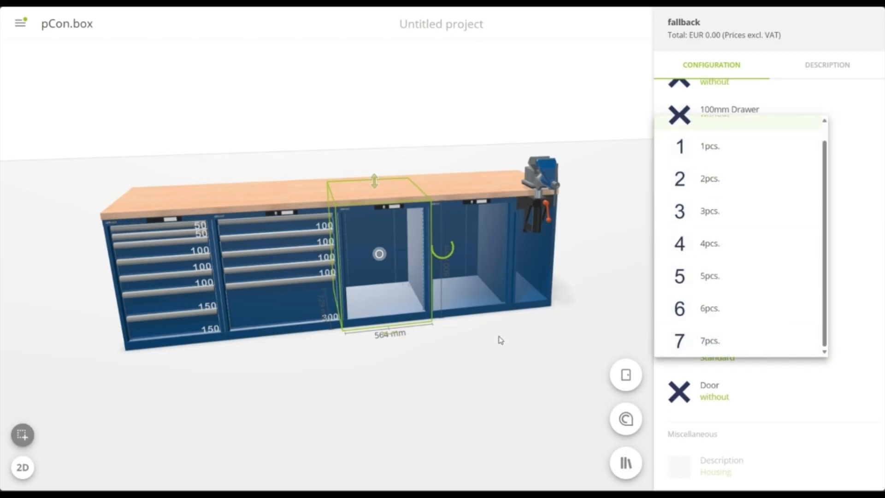
{"action": "left_click", "coordinate": [710, 340]}
Fit the fourth housing, beside the vice cabinet, with a 600 mm door and one 100 mm drawer
{"action": "left_click", "coordinate": [755, 210]}
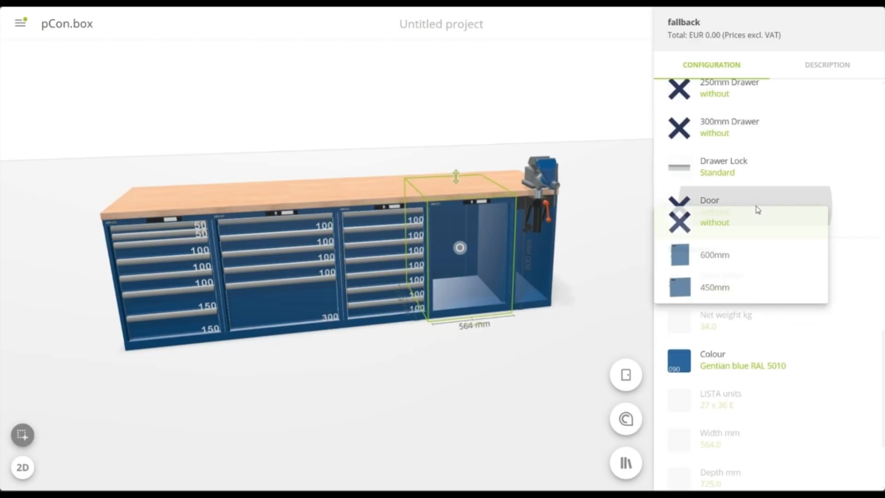
{"action": "left_click", "coordinate": [734, 266]}
{"action": "scroll", "coordinate": [748, 306], "scroll_direction": "up", "scroll_amount": 3}
{"action": "left_click", "coordinate": [749, 342]}
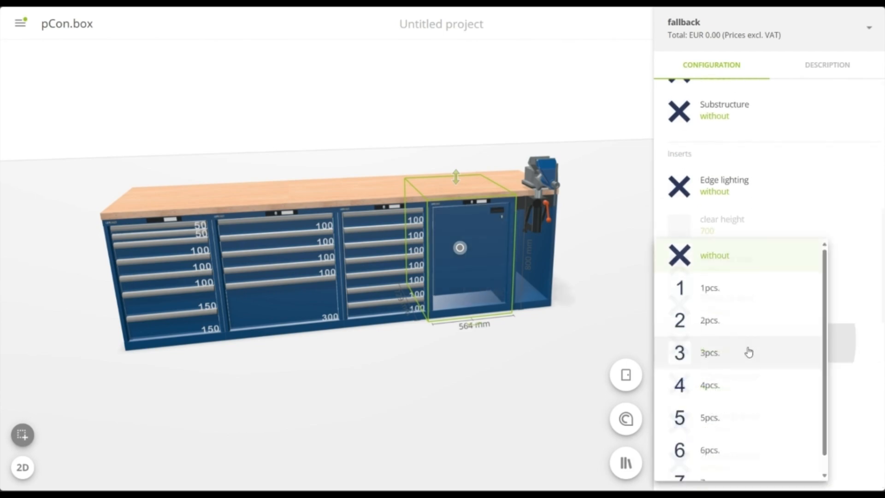
{"action": "left_click", "coordinate": [725, 288]}
{"action": "left_click", "coordinate": [470, 381]}
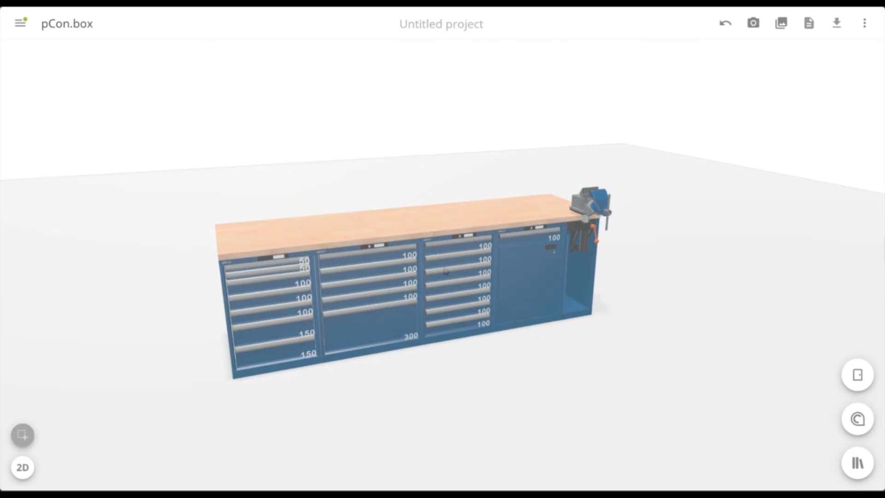
Insert a Quattro workstation from the Workstations range of the LISTA workbenches and workstation systems catalogue
{"action": "left_click", "coordinate": [858, 463]}
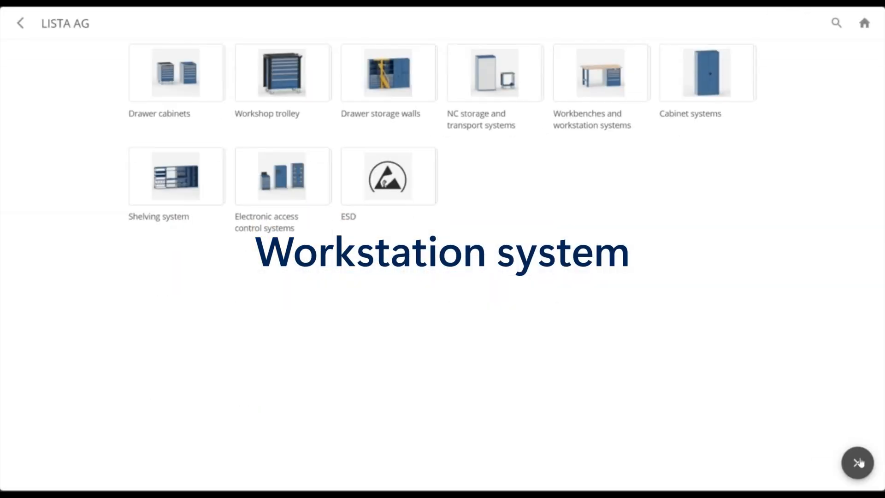
{"action": "left_click", "coordinate": [600, 76]}
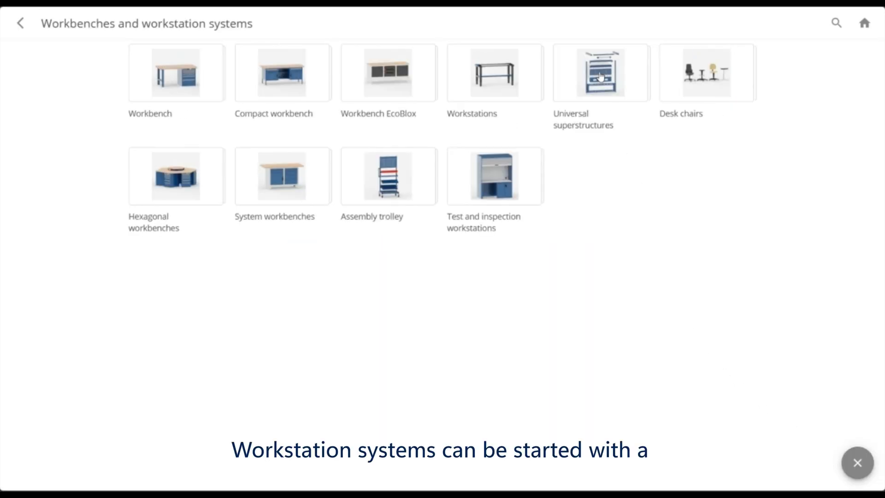
{"action": "left_click", "coordinate": [506, 76]}
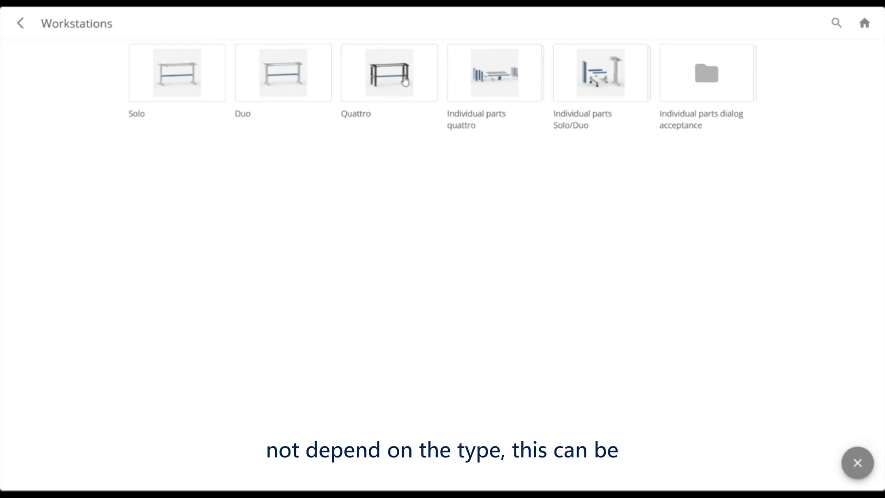
{"action": "left_click", "coordinate": [404, 77]}
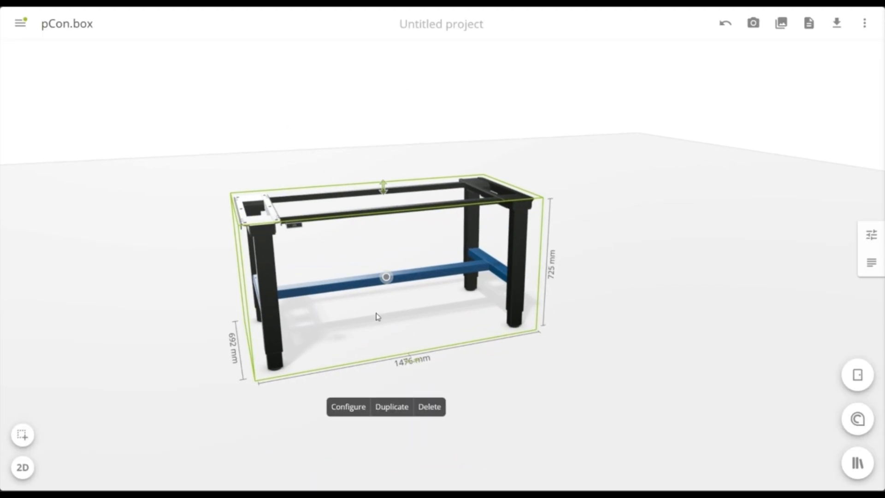
Change the workstation's type to Duo and set its depth to 725 mm
{"action": "left_click", "coordinate": [345, 407]}
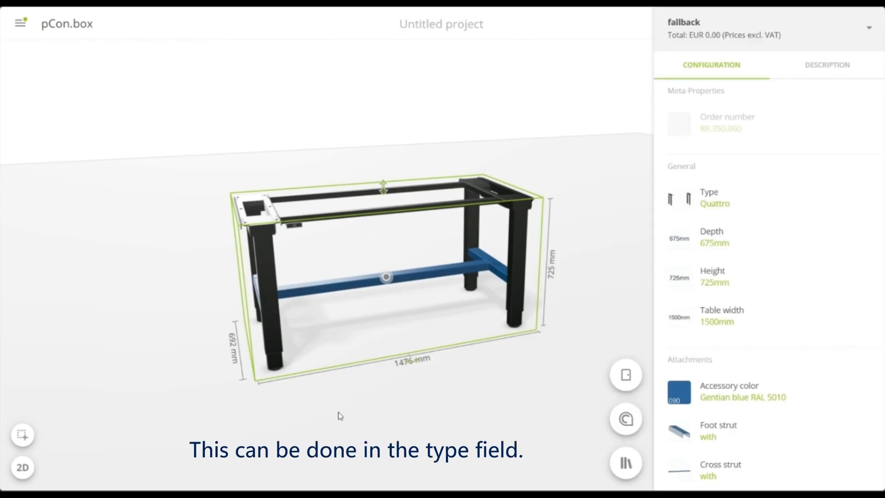
{"action": "left_click", "coordinate": [779, 194]}
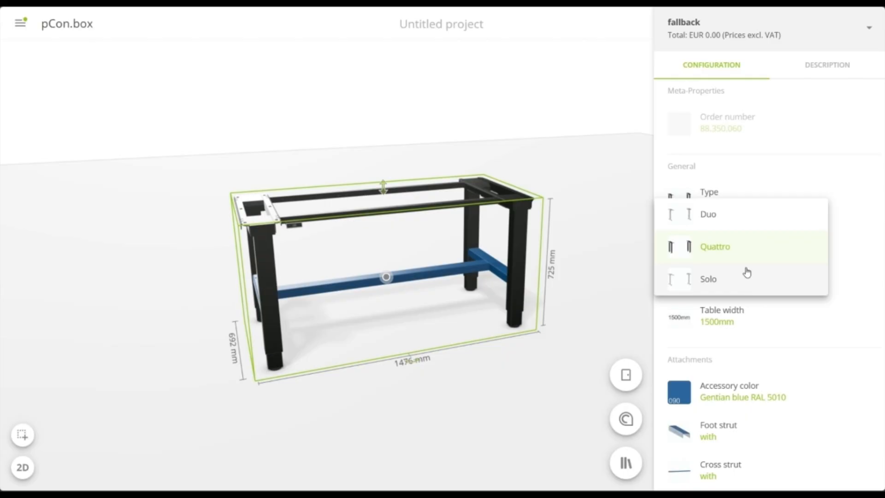
{"action": "left_click", "coordinate": [734, 221]}
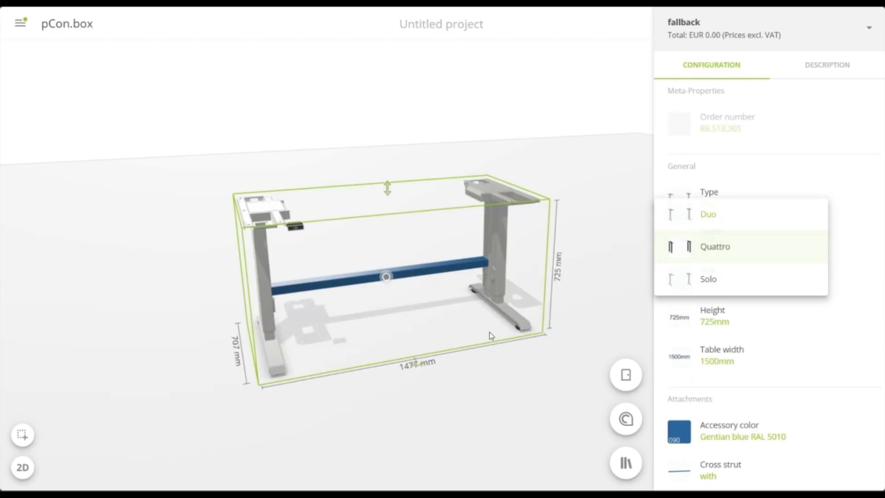
{"action": "left_click_drag", "start_coordinate": [506, 333], "coordinate": [474, 332]}
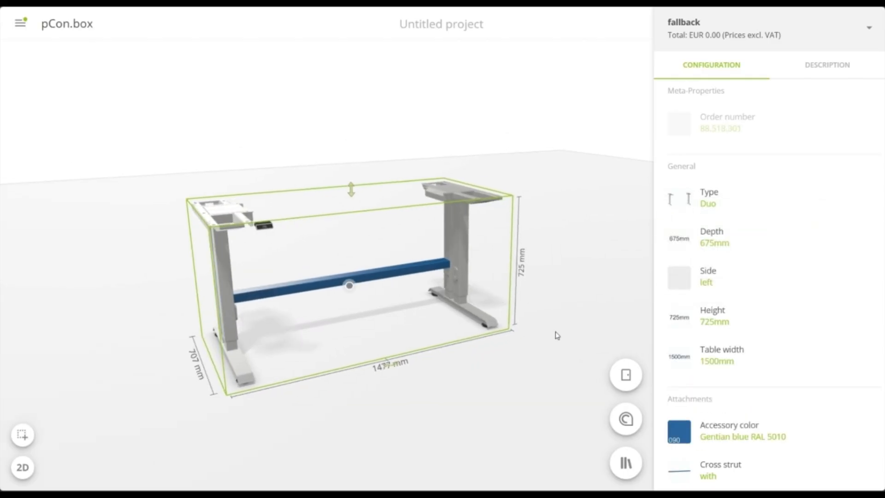
{"action": "left_click", "coordinate": [752, 239]}
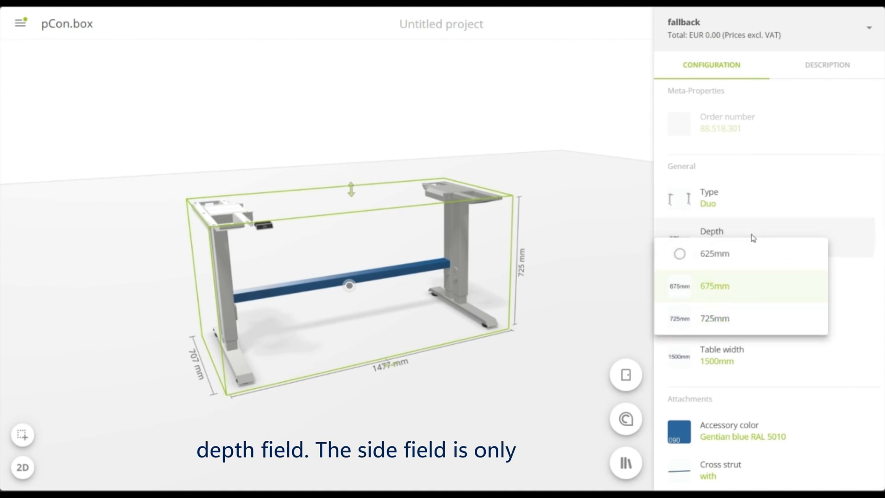
{"action": "left_click", "coordinate": [715, 319]}
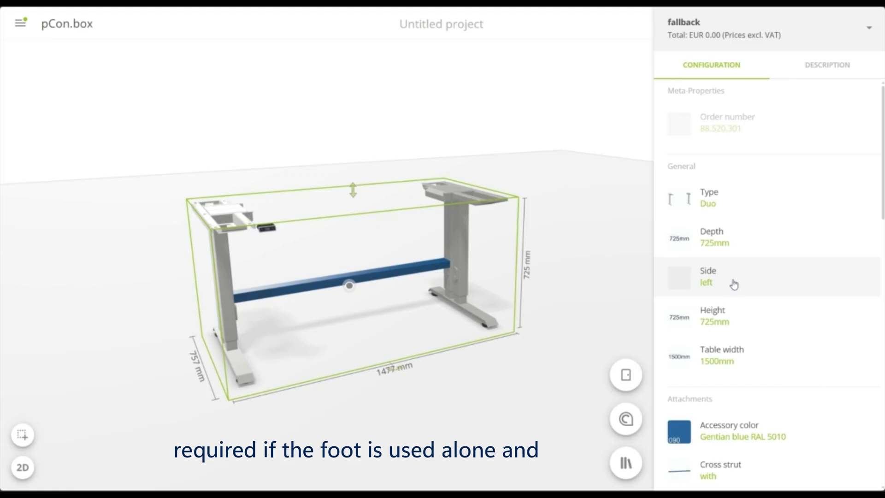
Set the Duo workstation's height to 710 mm and its table width to 1530 mm
{"action": "left_click", "coordinate": [739, 315]}
{"action": "scroll", "coordinate": [740, 317], "scroll_direction": "down", "scroll_amount": 3}
{"action": "scroll", "coordinate": [740, 317], "scroll_direction": "up", "scroll_amount": 3}
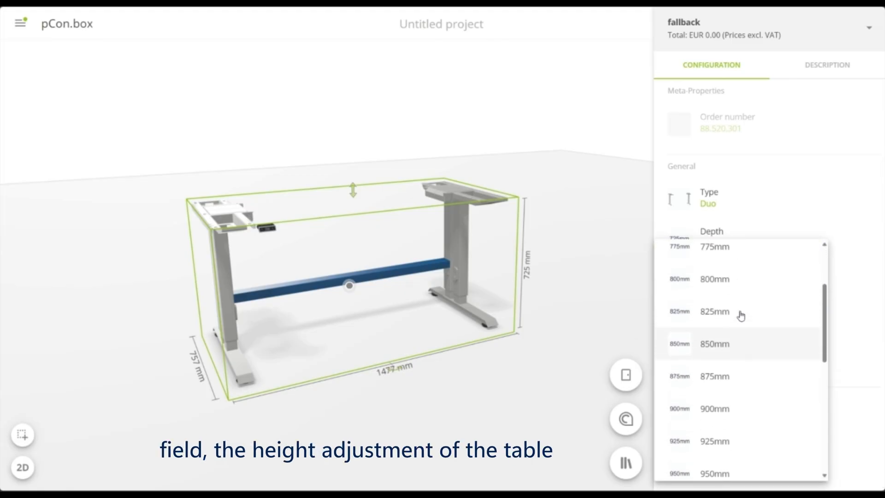
{"action": "left_click", "coordinate": [738, 260]}
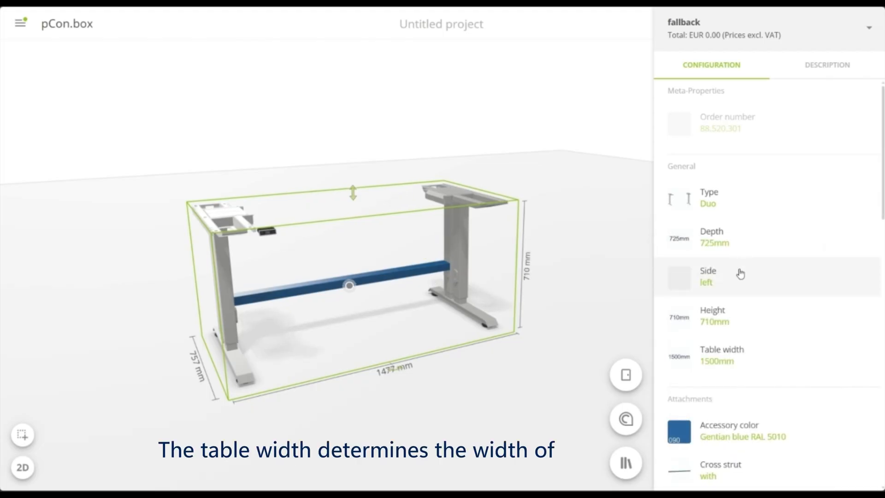
{"action": "left_click", "coordinate": [761, 362]}
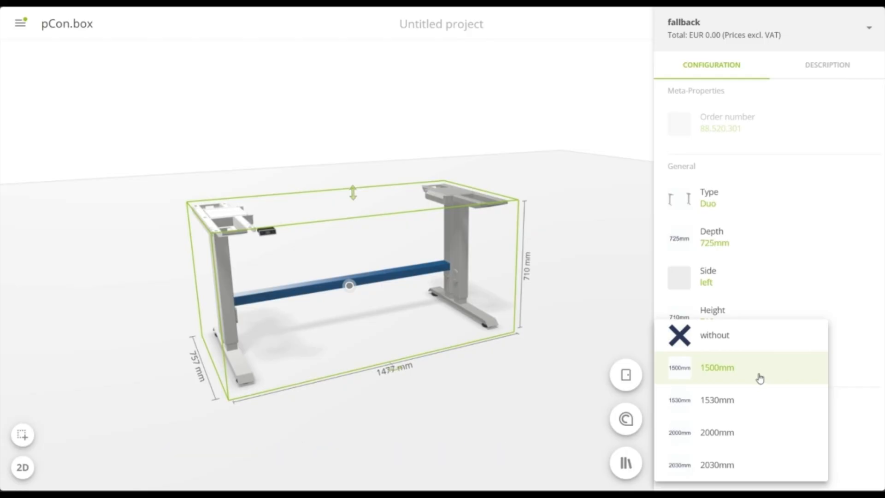
{"action": "left_click", "coordinate": [753, 403]}
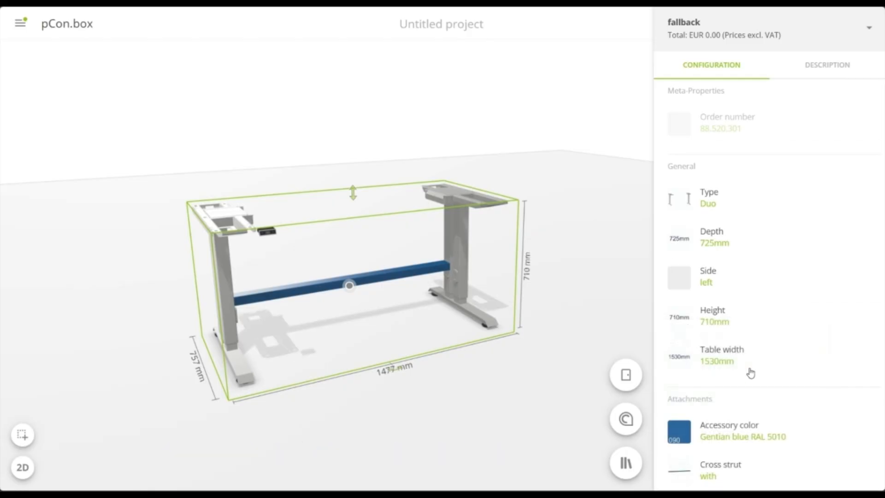
Set the workstation's accessory color to Ruby red RAL 3003
{"action": "scroll", "coordinate": [760, 341], "scroll_direction": "down", "scroll_amount": 1}
{"action": "scroll", "coordinate": [765, 331], "scroll_direction": "down", "scroll_amount": 5}
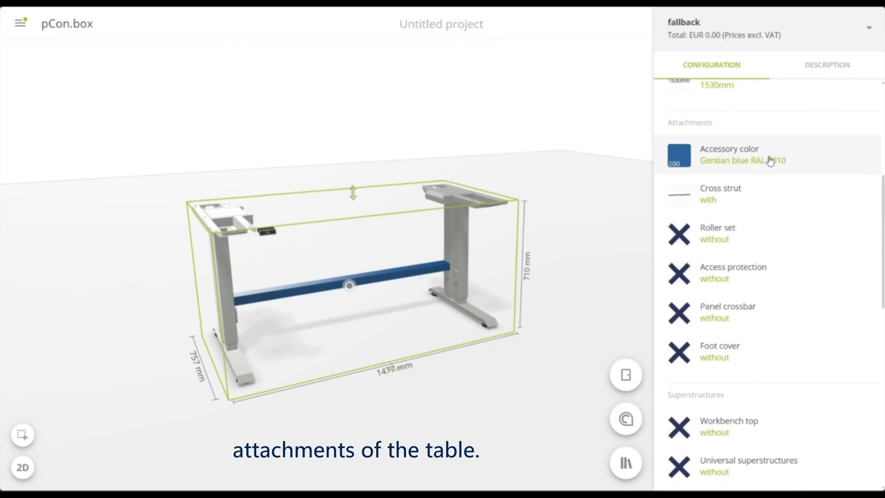
{"action": "left_click", "coordinate": [771, 160]}
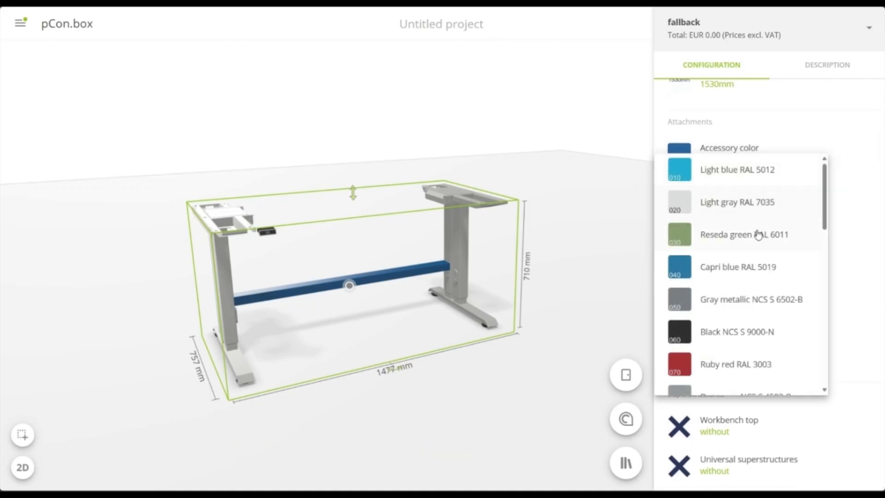
{"action": "left_click", "coordinate": [757, 367]}
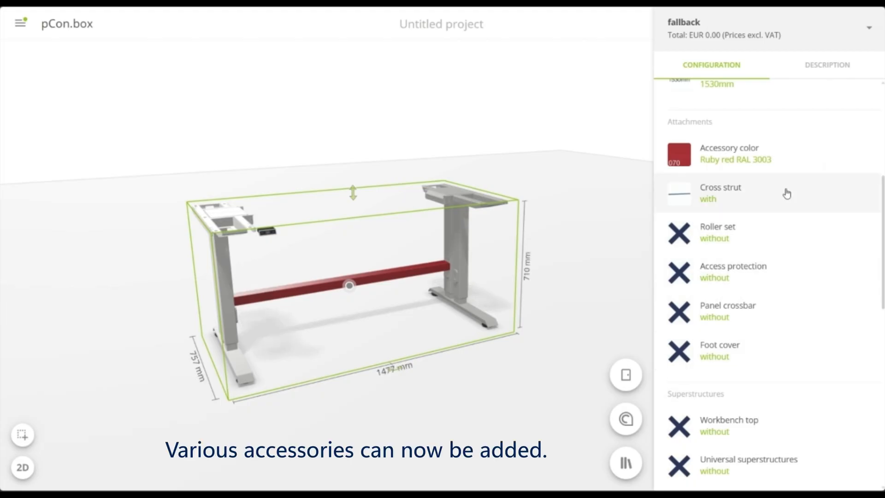
Equip the workstation with the roller set, panel crossbar and foot cover attachments
{"action": "left_click", "coordinate": [787, 233]}
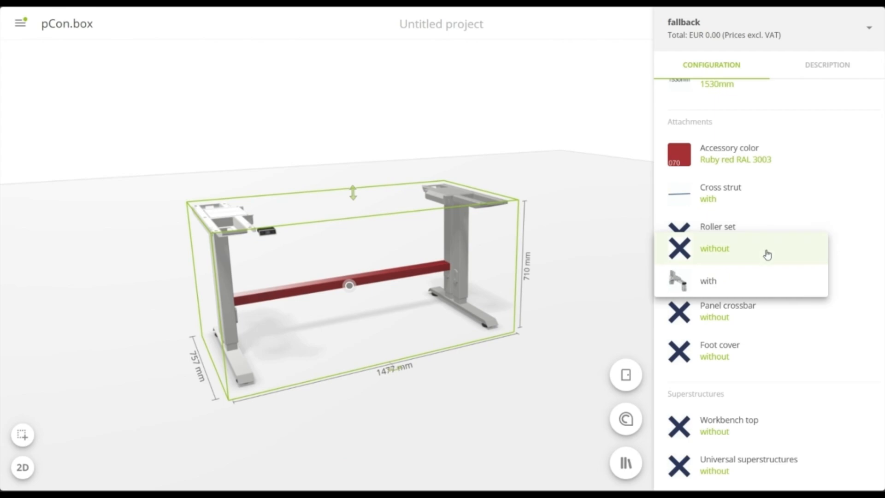
{"action": "left_click", "coordinate": [746, 287]}
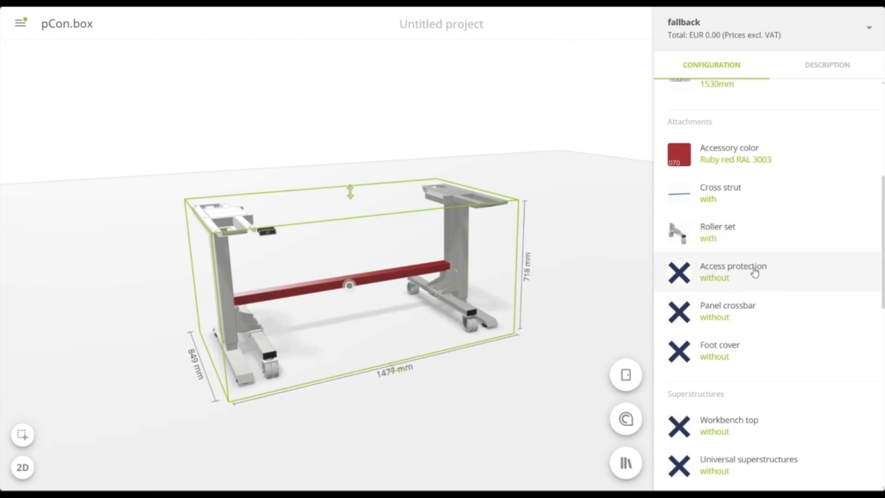
{"action": "left_click", "coordinate": [769, 311]}
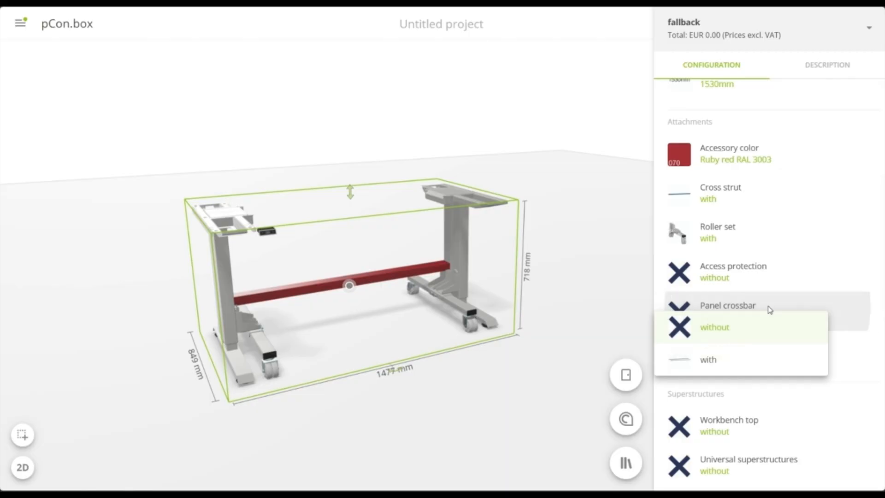
{"action": "left_click", "coordinate": [737, 362]}
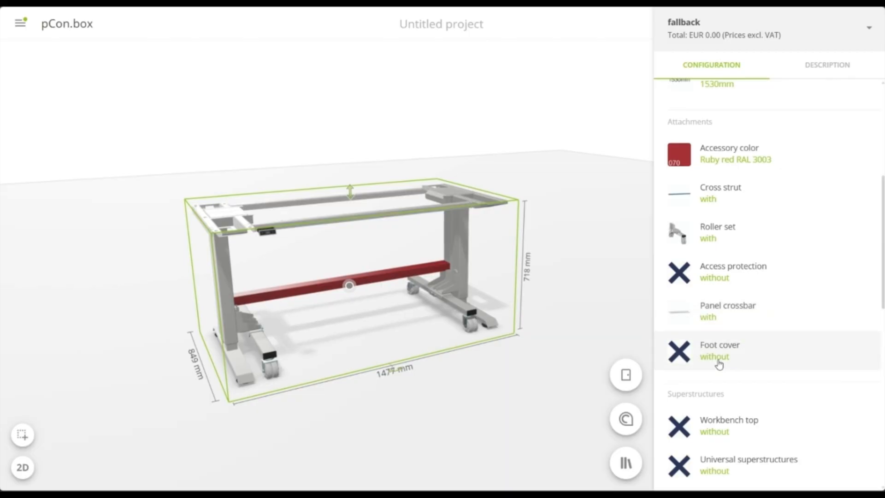
{"action": "left_click", "coordinate": [778, 346]}
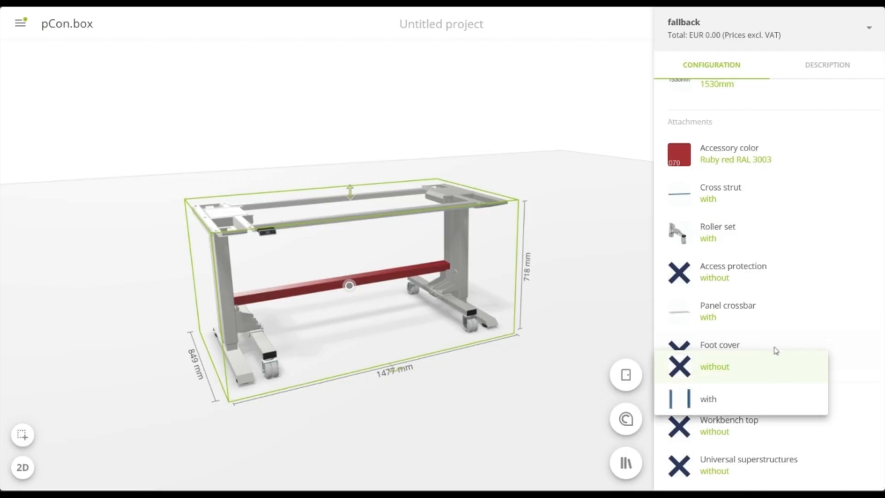
{"action": "left_click", "coordinate": [730, 399]}
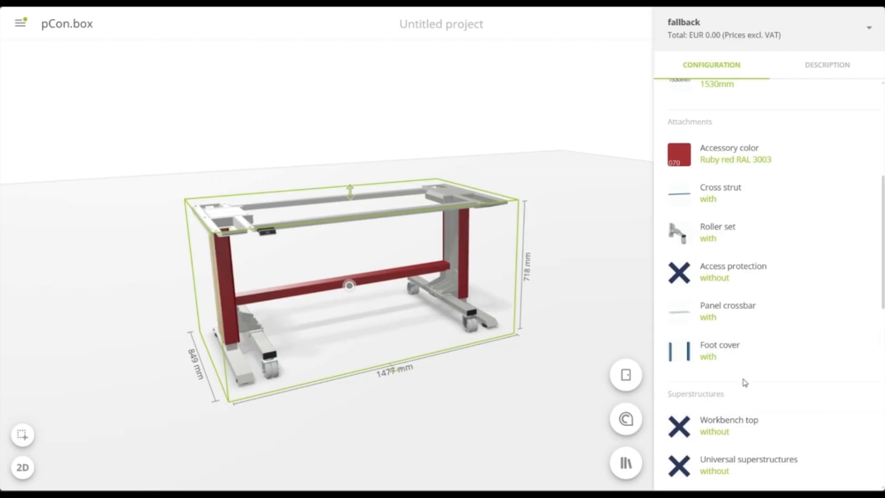
Add a Beech workbench top to the workstation
{"action": "scroll", "coordinate": [735, 320], "scroll_direction": "down", "scroll_amount": 4}
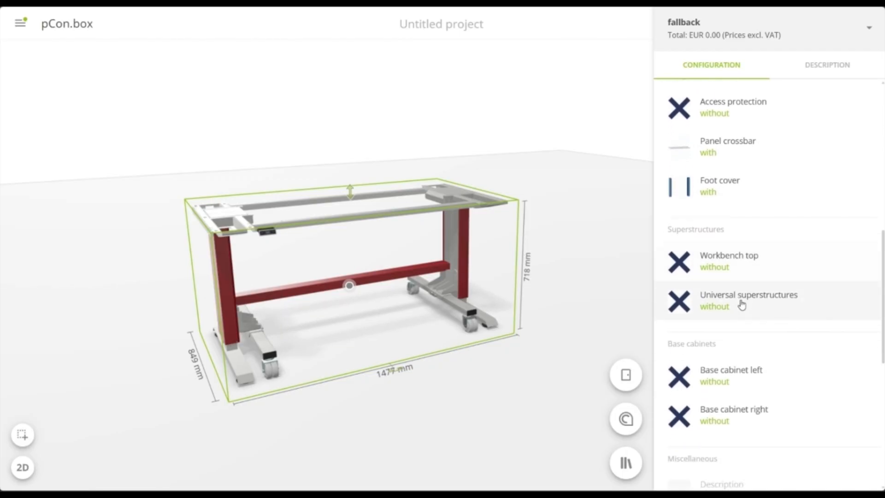
{"action": "scroll", "coordinate": [747, 286], "scroll_direction": "down", "scroll_amount": 2}
{"action": "left_click", "coordinate": [796, 195]}
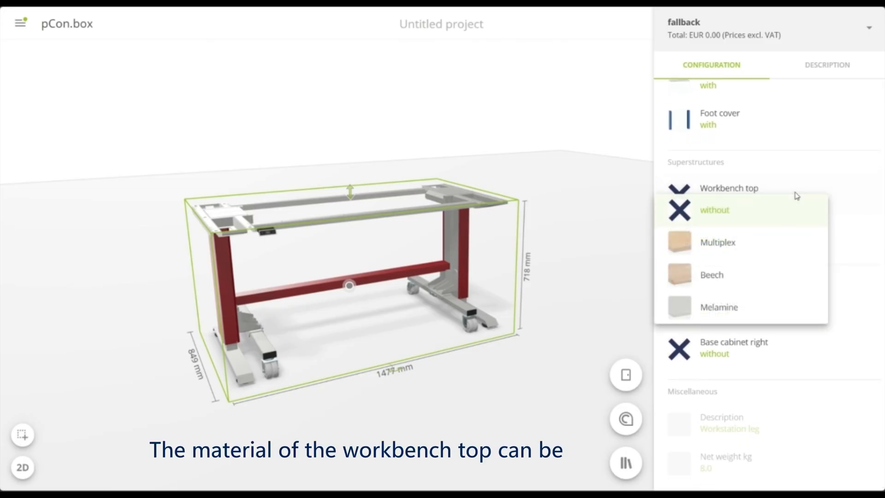
{"action": "left_click", "coordinate": [722, 279]}
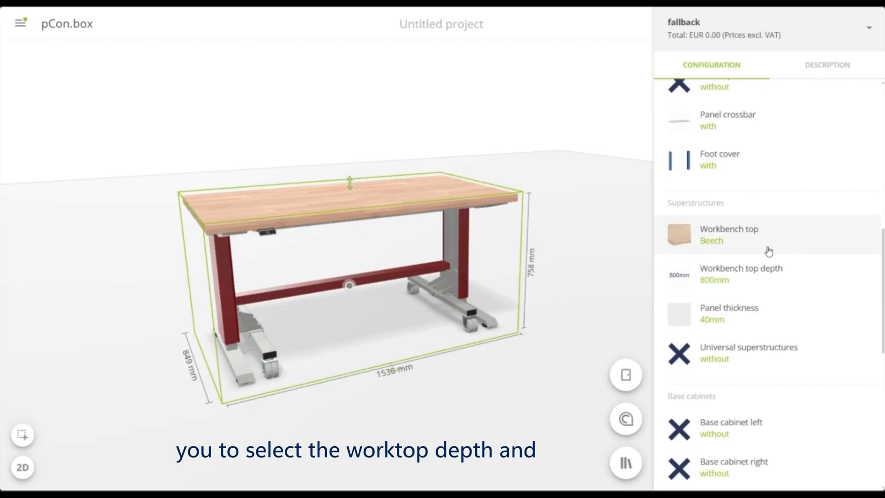
{"action": "scroll", "coordinate": [766, 249], "scroll_direction": "down", "scroll_amount": 3}
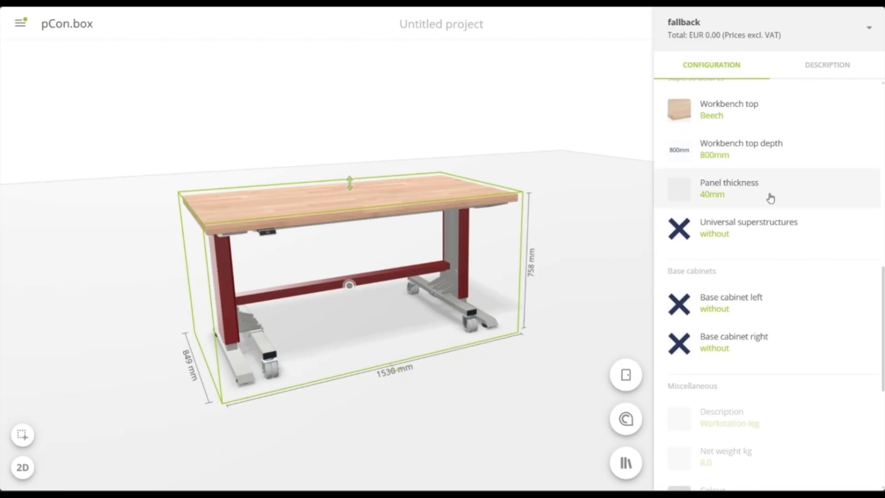
Add universal superstructures on the table top and set their support pillar height to 500mm
{"action": "left_click", "coordinate": [777, 240]}
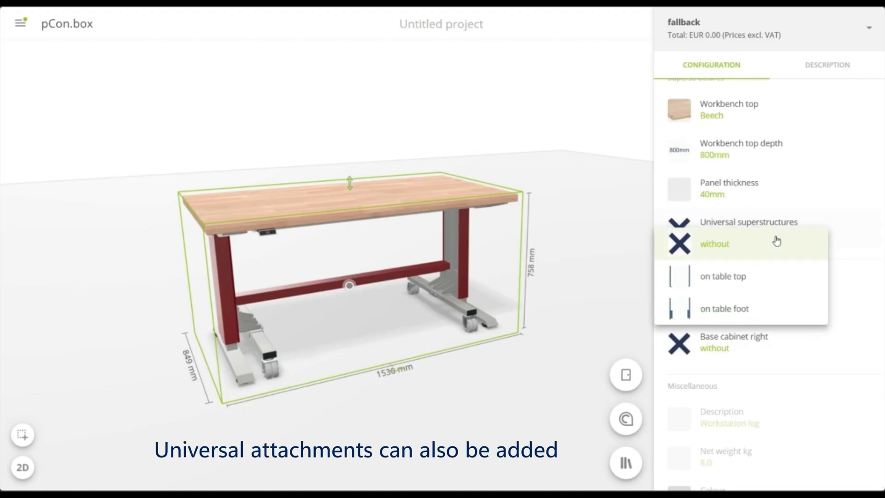
{"action": "left_click", "coordinate": [742, 279]}
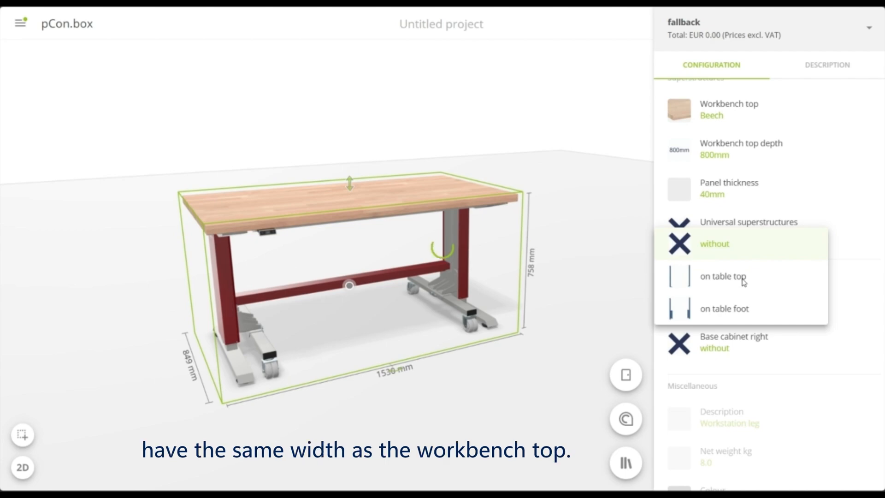
{"action": "left_click", "coordinate": [742, 280]}
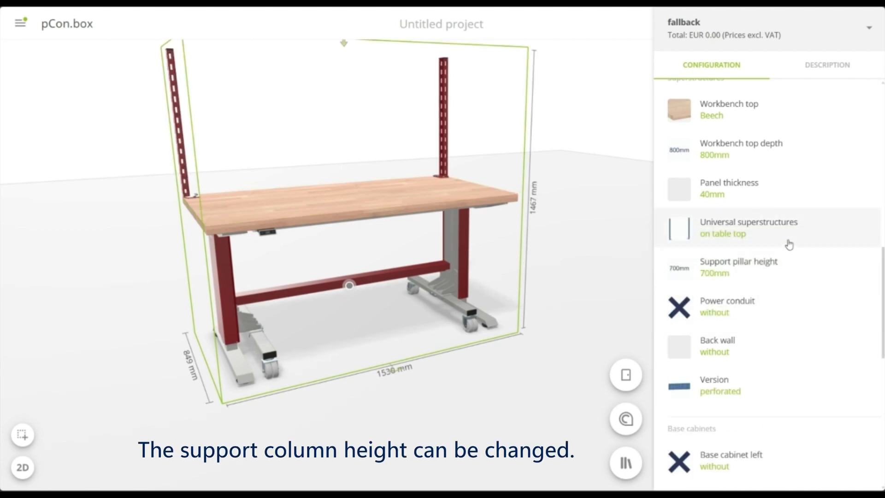
{"action": "left_click", "coordinate": [777, 273]}
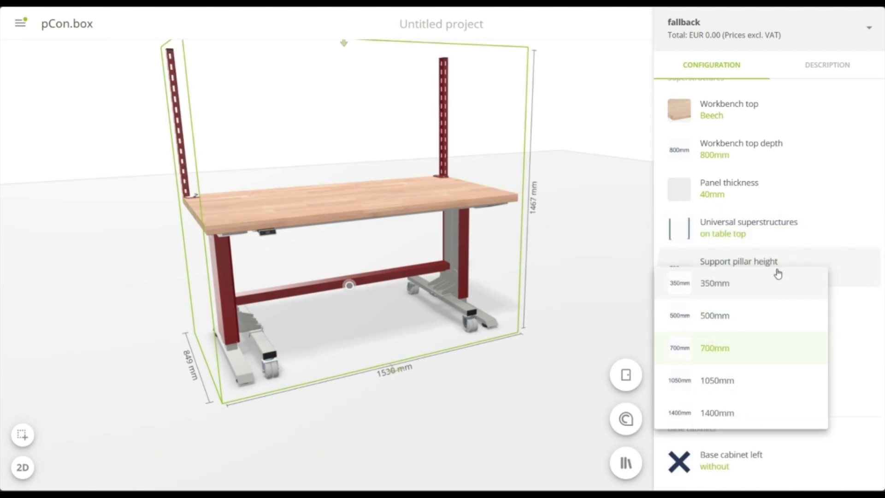
{"action": "left_click", "coordinate": [755, 318]}
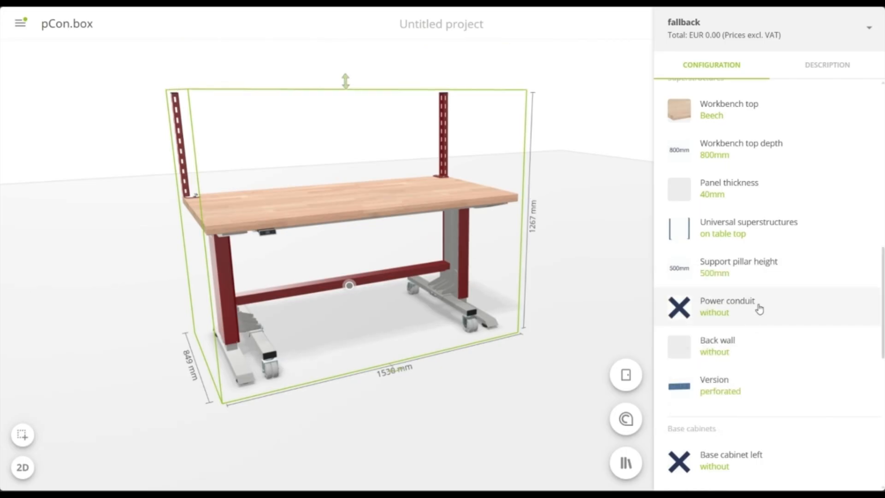
Fit the superstructure with the Power conduit power modules option and a smooth 1x350 back wall
{"action": "left_click", "coordinate": [773, 308]}
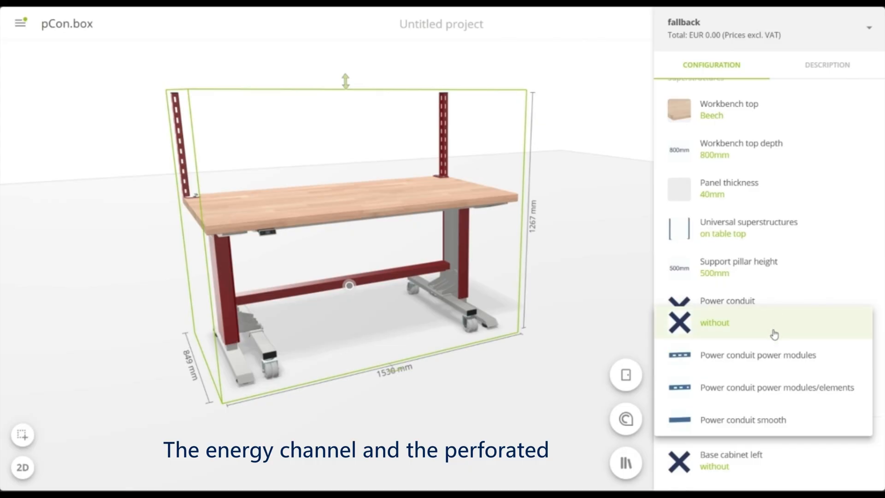
{"action": "left_click", "coordinate": [770, 357]}
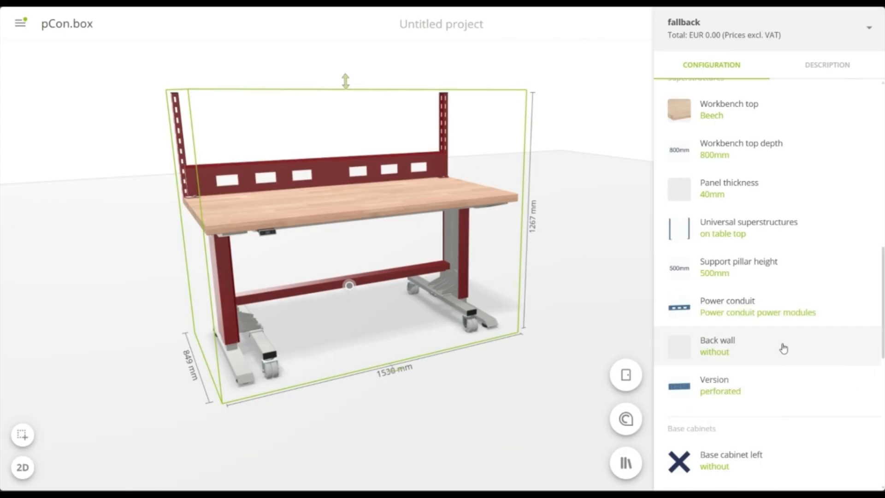
{"action": "left_click", "coordinate": [784, 348]}
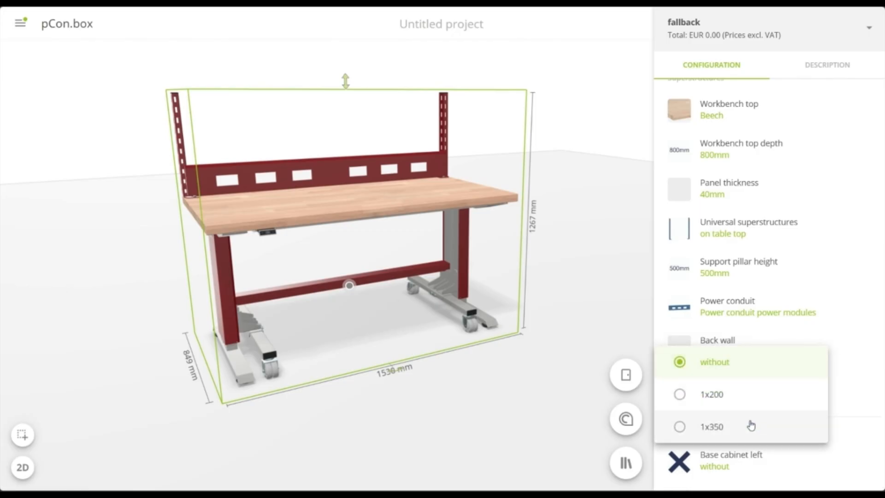
{"action": "left_click", "coordinate": [752, 427]}
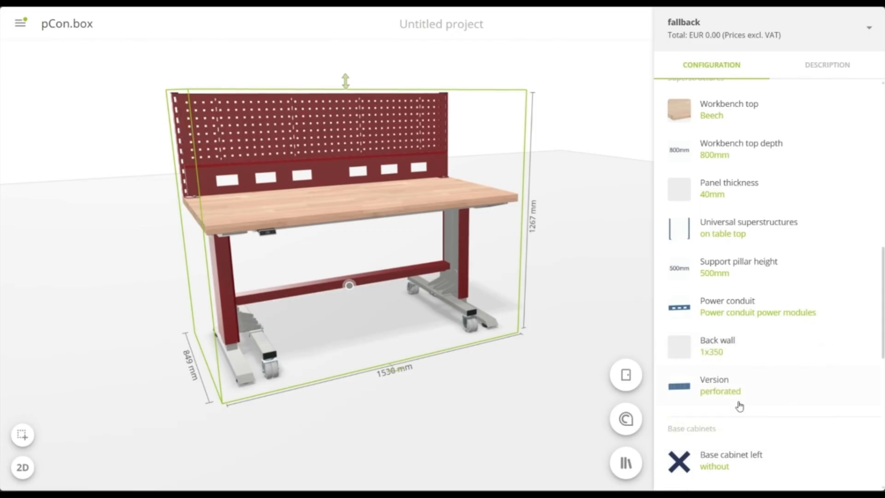
{"action": "left_click", "coordinate": [786, 386]}
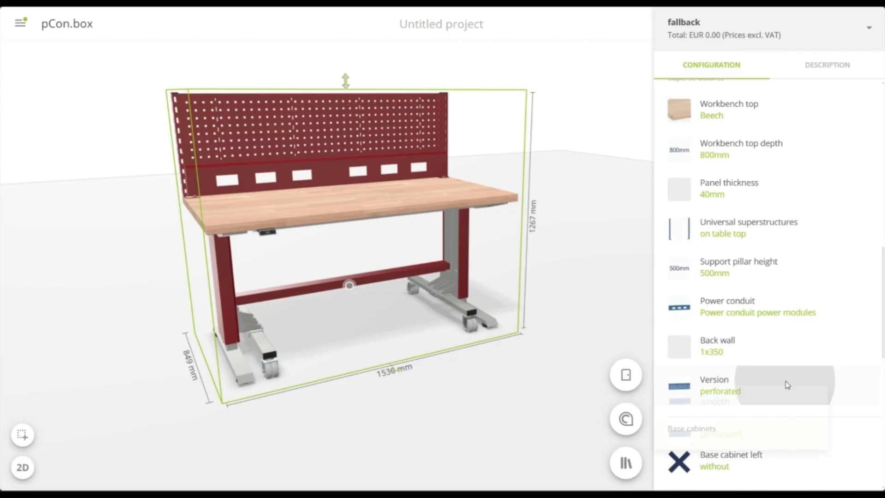
{"action": "left_click", "coordinate": [768, 406]}
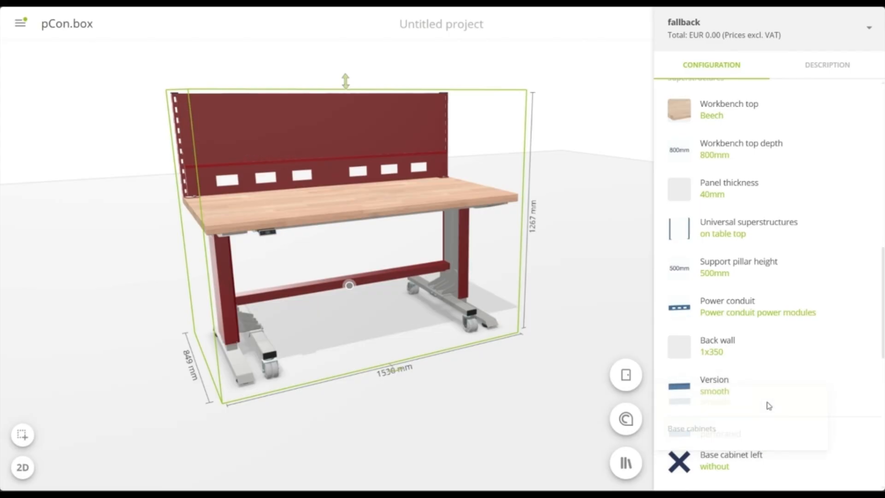
In the power conduit's configuration, keep the country as CH and set power module 1 to Overcurrent protection and switch
{"action": "left_click", "coordinate": [325, 170]}
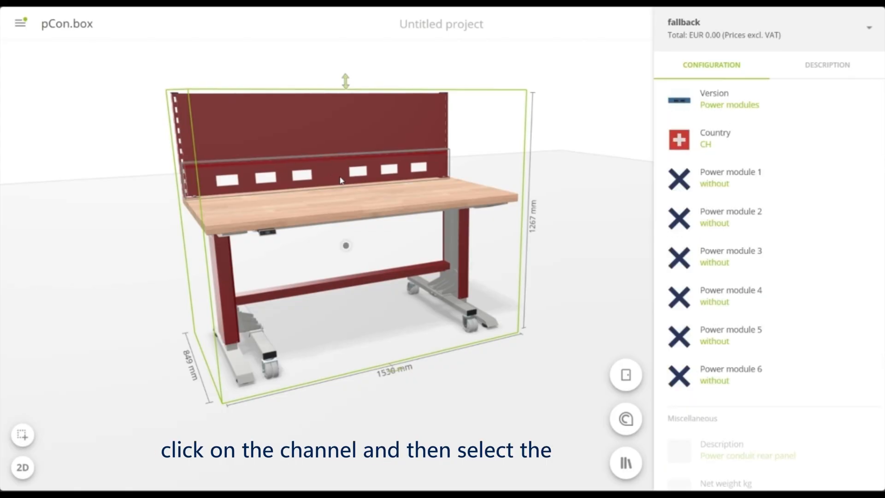
{"action": "left_click", "coordinate": [757, 144]}
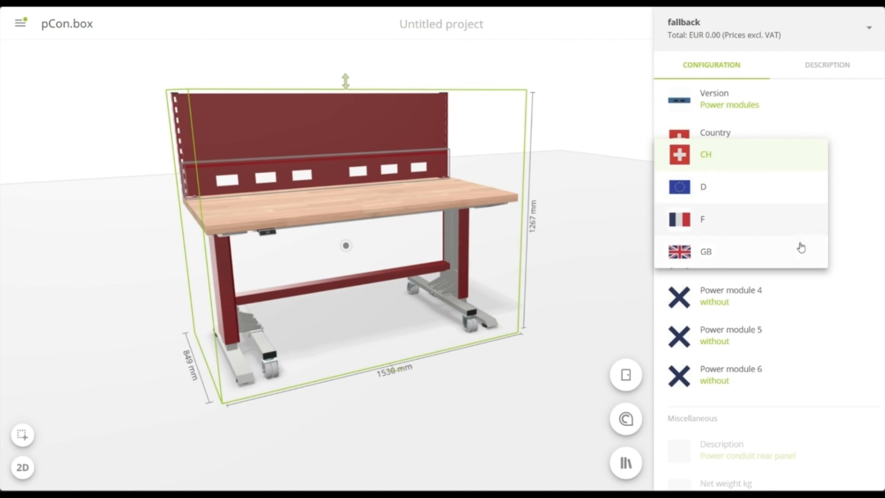
{"action": "left_click", "coordinate": [855, 147]}
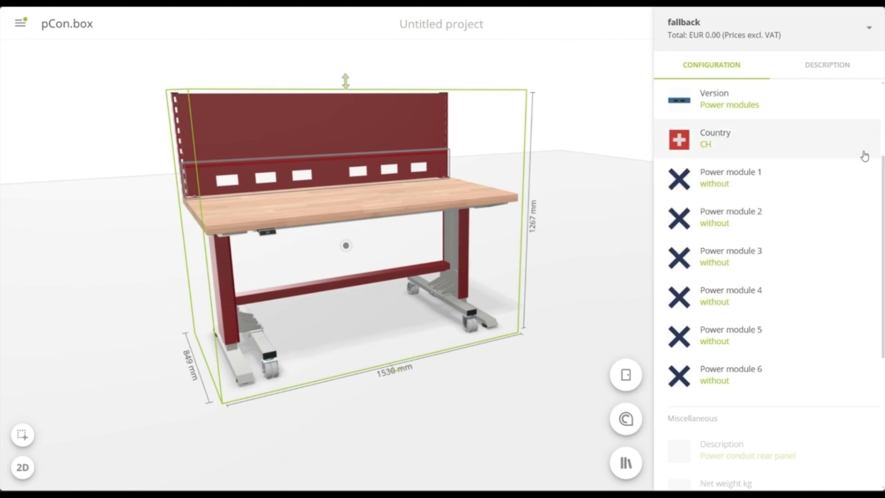
{"action": "left_click", "coordinate": [849, 172]}
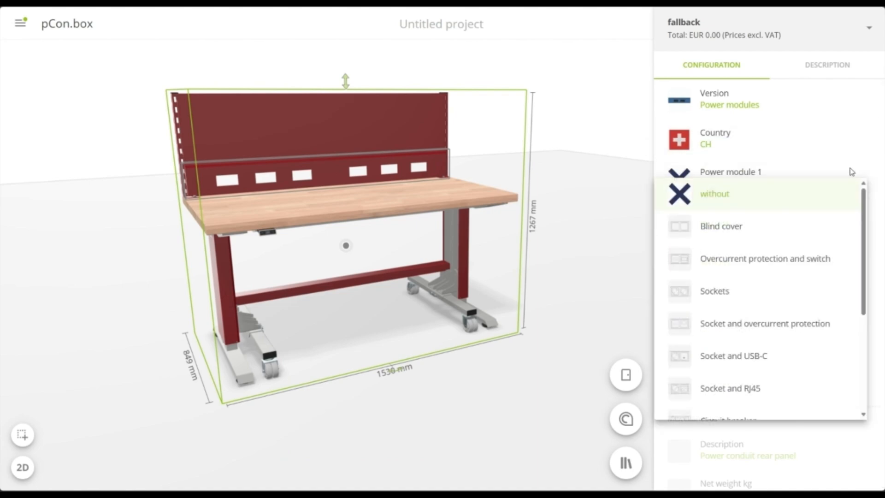
{"action": "left_click", "coordinate": [818, 269]}
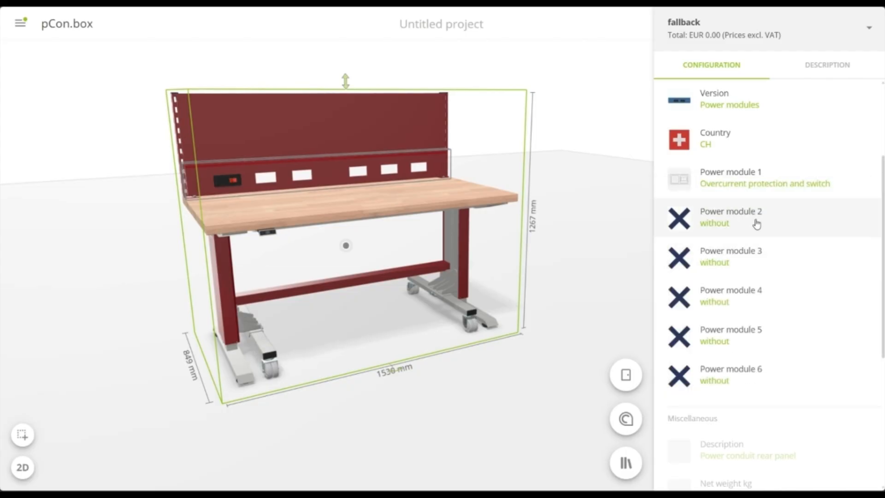
Set power module 2 to Sockets and power module 3 to Socket and USB-C
{"action": "left_click", "coordinate": [756, 222]}
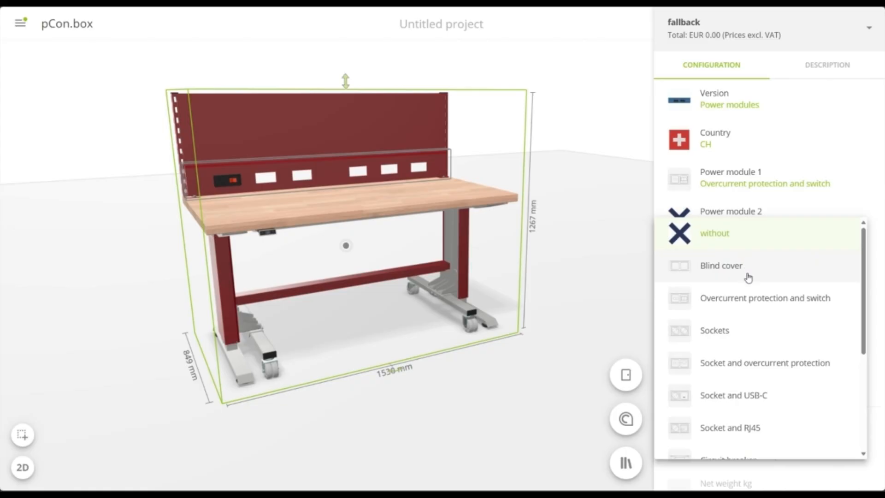
{"action": "left_click", "coordinate": [722, 330]}
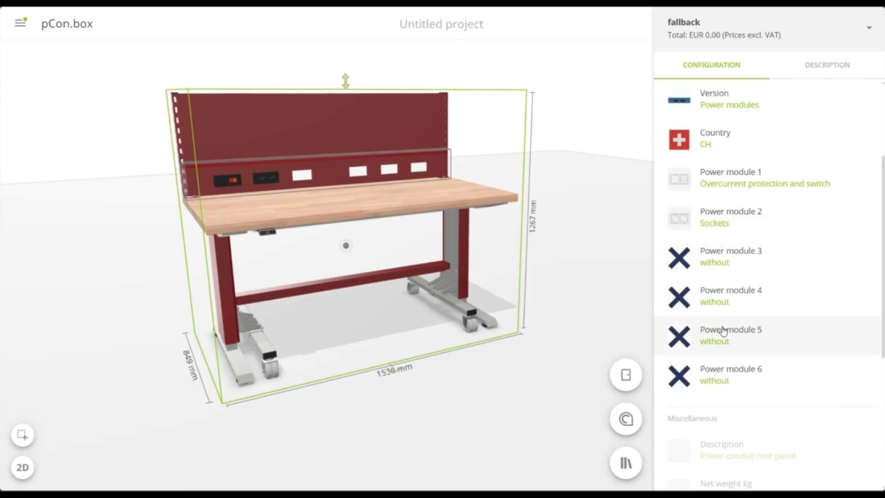
{"action": "left_click", "coordinate": [732, 258]}
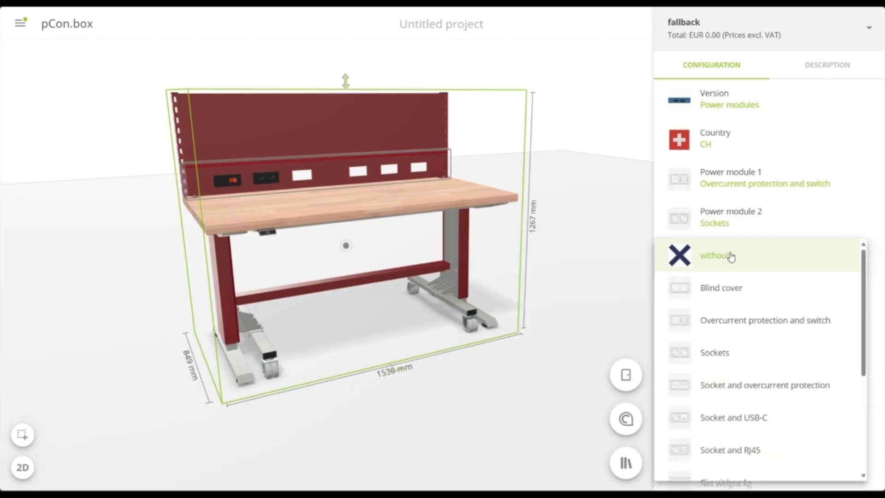
{"action": "left_click", "coordinate": [751, 417]}
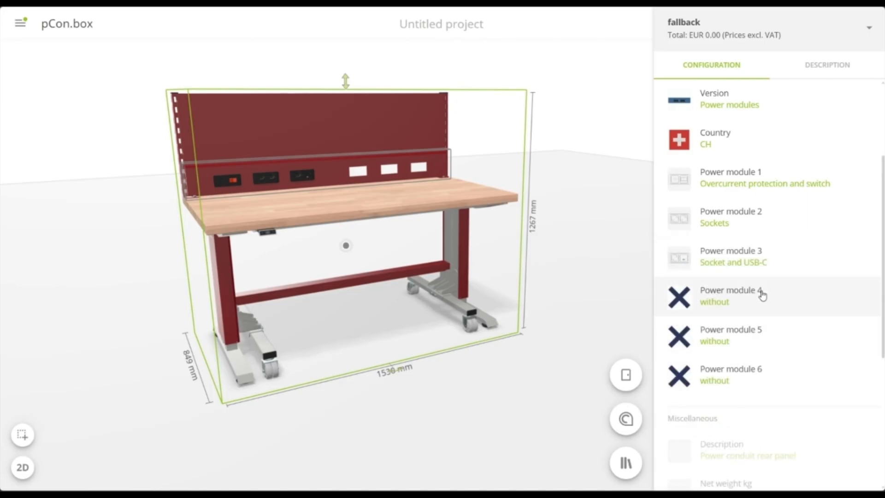
Set power module 4 to Compressed air and power module 6 to Sockets
{"action": "left_click", "coordinate": [762, 295]}
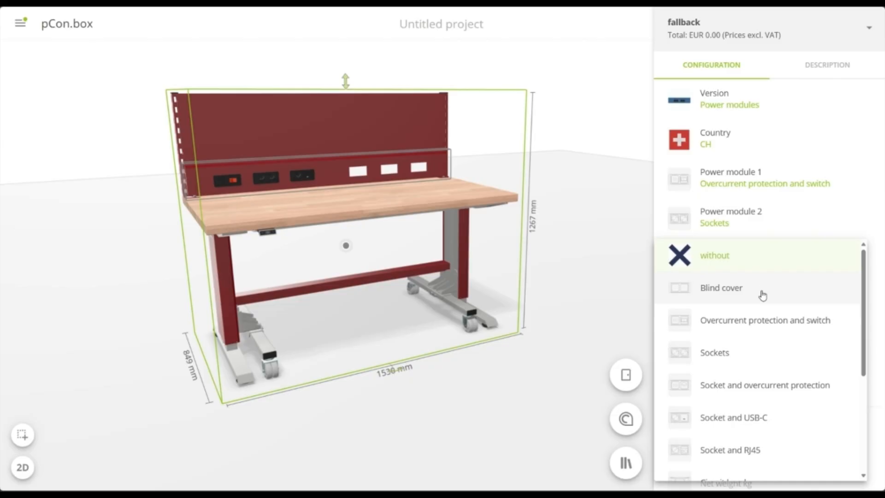
{"action": "scroll", "coordinate": [756, 320], "scroll_direction": "down", "scroll_amount": 3}
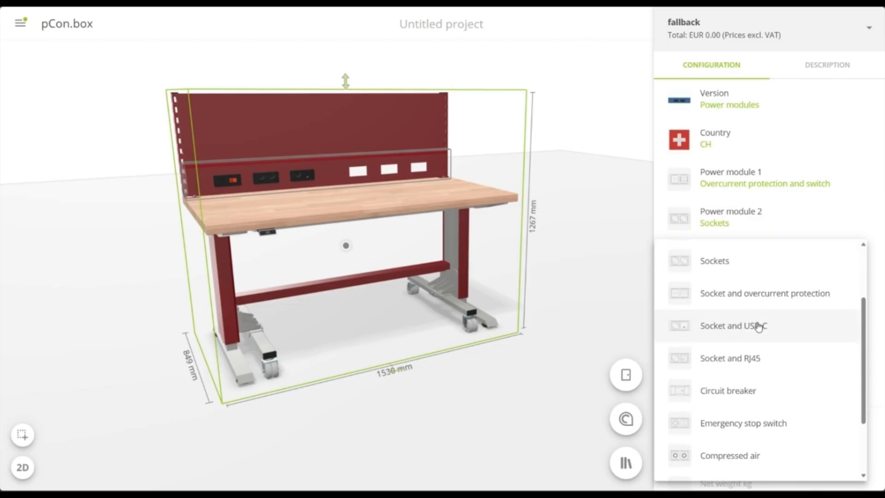
{"action": "left_click", "coordinate": [743, 454]}
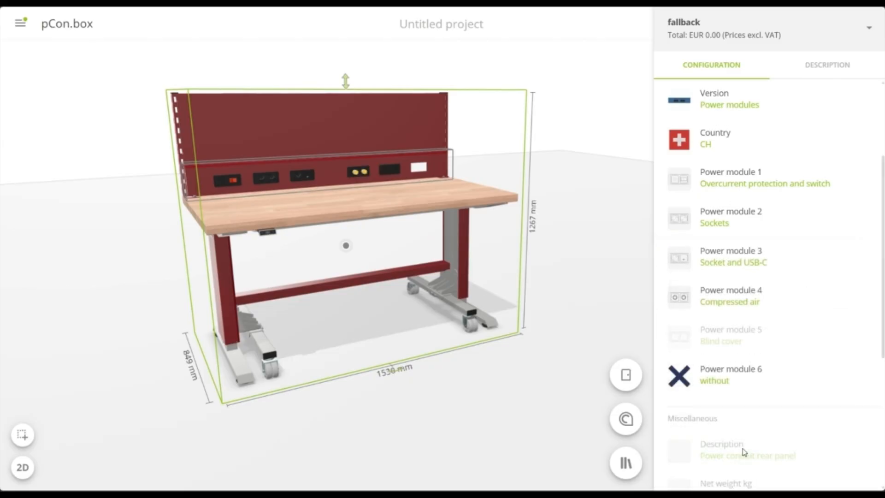
{"action": "left_click", "coordinate": [752, 374]}
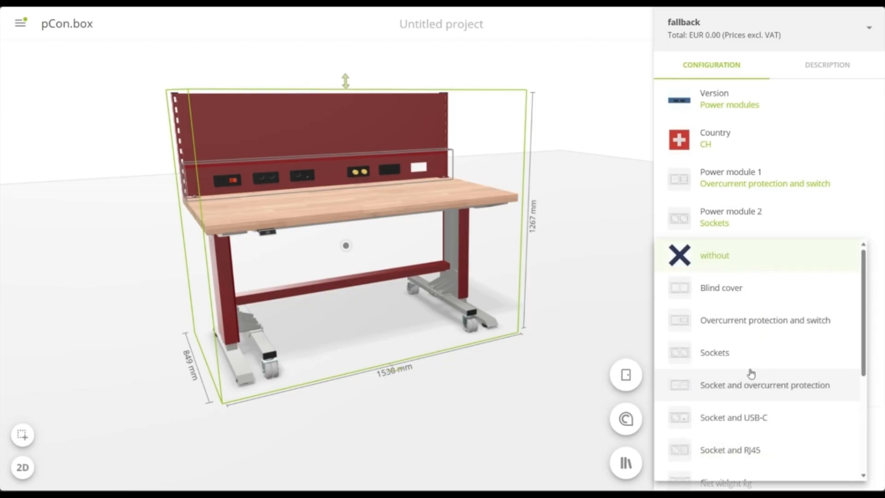
{"action": "left_click", "coordinate": [750, 355]}
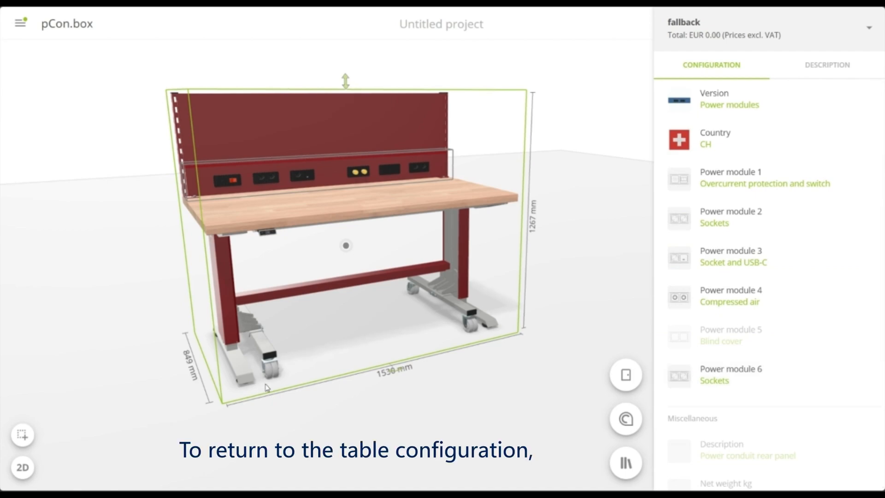
Return to the table configuration and add a right base cabinet with a cabinet height of 383mm
{"action": "left_click", "coordinate": [238, 363]}
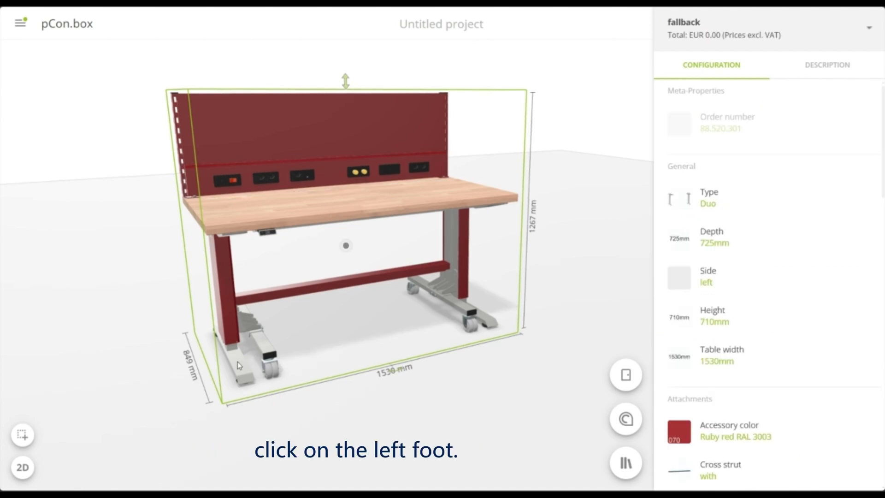
{"action": "scroll", "coordinate": [726, 282], "scroll_direction": "down", "scroll_amount": 10}
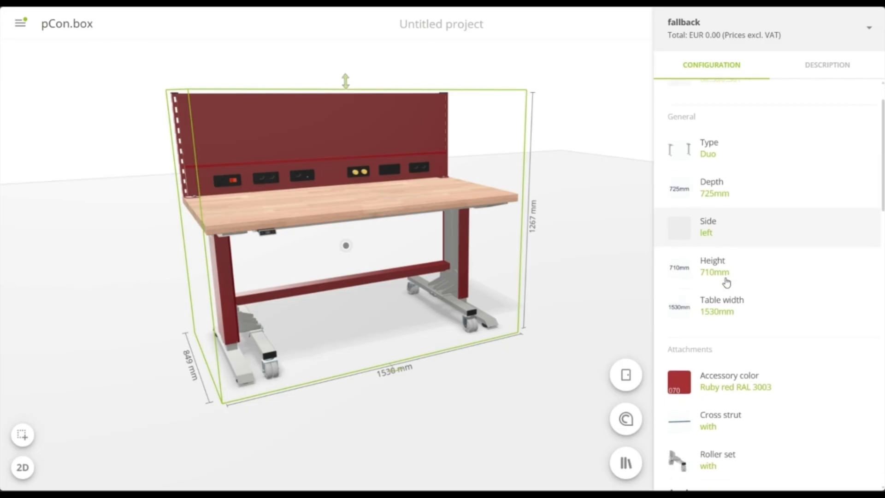
{"action": "scroll", "coordinate": [726, 282], "scroll_direction": "down", "scroll_amount": 5}
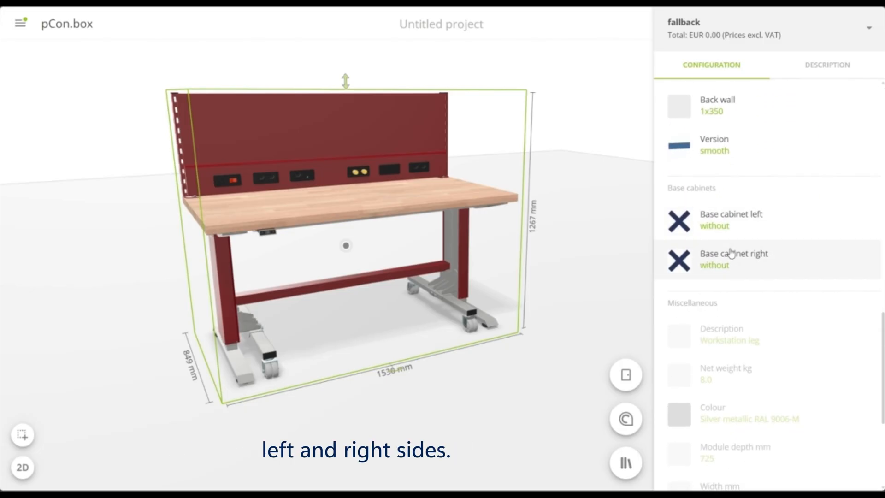
{"action": "left_click", "coordinate": [731, 260]}
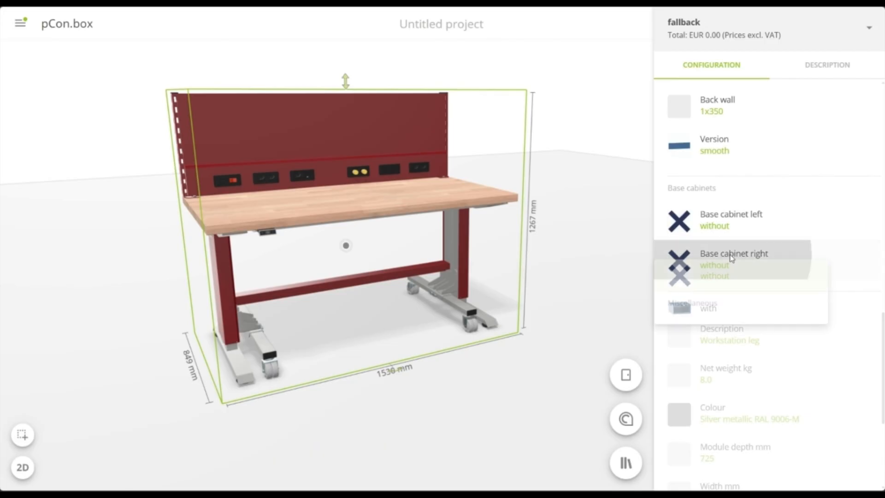
{"action": "left_click", "coordinate": [711, 308]}
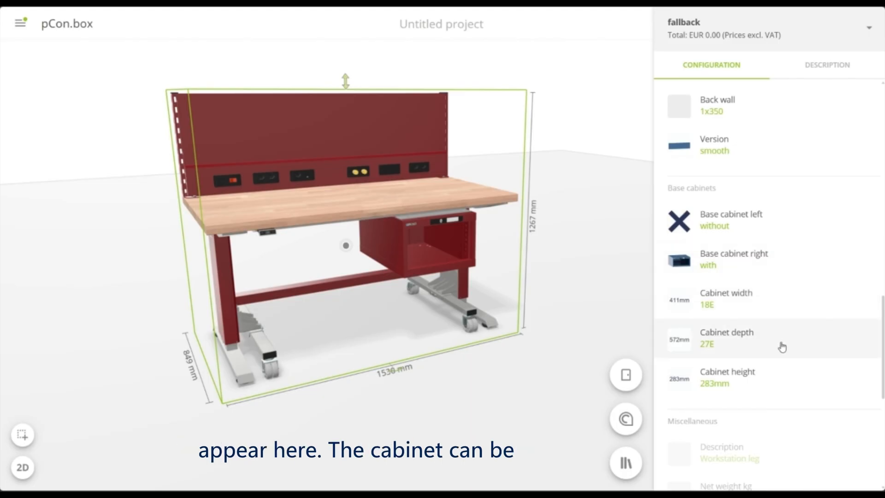
{"action": "left_click", "coordinate": [762, 379]}
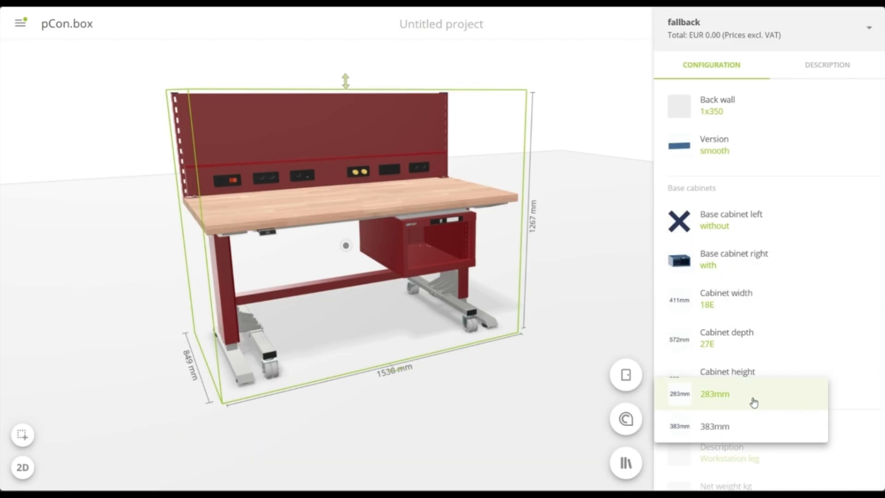
{"action": "left_click", "coordinate": [742, 431]}
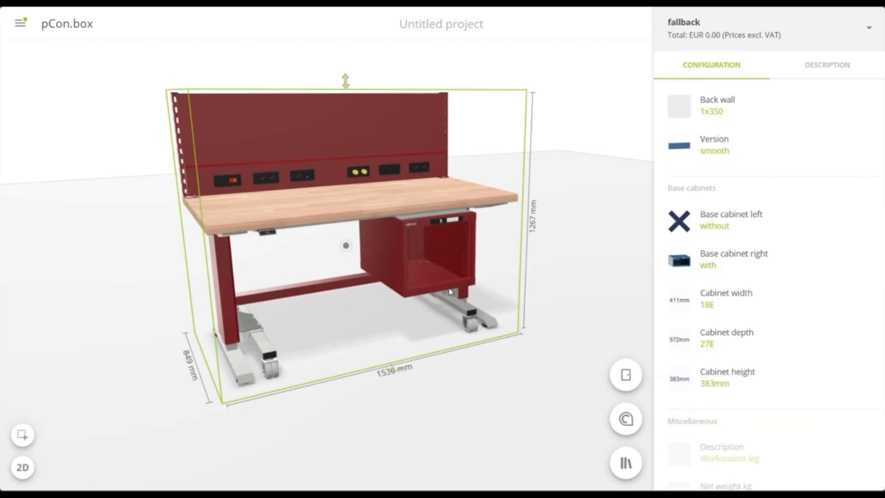
Select the right base cabinet and set its front colour to Light grey RAL 7035
{"action": "left_click", "coordinate": [435, 271]}
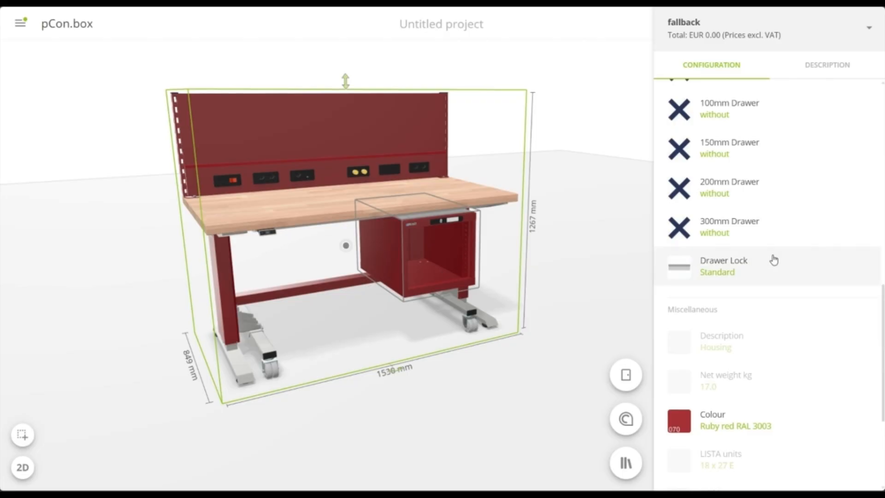
{"action": "scroll", "coordinate": [797, 265], "scroll_direction": "up", "scroll_amount": 4}
{"action": "scroll", "coordinate": [797, 265], "scroll_direction": "up", "scroll_amount": 6}
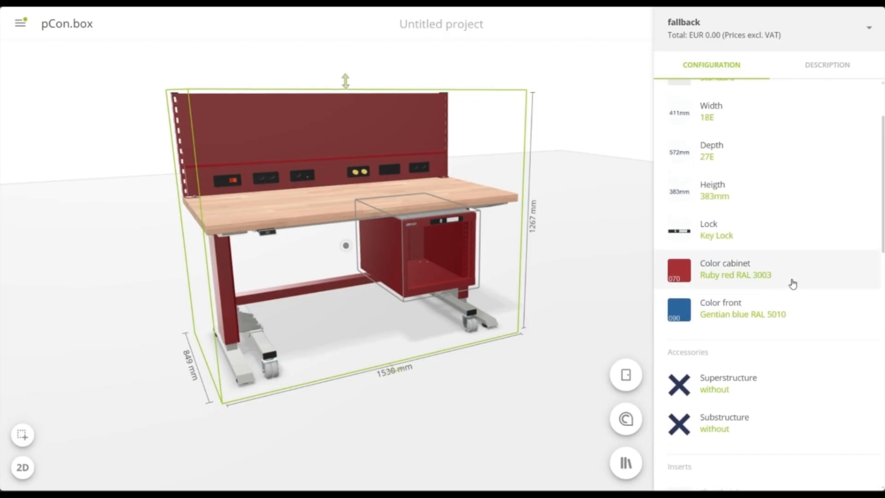
{"action": "left_click", "coordinate": [779, 325]}
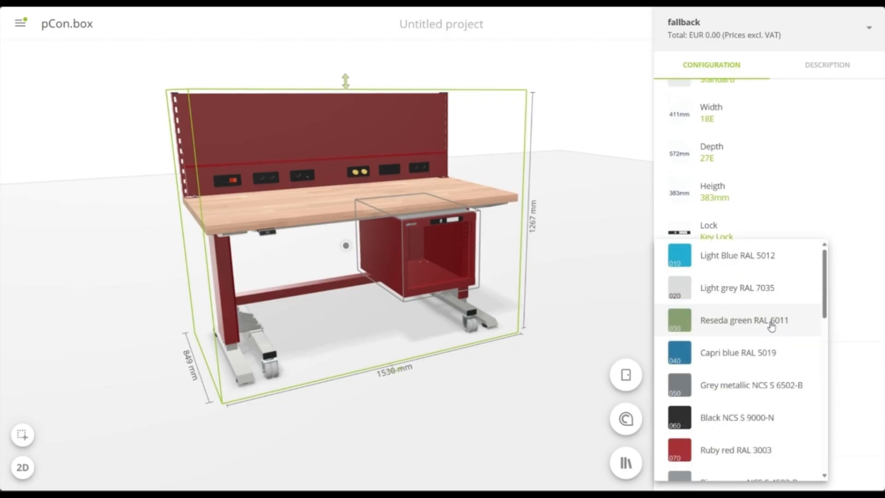
{"action": "left_click", "coordinate": [753, 291]}
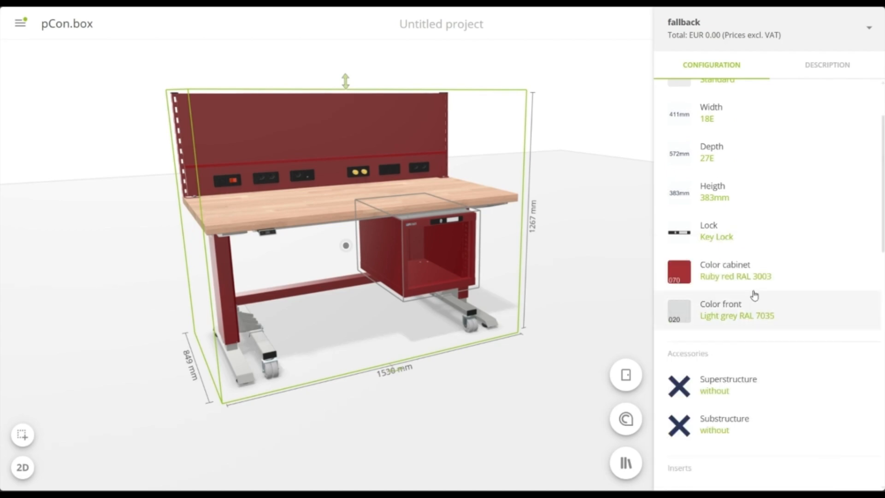
Fit the base cabinet with two 50mm drawers and two 100mm drawers, and deselect the workstation
{"action": "scroll", "coordinate": [754, 295], "scroll_direction": "down", "scroll_amount": 5}
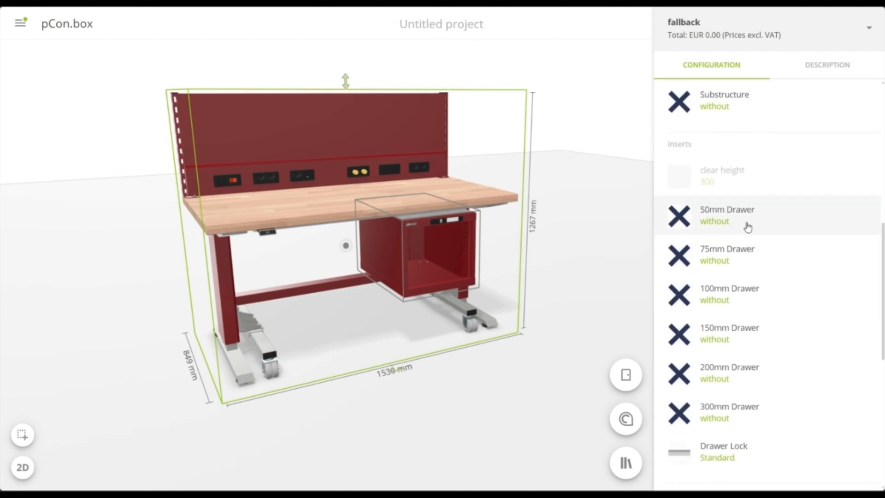
{"action": "left_click", "coordinate": [746, 227]}
{"action": "left_click", "coordinate": [735, 297]}
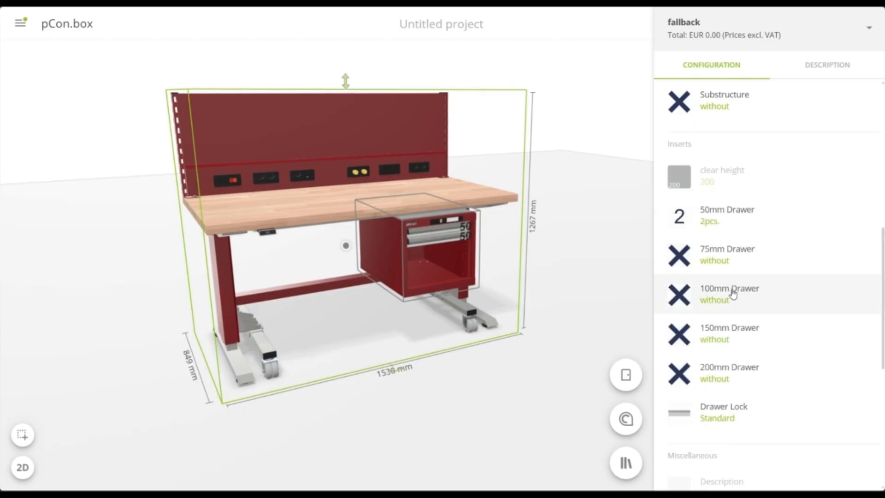
{"action": "left_click", "coordinate": [733, 297]}
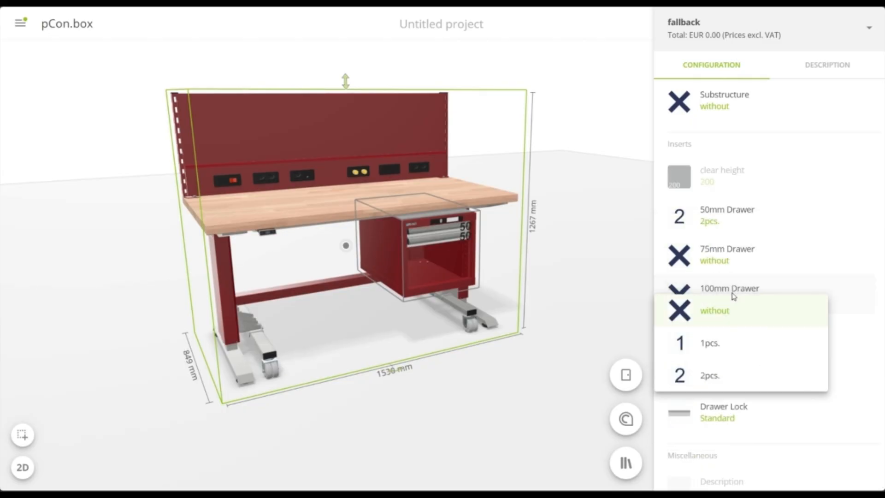
{"action": "left_click", "coordinate": [745, 375]}
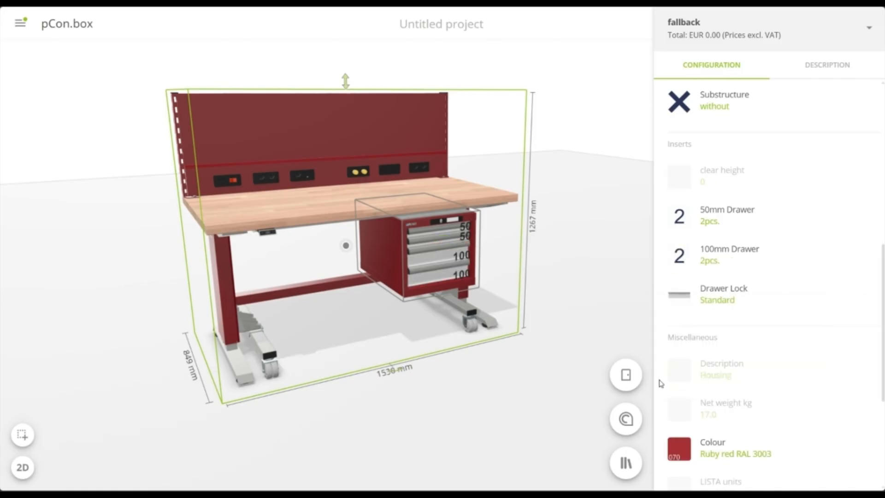
{"action": "left_click", "coordinate": [512, 390]}
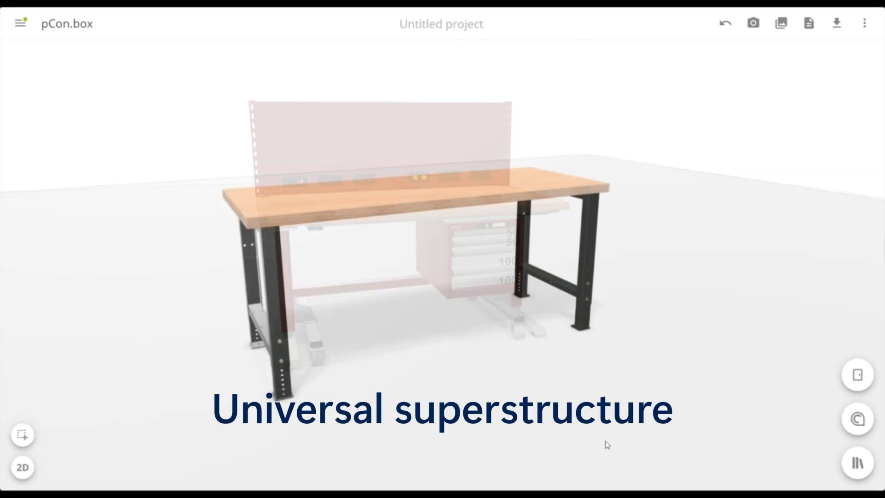
Insert the Universal superstructure perforated backwall from the catalogue's workbenches and workstation systems into the scene with the black-legged workbench
{"action": "left_click", "coordinate": [858, 463]}
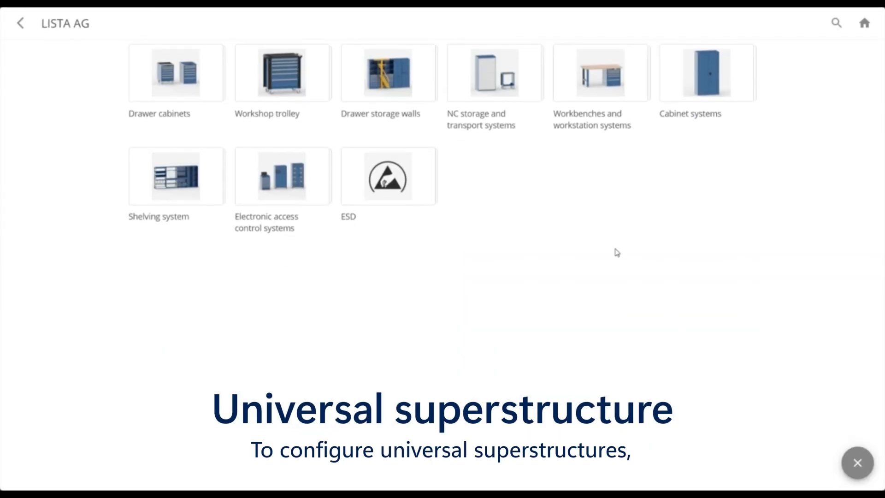
{"action": "left_click", "coordinate": [584, 81]}
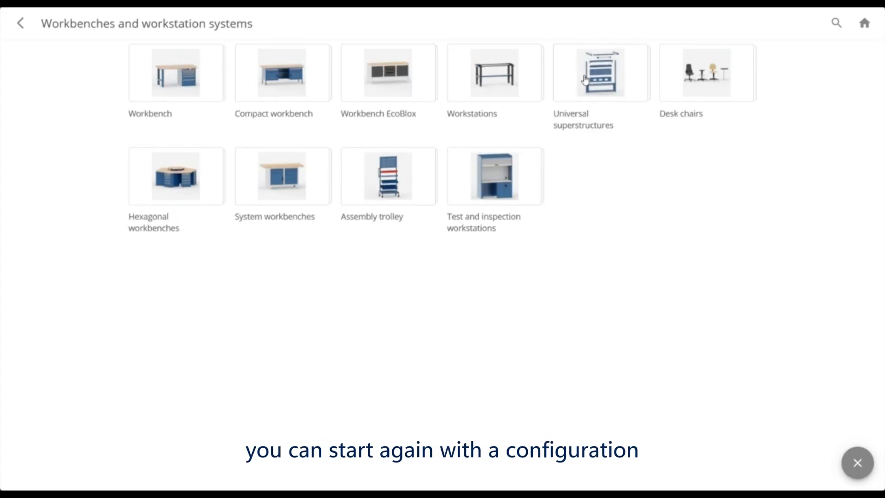
{"action": "left_click", "coordinate": [584, 80]}
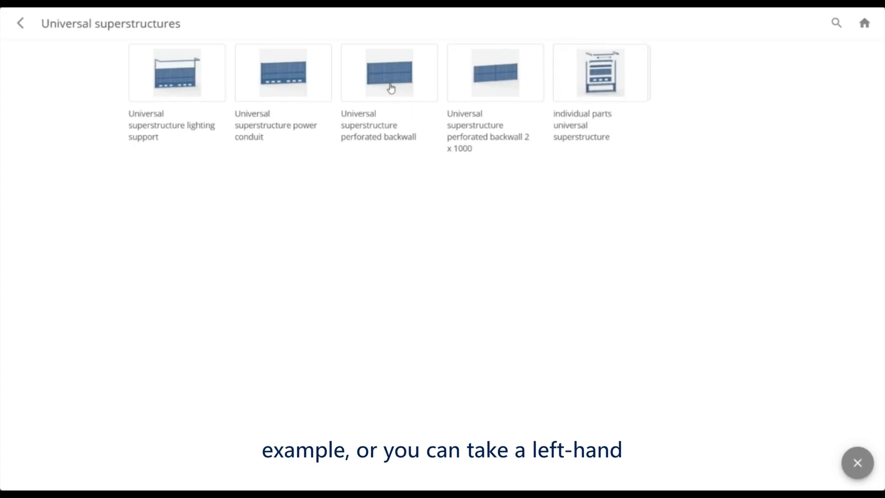
{"action": "left_click", "coordinate": [391, 88]}
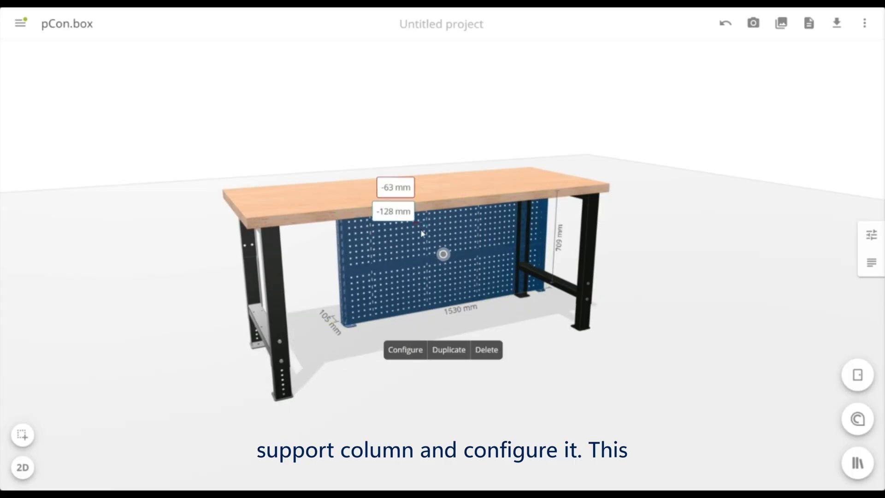
Raise the perforated backwall onto the workbench top and align it with the worktop's rear edge and left end
{"action": "left_click_drag", "start_coordinate": [421, 230], "coordinate": [416, 259]}
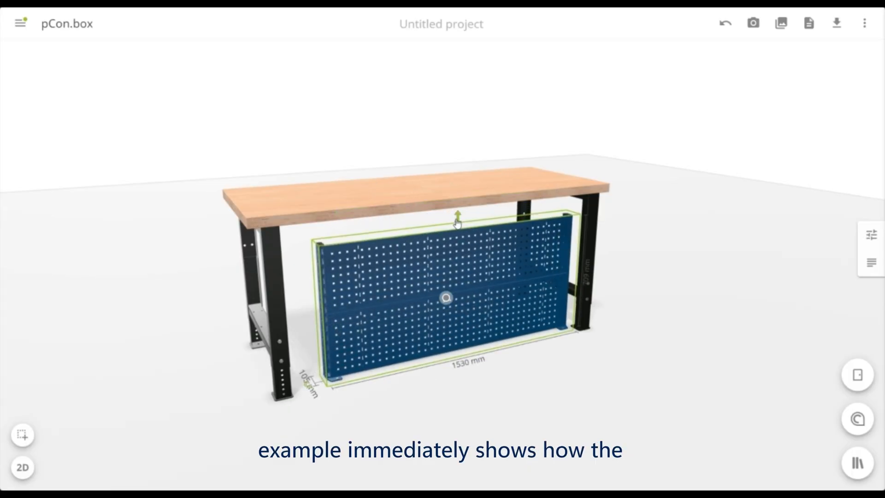
{"action": "left_click_drag", "start_coordinate": [458, 221], "coordinate": [450, 53]}
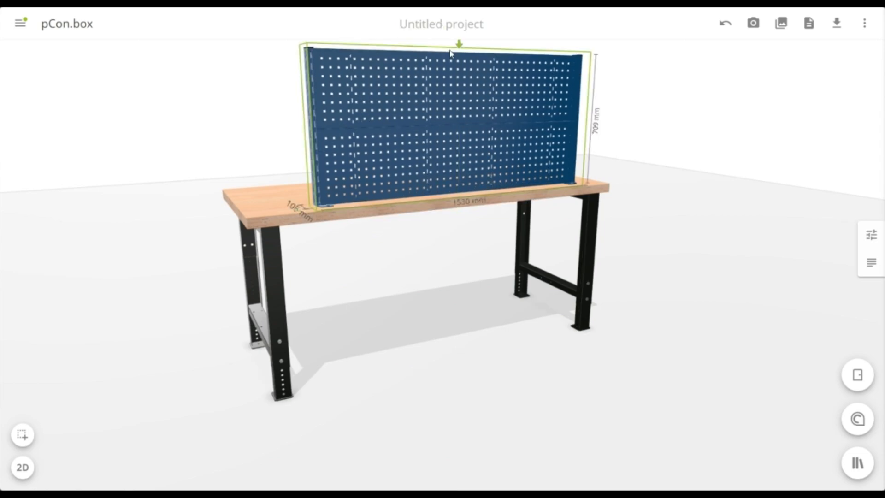
{"action": "left_click_drag", "start_coordinate": [419, 284], "coordinate": [594, 314]}
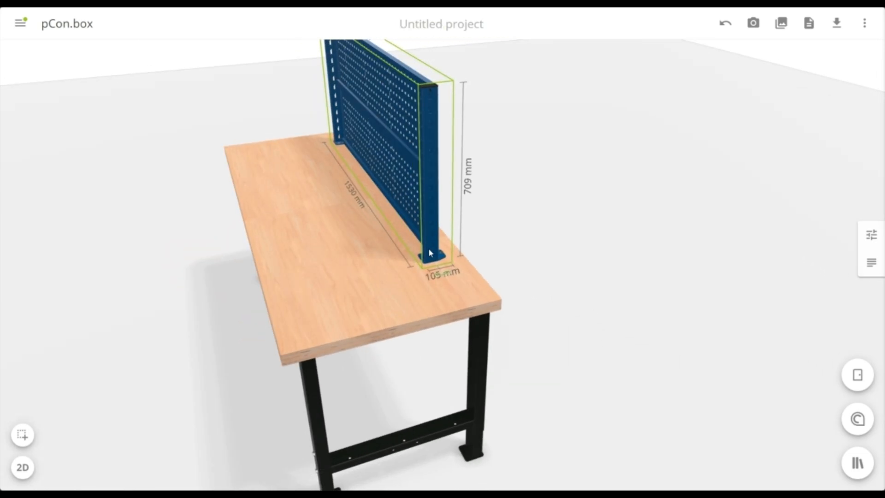
{"action": "left_click_drag", "start_coordinate": [428, 252], "coordinate": [293, 338]}
{"action": "left_click_drag", "start_coordinate": [458, 293], "coordinate": [286, 270]}
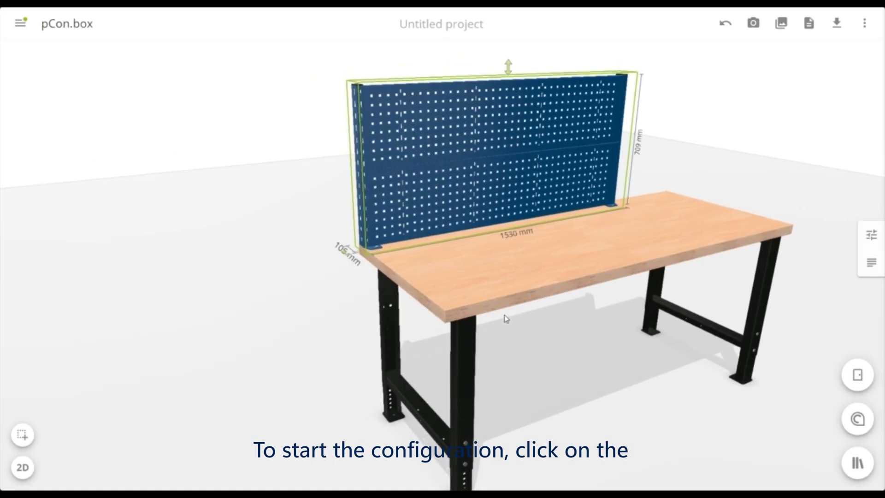
{"action": "right_click_drag", "start_coordinate": [504, 315], "coordinate": [421, 291]}
{"action": "scroll", "coordinate": [377, 199], "scroll_direction": "down", "scroll_amount": 2}
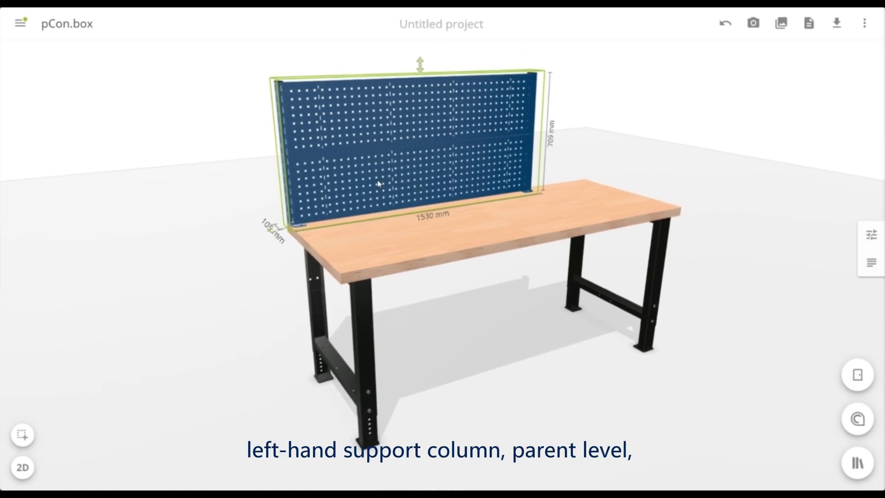
Open the superstructure's left support pillar for configuration, keep the type Support pillar on workbench top, and set the height to 1050mm
{"action": "left_click", "coordinate": [271, 274]}
{"action": "left_click", "coordinate": [288, 211]}
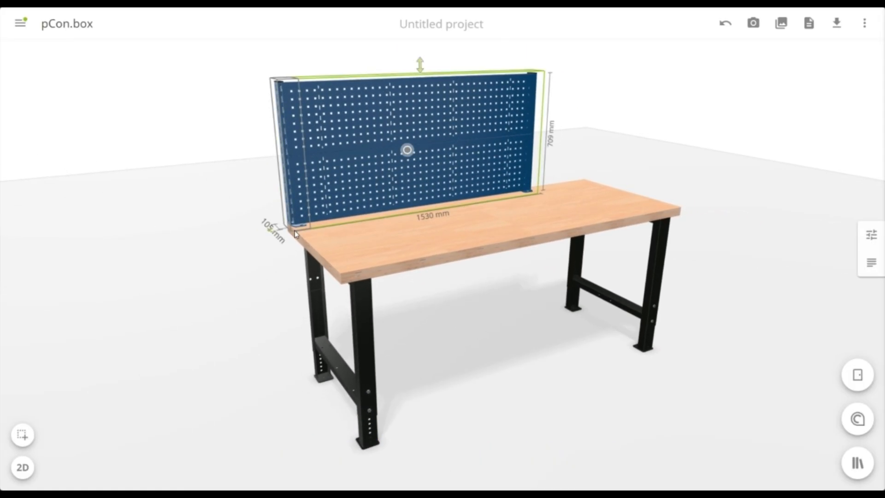
{"action": "left_click", "coordinate": [435, 261]}
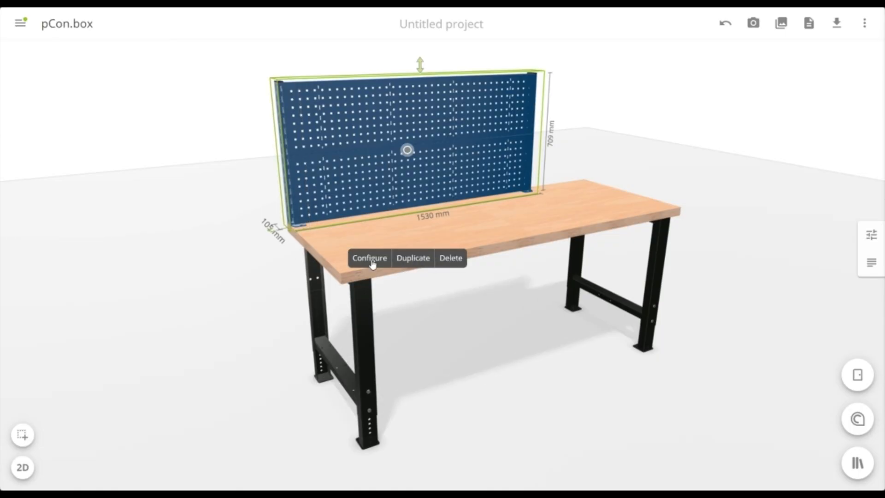
{"action": "left_click", "coordinate": [370, 259]}
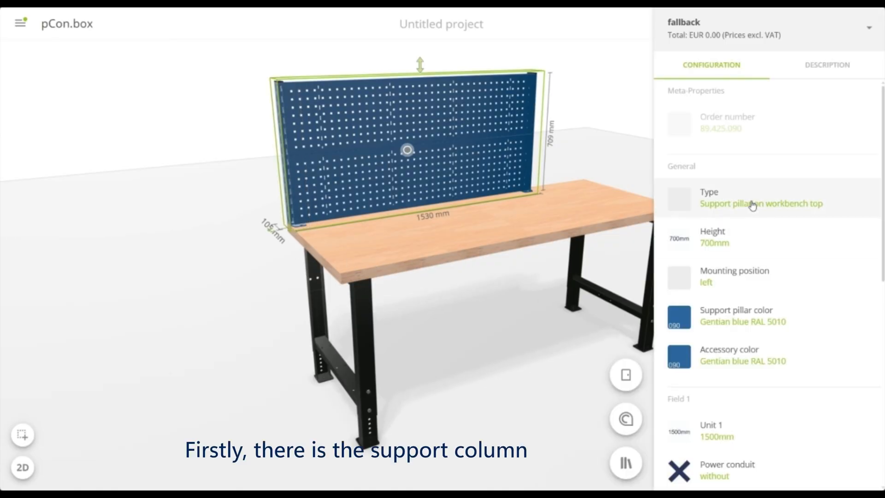
{"action": "left_click", "coordinate": [796, 209]}
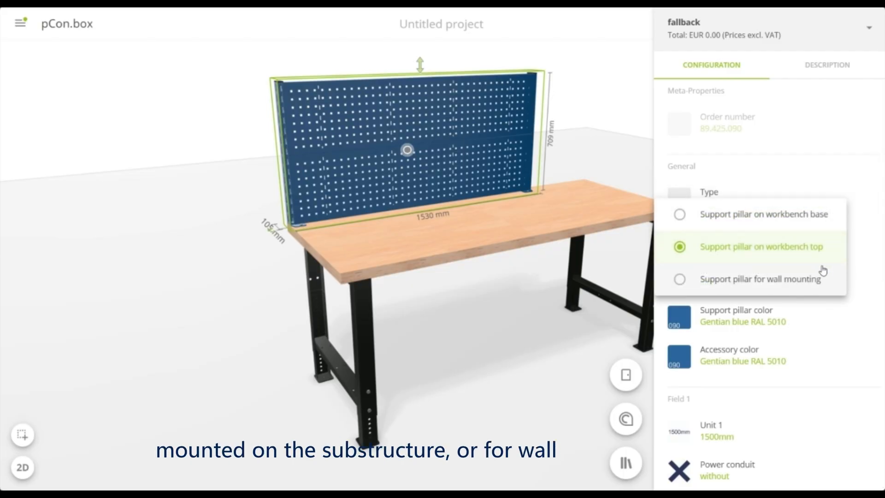
{"action": "left_click", "coordinate": [859, 239]}
{"action": "left_click", "coordinate": [776, 234]}
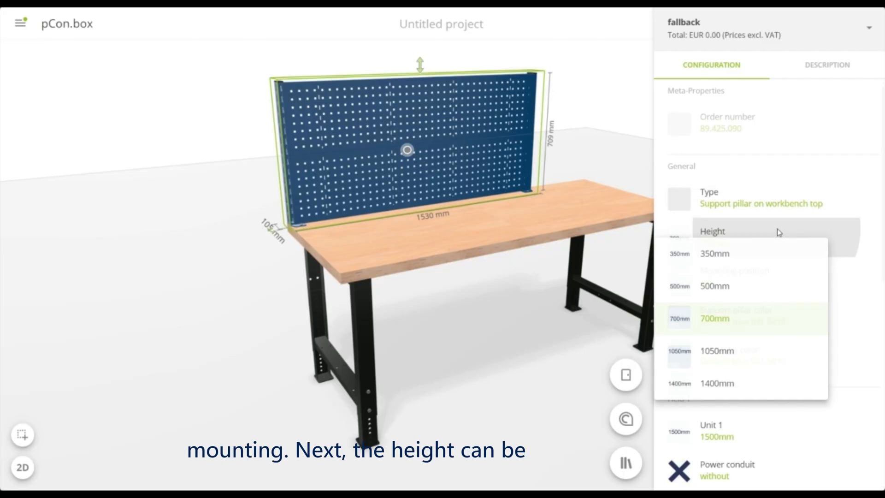
{"action": "left_click", "coordinate": [717, 351]}
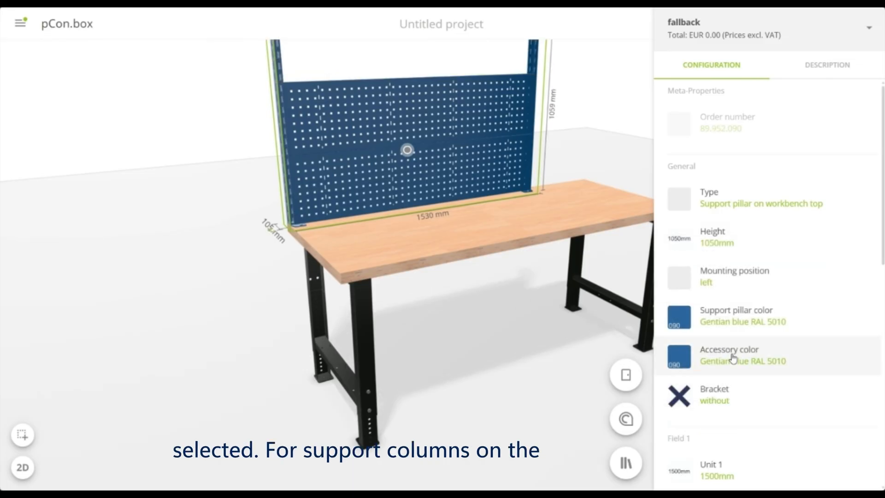
Set the superstructure's support pillar color to Light gray RAL 7035
{"action": "right_click_drag", "start_coordinate": [517, 276], "coordinate": [467, 305]}
{"action": "scroll", "coordinate": [464, 299], "scroll_direction": "down", "scroll_amount": 3}
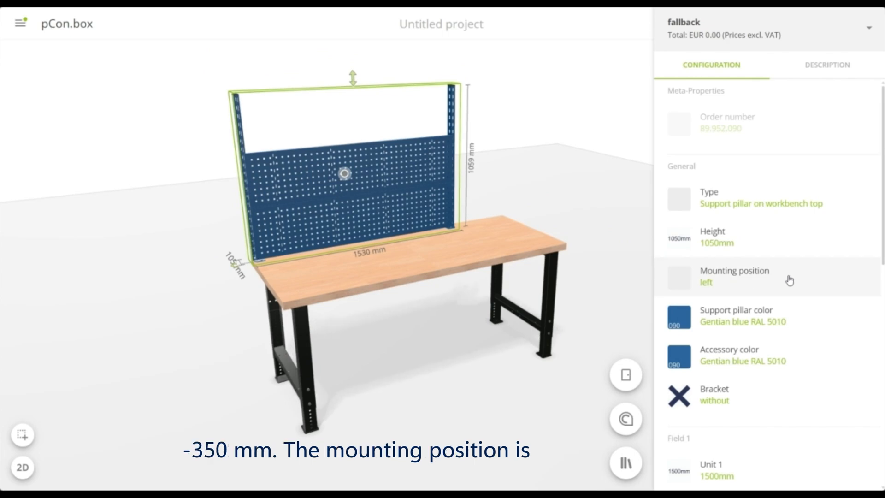
{"action": "left_click", "coordinate": [811, 312]}
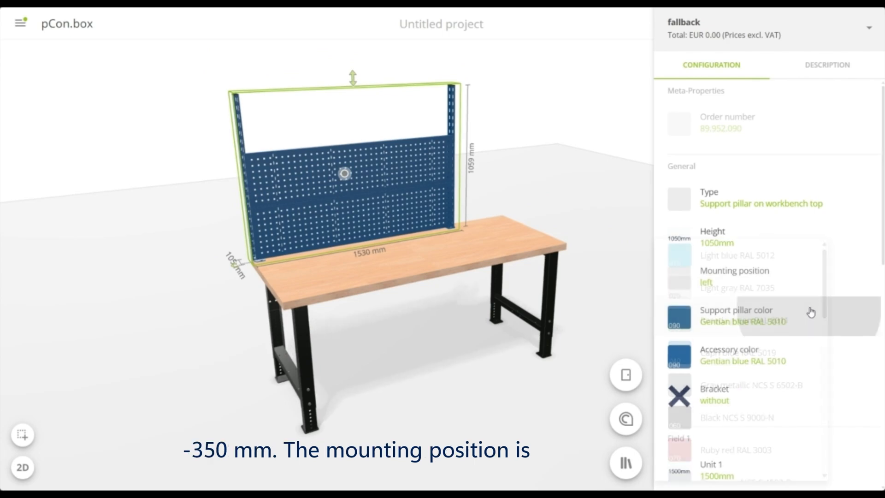
{"action": "left_click", "coordinate": [758, 297]}
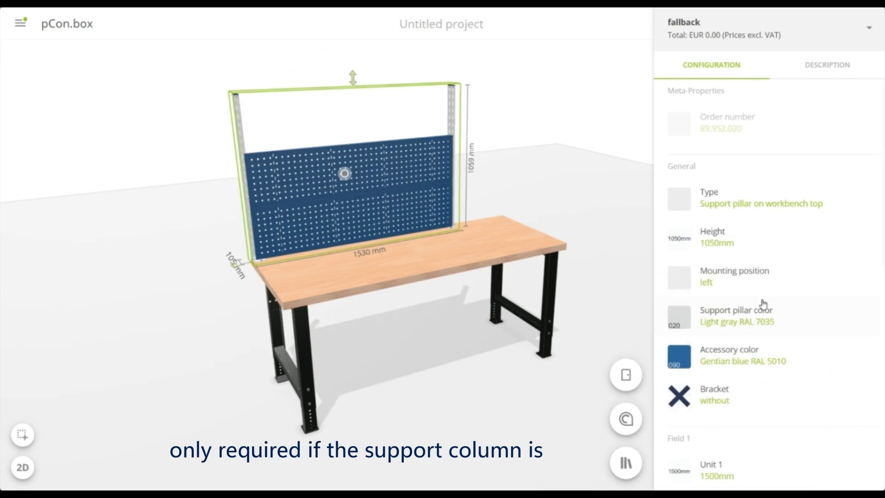
Set the superstructure's accessory color to Orange RAL 2004
{"action": "left_click", "coordinate": [777, 363]}
{"action": "scroll", "coordinate": [776, 364], "scroll_direction": "down", "scroll_amount": 7}
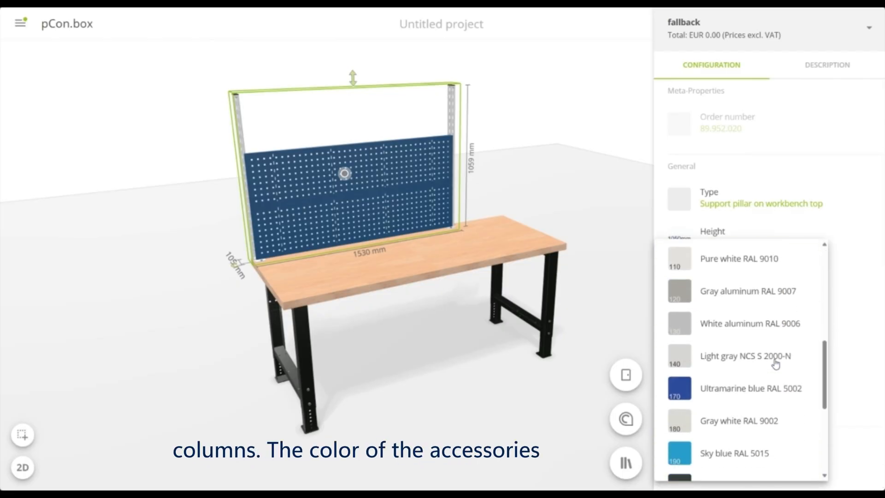
{"action": "scroll", "coordinate": [776, 364], "scroll_direction": "down", "scroll_amount": 5}
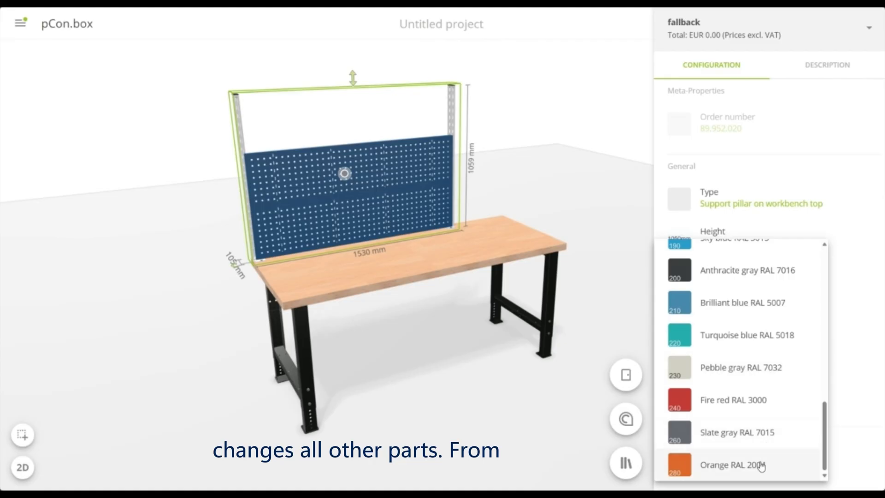
{"action": "left_click", "coordinate": [761, 465]}
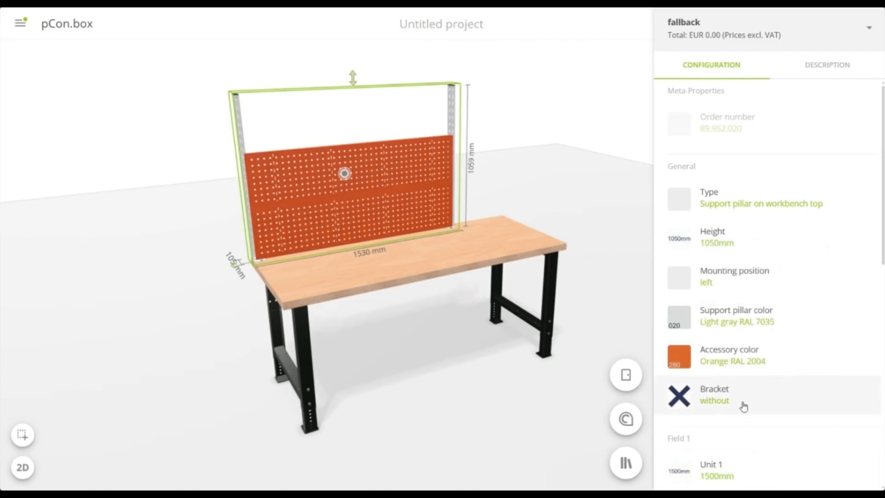
Add a bracket to the left support pillar and set the width of Unit 1 in Field 1 to 1000mm
{"action": "left_click", "coordinate": [830, 396]}
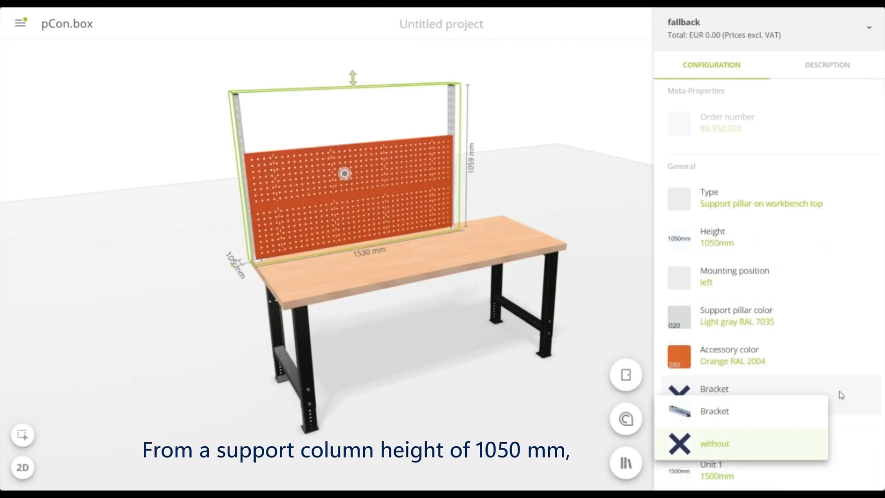
{"action": "left_click", "coordinate": [777, 414]}
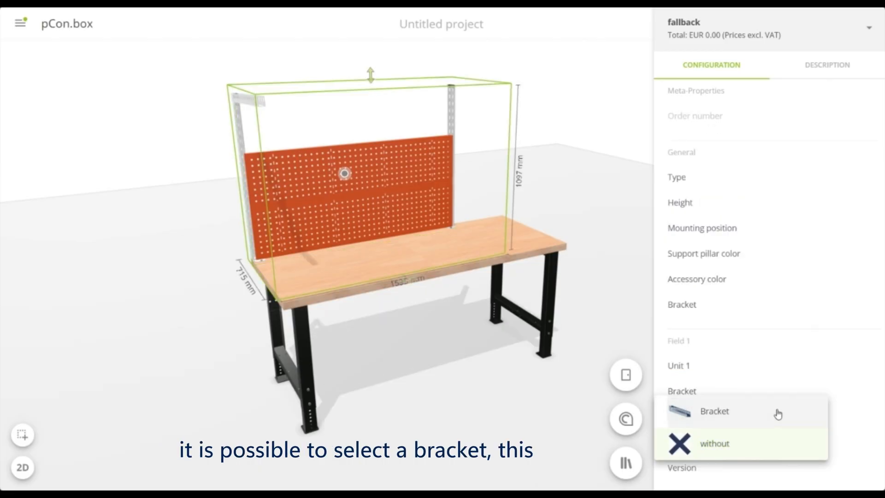
{"action": "scroll", "coordinate": [762, 404], "scroll_direction": "down", "scroll_amount": 6}
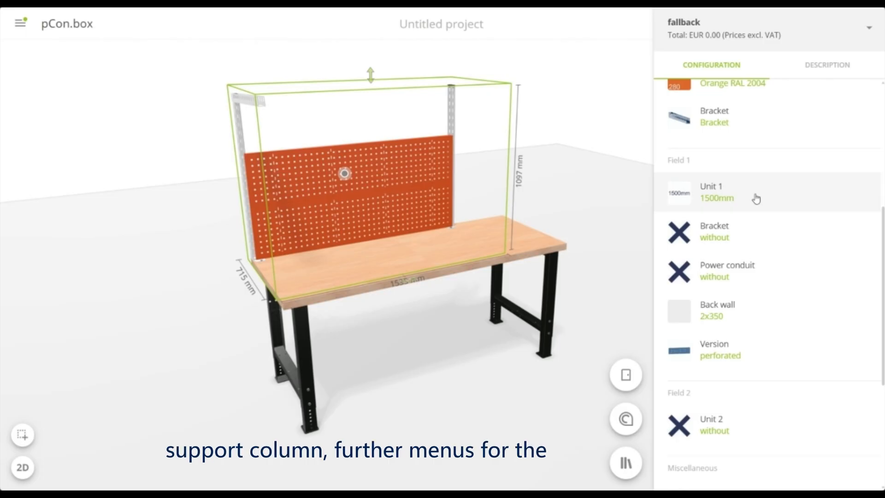
{"action": "left_click", "coordinate": [754, 205]}
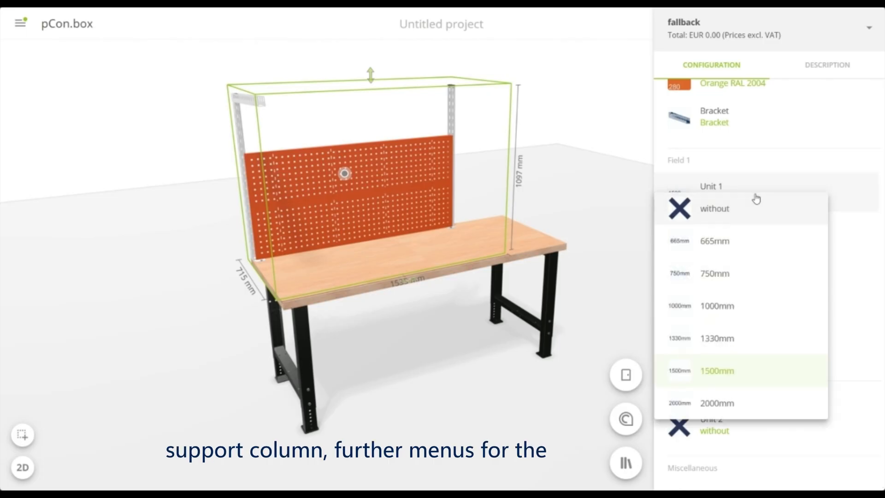
{"action": "left_click", "coordinate": [721, 308]}
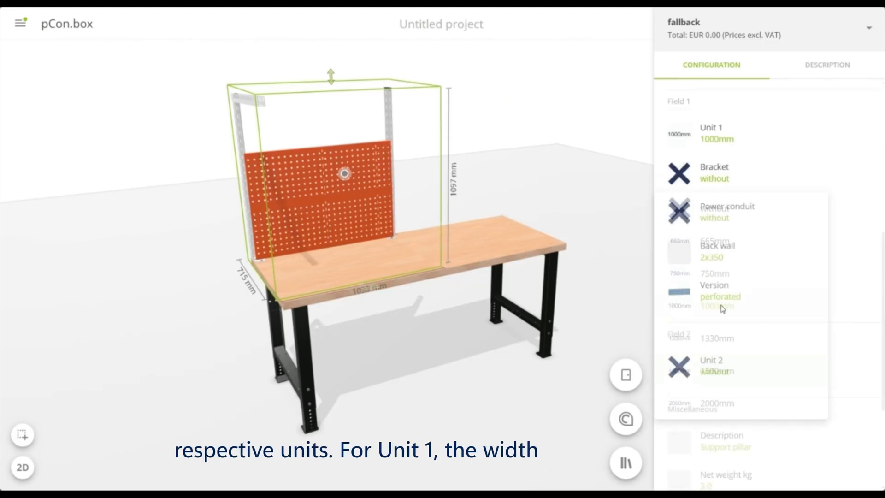
Add a bracket and the power conduit type Power conduit power modules/elements to Field 1 of the superstructure
{"action": "left_click", "coordinate": [706, 174]}
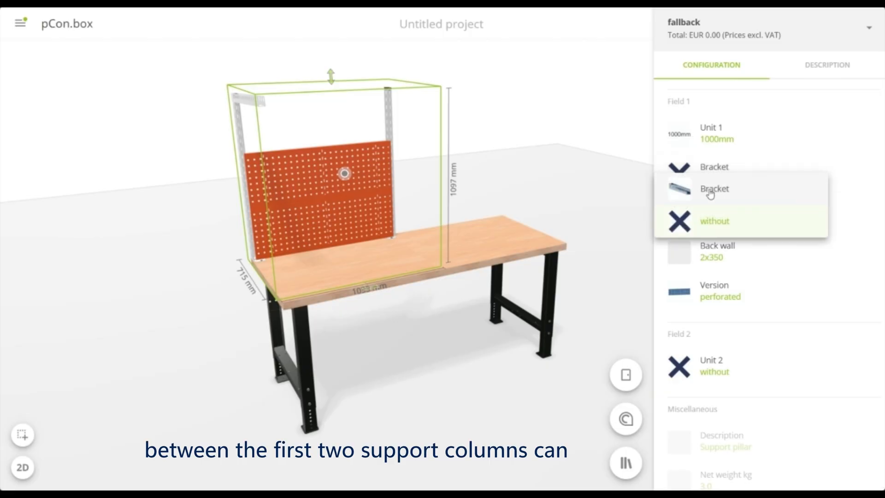
{"action": "left_click", "coordinate": [710, 194]}
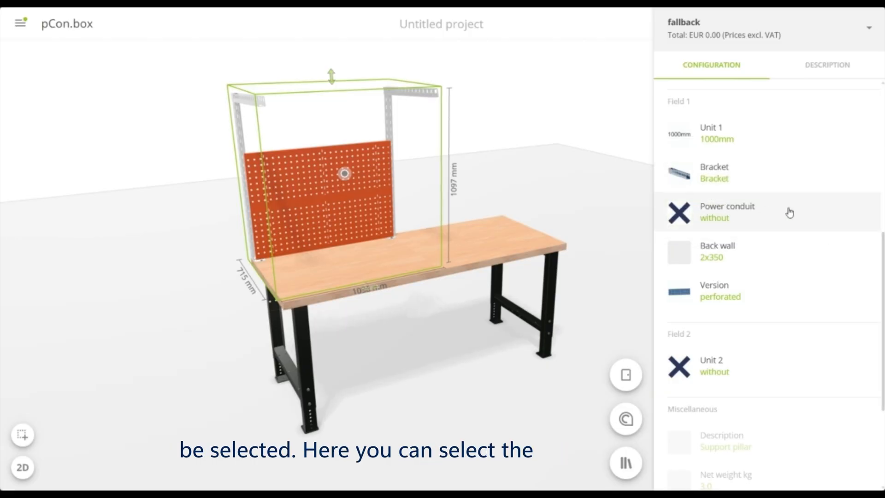
{"action": "left_click", "coordinate": [789, 212]}
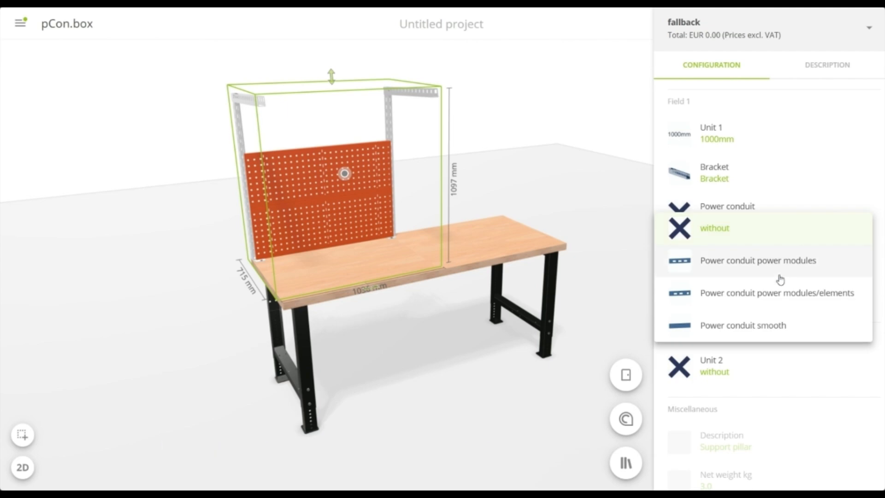
{"action": "left_click", "coordinate": [779, 294]}
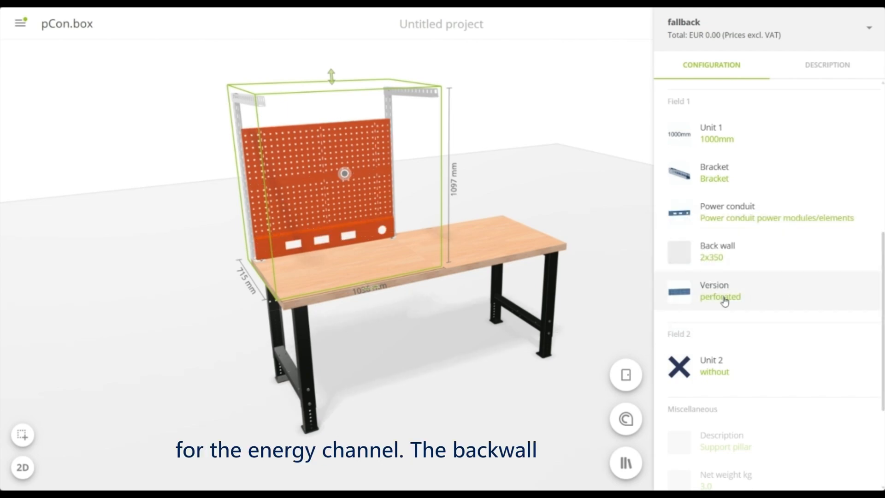
Set the back wall in Field 1 to 1x350,1x500
{"action": "left_click", "coordinate": [722, 259]}
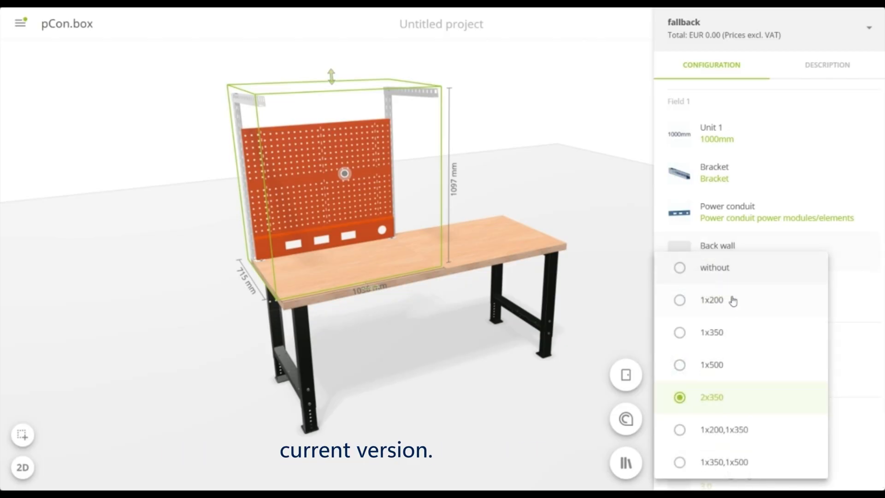
{"action": "left_click", "coordinate": [738, 463]}
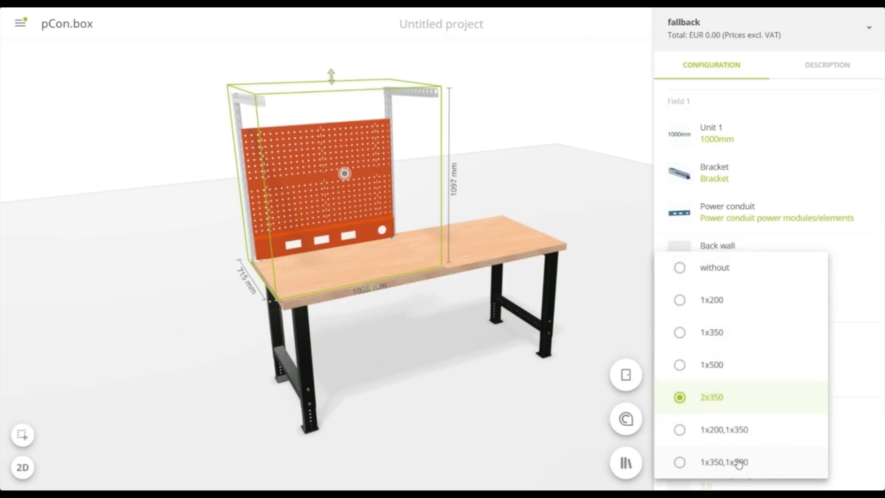
Add Unit 2 in Field 2 with a width of 1000mm and give it a bracket
{"action": "scroll", "coordinate": [746, 281], "scroll_direction": "down", "scroll_amount": 1}
{"action": "scroll", "coordinate": [746, 275], "scroll_direction": "down", "scroll_amount": 3}
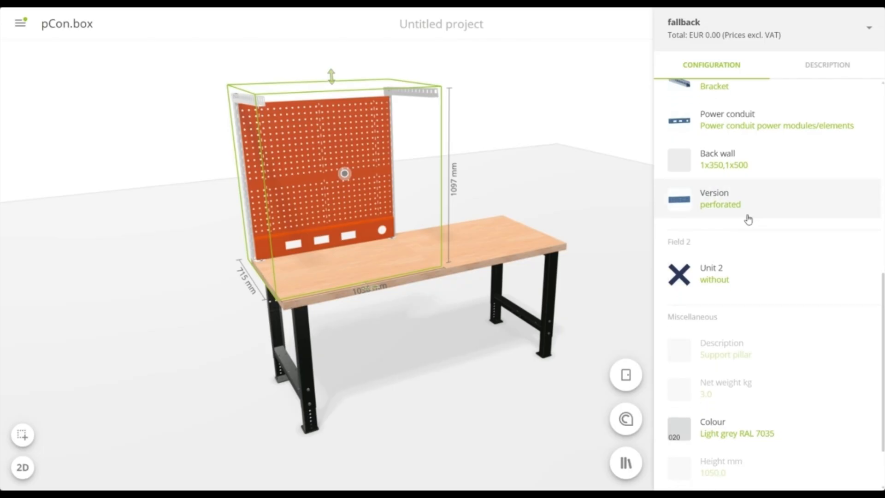
{"action": "left_click", "coordinate": [746, 227]}
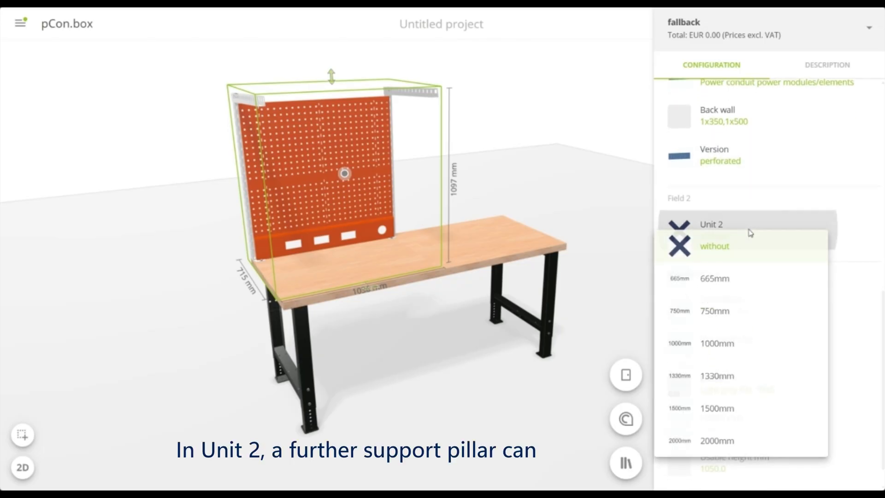
{"action": "left_click", "coordinate": [737, 350]}
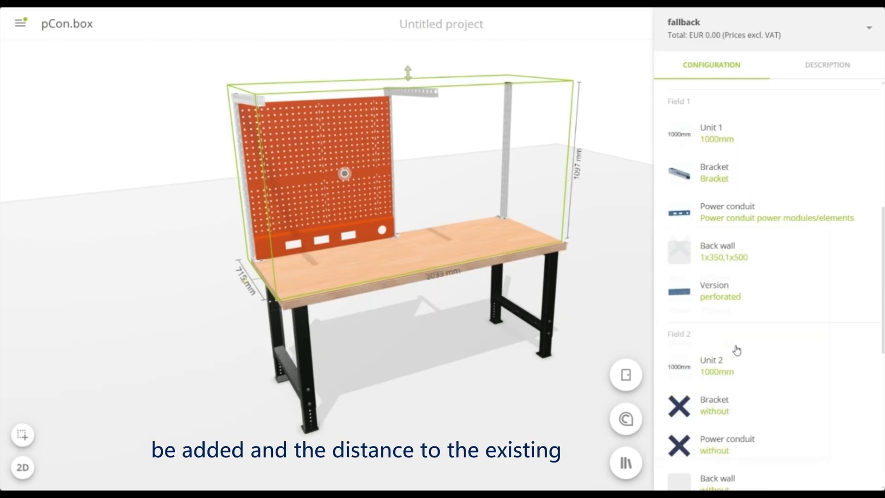
{"action": "scroll", "coordinate": [740, 330], "scroll_direction": "down", "scroll_amount": 2}
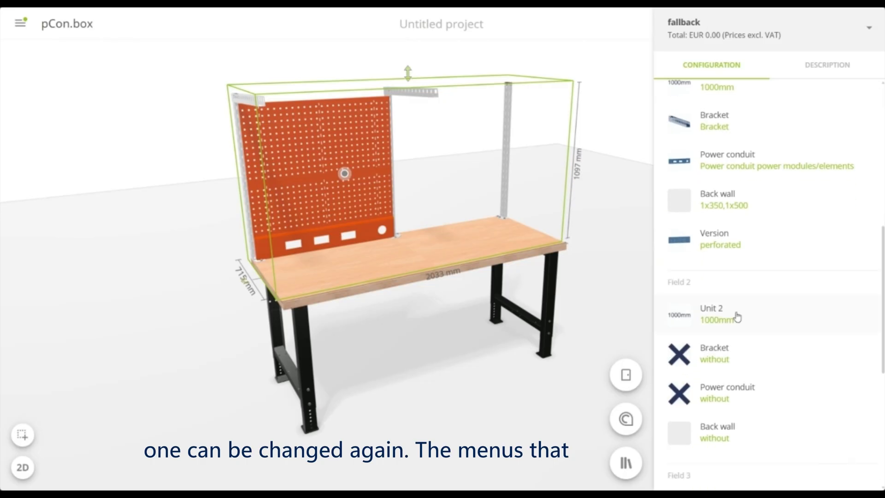
{"action": "left_click", "coordinate": [736, 341]}
{"action": "left_click", "coordinate": [735, 347]}
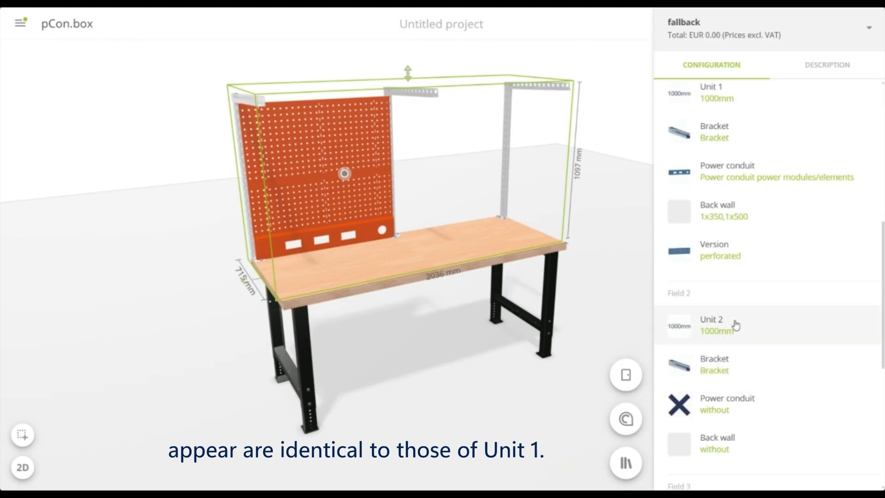
Fit Field 2 with Power conduit smooth and a 1x350,1x500 back wall
{"action": "scroll", "coordinate": [739, 341], "scroll_direction": "down", "scroll_amount": 2}
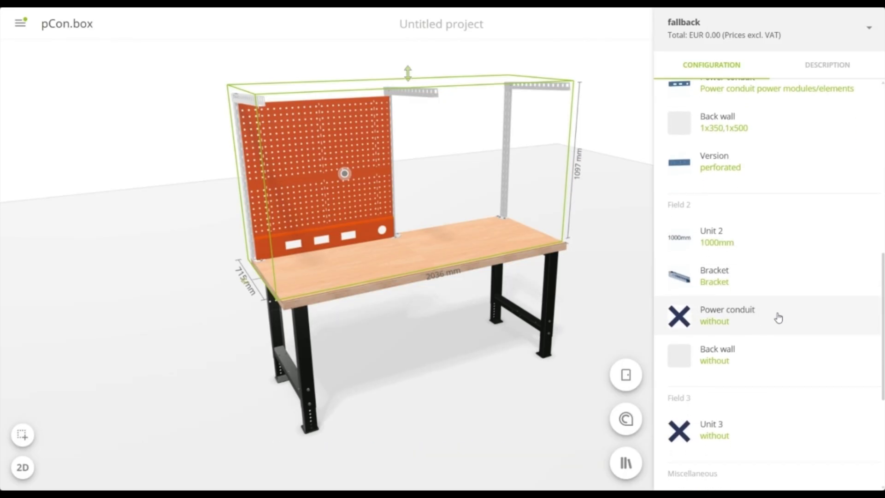
{"action": "left_click", "coordinate": [776, 317]}
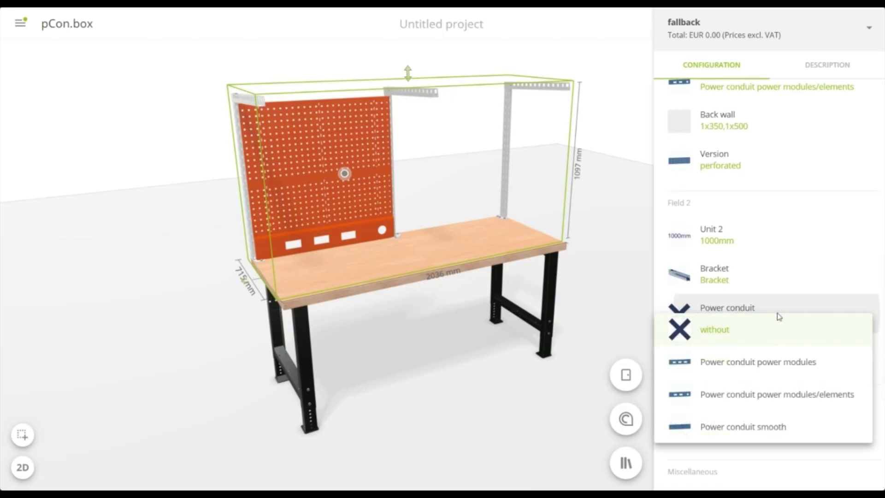
{"action": "left_click", "coordinate": [755, 427]}
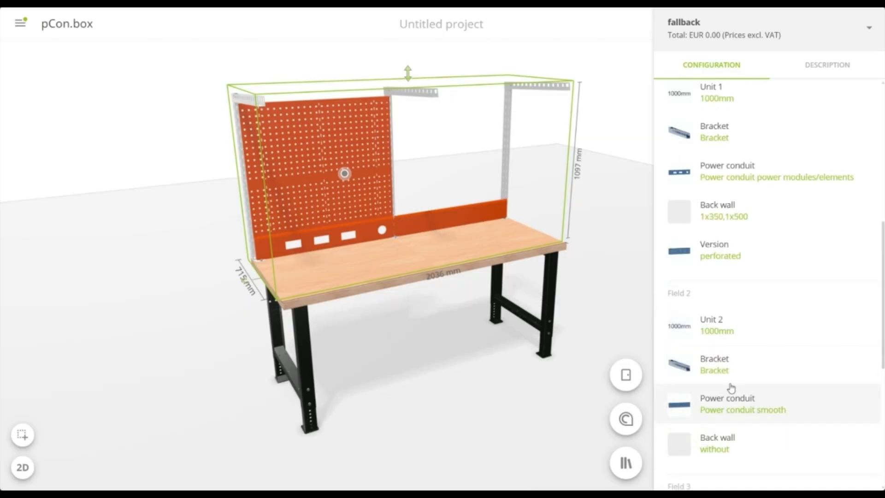
{"action": "scroll", "coordinate": [740, 373], "scroll_direction": "down", "scroll_amount": 1}
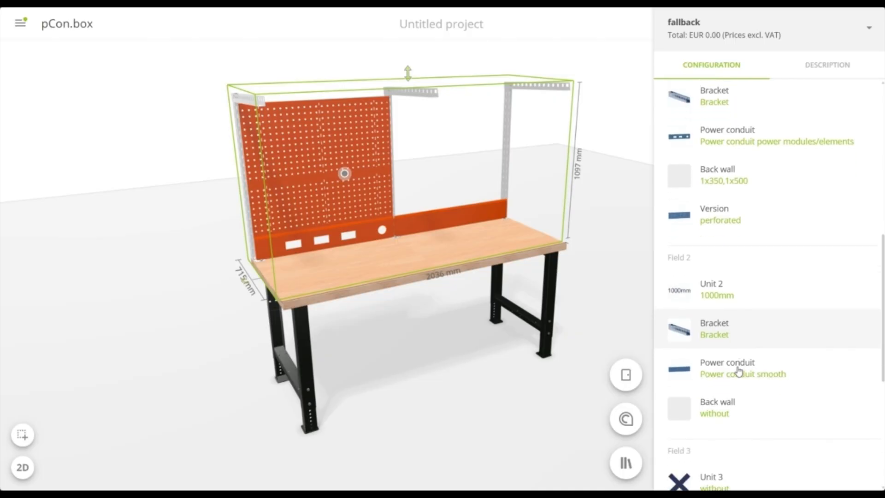
{"action": "left_click", "coordinate": [744, 397]}
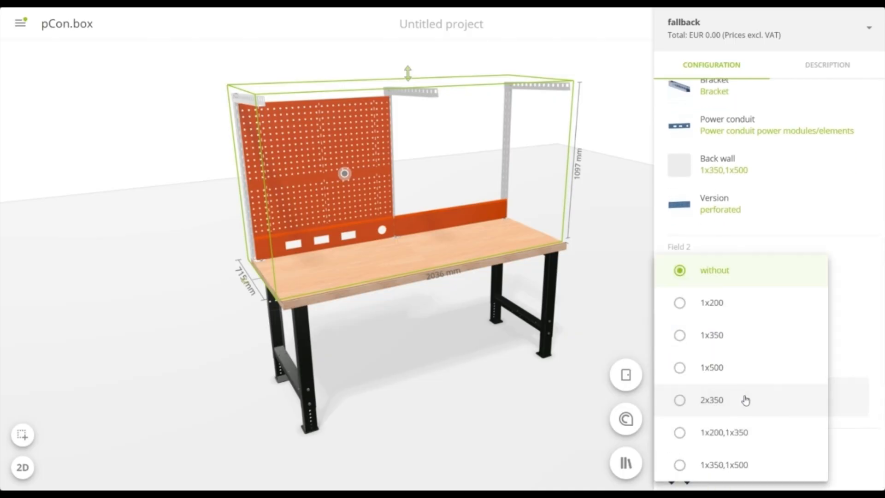
{"action": "left_click", "coordinate": [737, 466]}
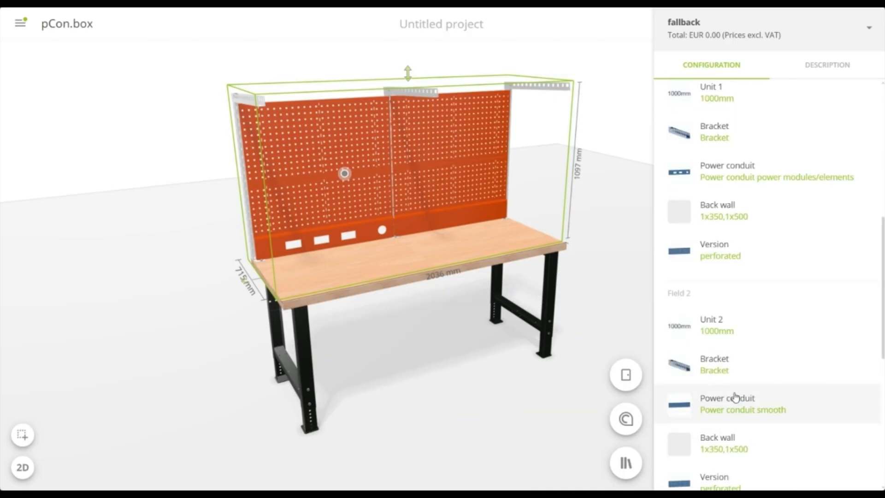
Change the version of the Field 2 back wall to smooth
{"action": "scroll", "coordinate": [735, 373], "scroll_direction": "down", "scroll_amount": 1}
{"action": "scroll", "coordinate": [734, 366], "scroll_direction": "down", "scroll_amount": 3}
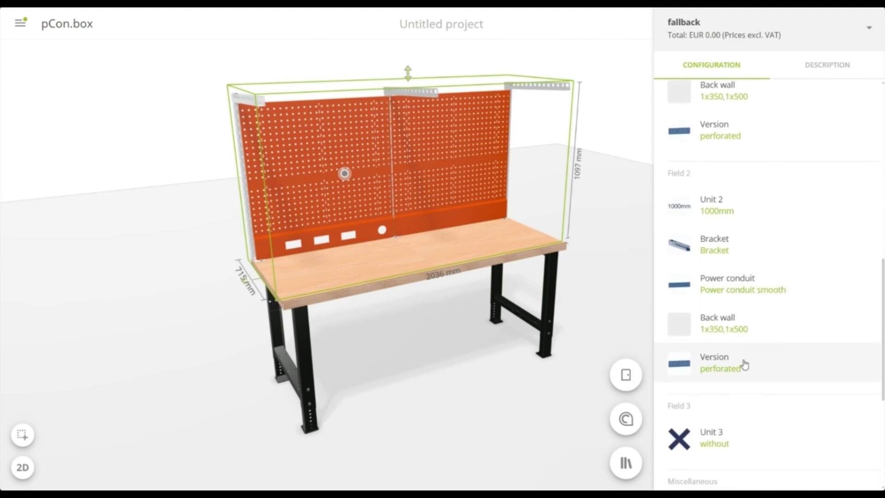
{"action": "left_click", "coordinate": [763, 354]}
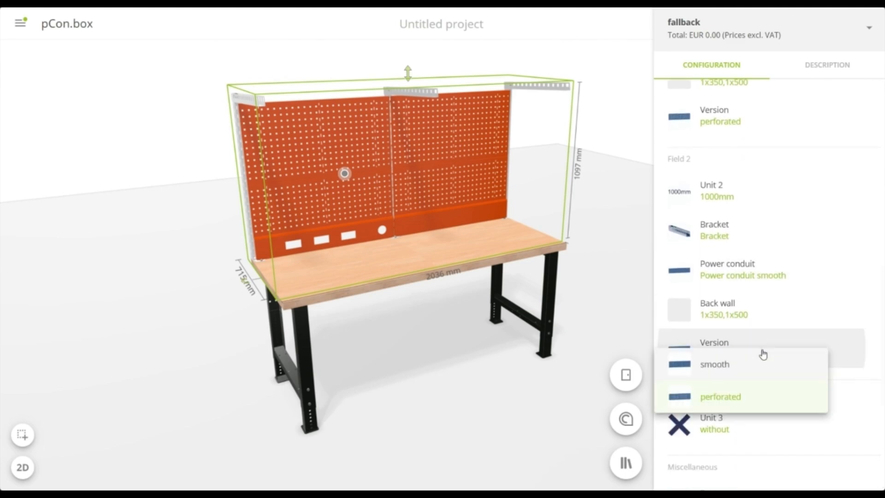
{"action": "left_click", "coordinate": [746, 368]}
Select the Field 1 power conduit with the cut-outs for configuration and set its country to D
{"action": "left_click_drag", "start_coordinate": [455, 351], "coordinate": [482, 336]}
{"action": "scroll", "coordinate": [313, 259], "scroll_direction": "up", "scroll_amount": 3}
{"action": "scroll", "coordinate": [311, 258], "scroll_direction": "up", "scroll_amount": 5}
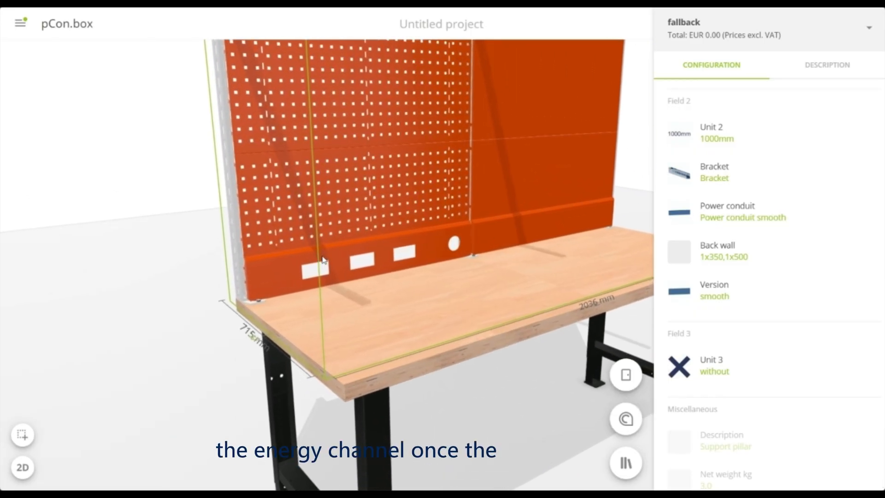
{"action": "left_click", "coordinate": [341, 254]}
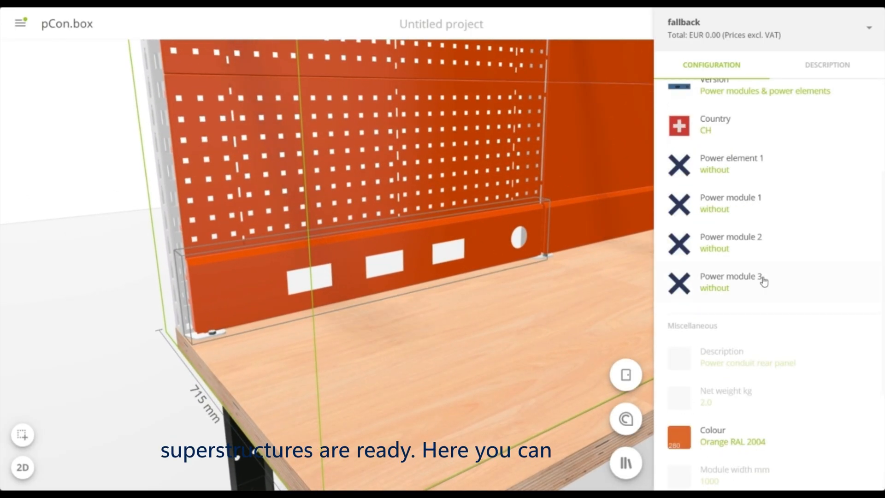
{"action": "scroll", "coordinate": [783, 287], "scroll_direction": "up", "scroll_amount": 4}
{"action": "left_click", "coordinate": [788, 291]}
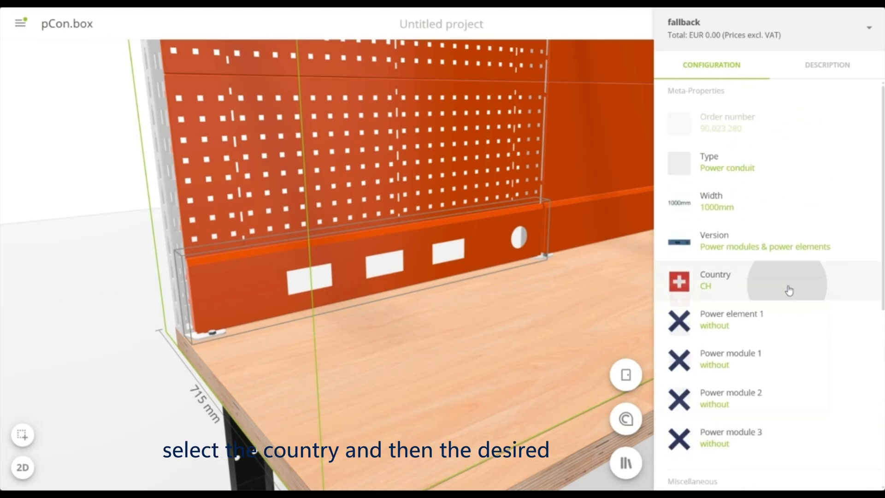
{"action": "left_click", "coordinate": [769, 332]}
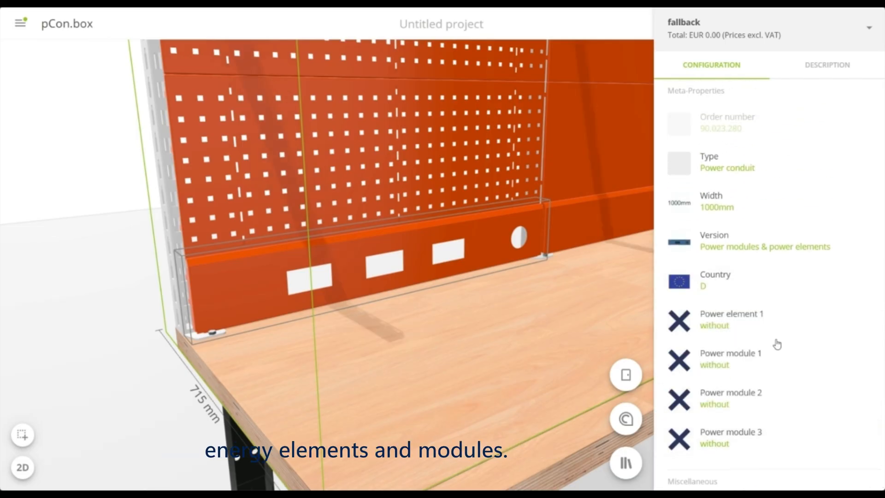
Set the conduit's Power element 1 to Compressed air and Power module 1 to Switch and socket
{"action": "left_click", "coordinate": [834, 322]}
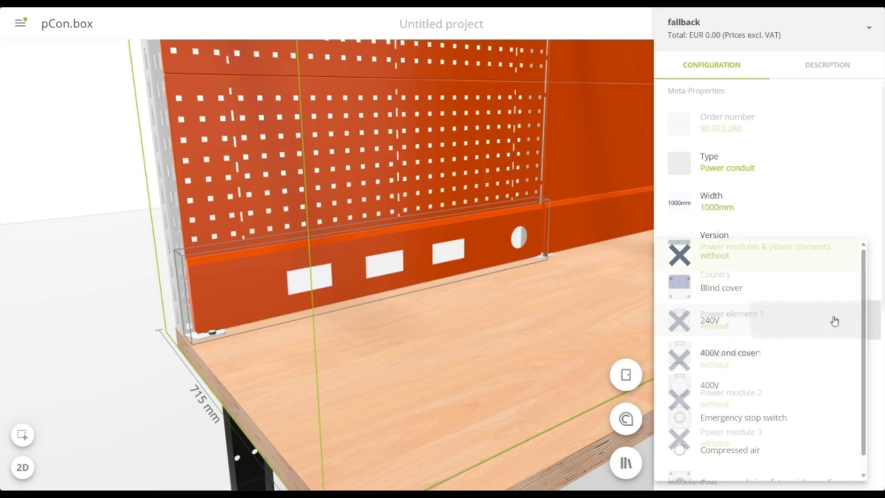
{"action": "scroll", "coordinate": [777, 331], "scroll_direction": "down", "scroll_amount": 1}
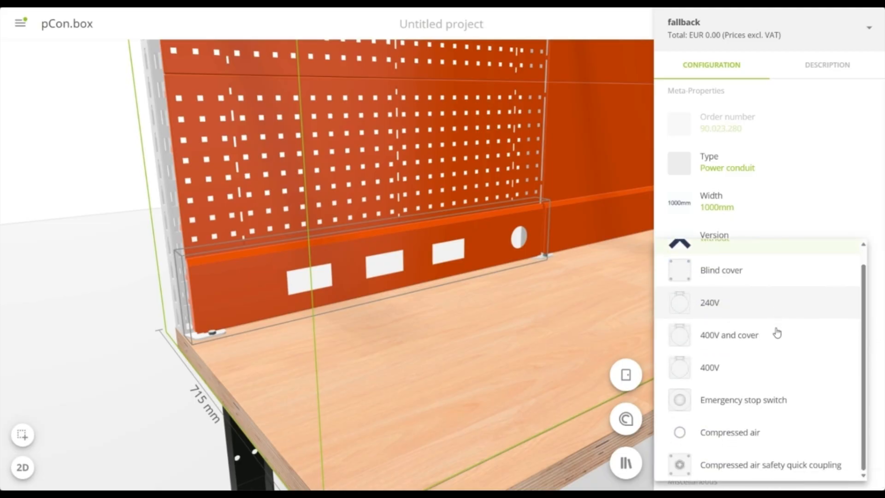
{"action": "left_click", "coordinate": [757, 429]}
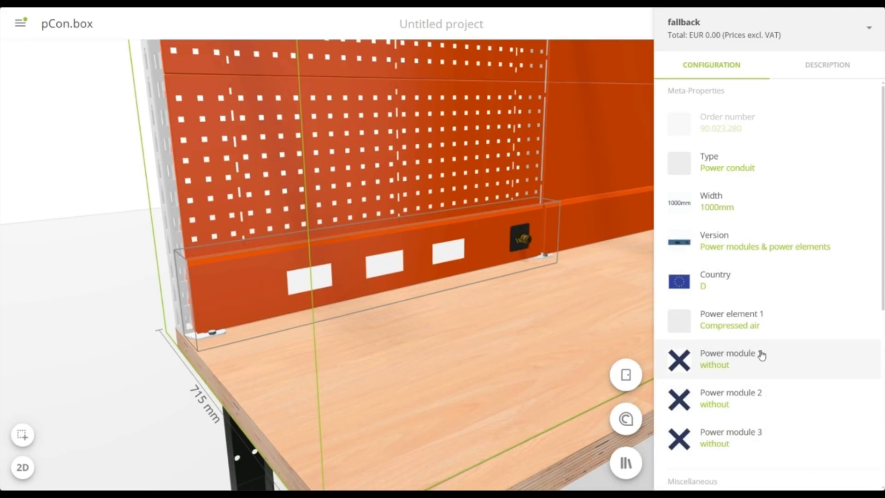
{"action": "left_click", "coordinate": [772, 356]}
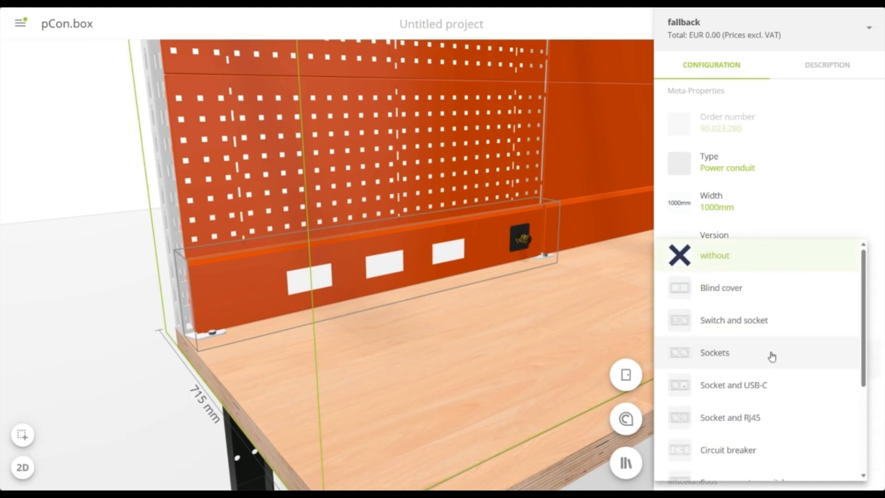
{"action": "left_click", "coordinate": [767, 328]}
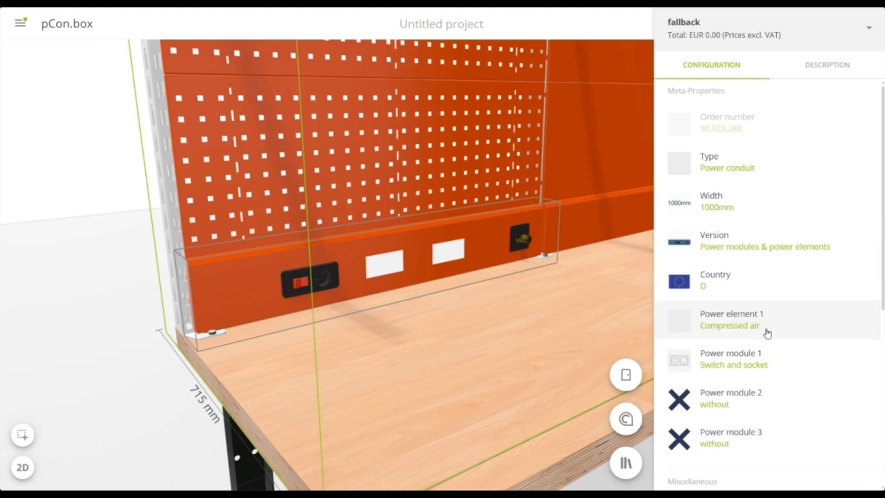
Set the conduit's Power module 2 to Sockets and Power module 3 to Socket and USB-C
{"action": "left_click", "coordinate": [766, 404]}
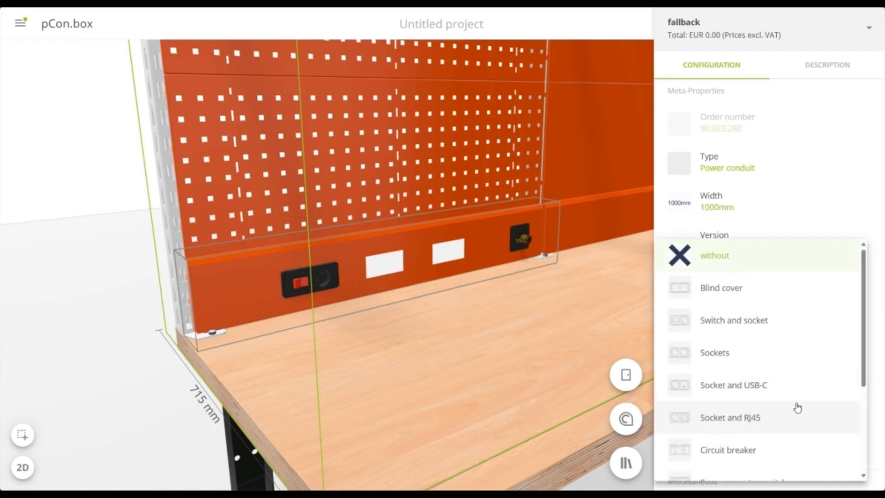
{"action": "left_click", "coordinate": [743, 353]}
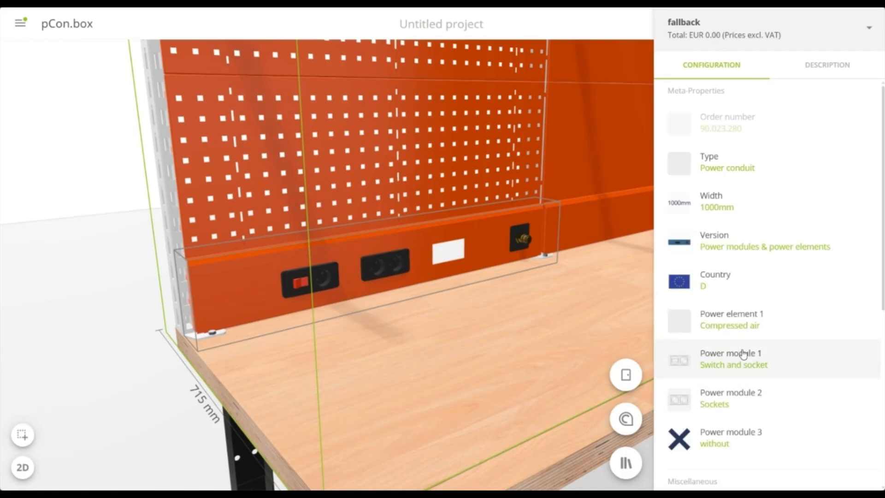
{"action": "left_click", "coordinate": [743, 434]}
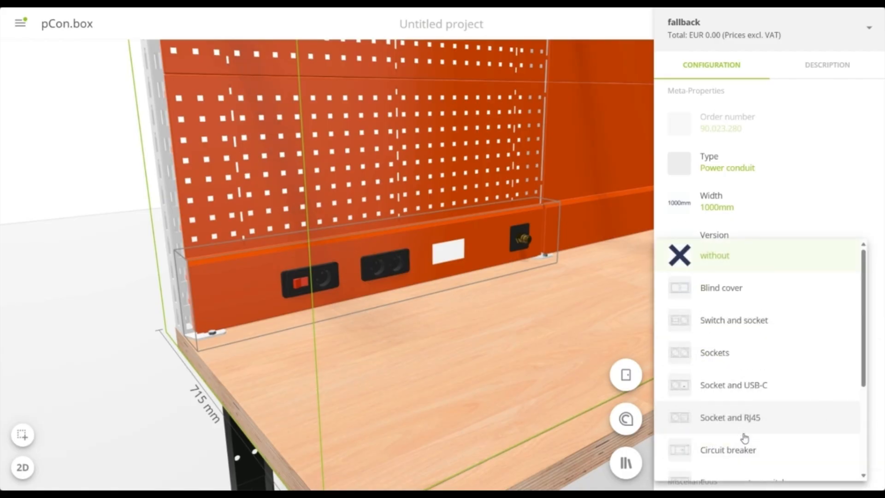
{"action": "left_click", "coordinate": [766, 392]}
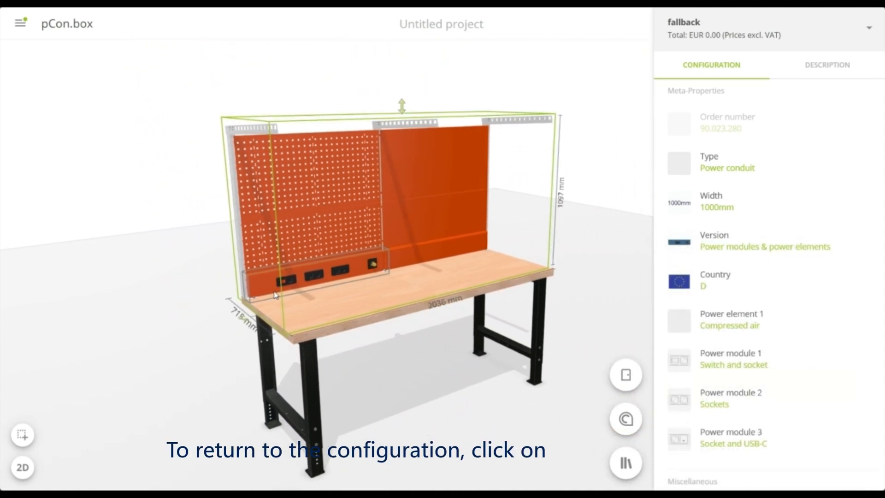
Select the bracket at the start of Field 1 and set its lighting support to 1000mm
{"action": "left_click", "coordinate": [234, 233]}
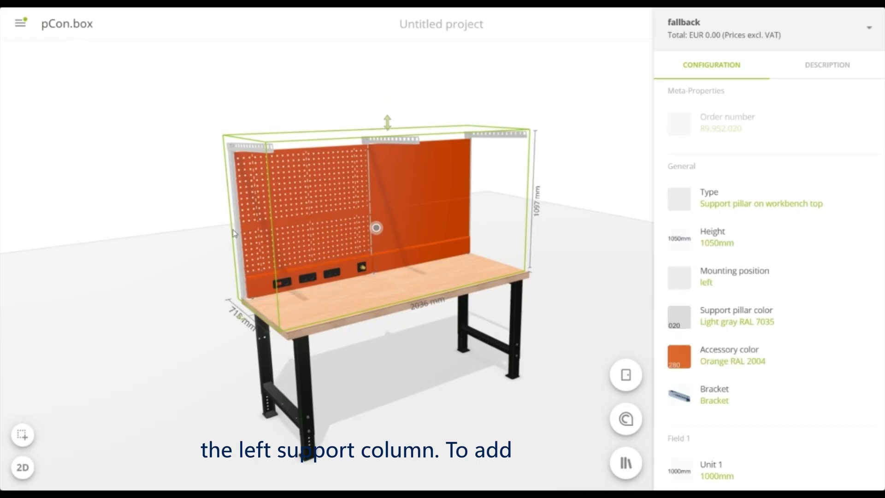
{"action": "left_click", "coordinate": [252, 150]}
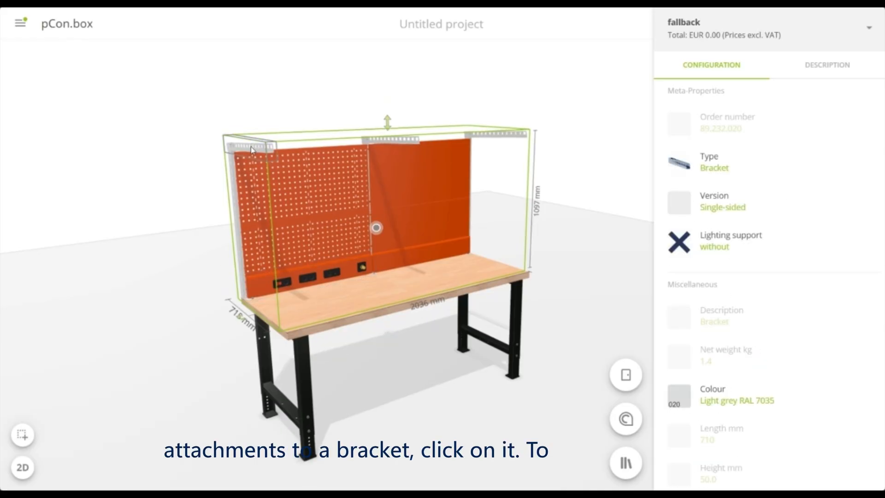
{"action": "left_click", "coordinate": [780, 245]}
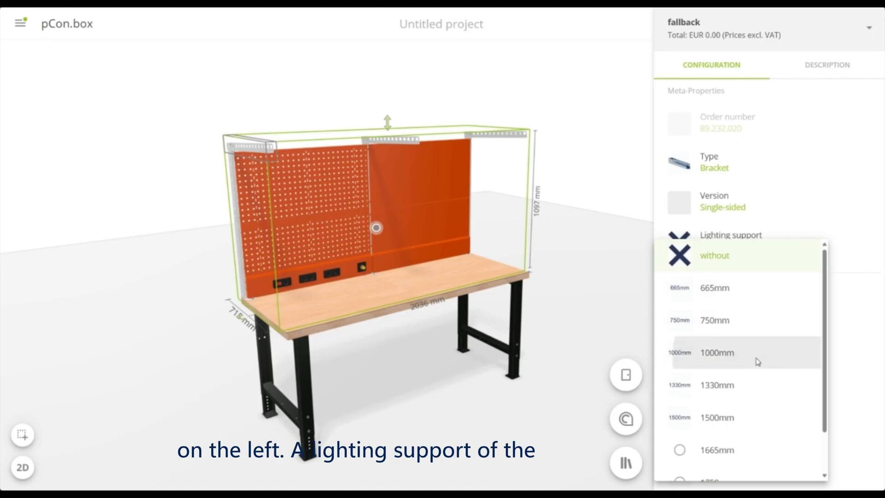
{"action": "left_click", "coordinate": [757, 362]}
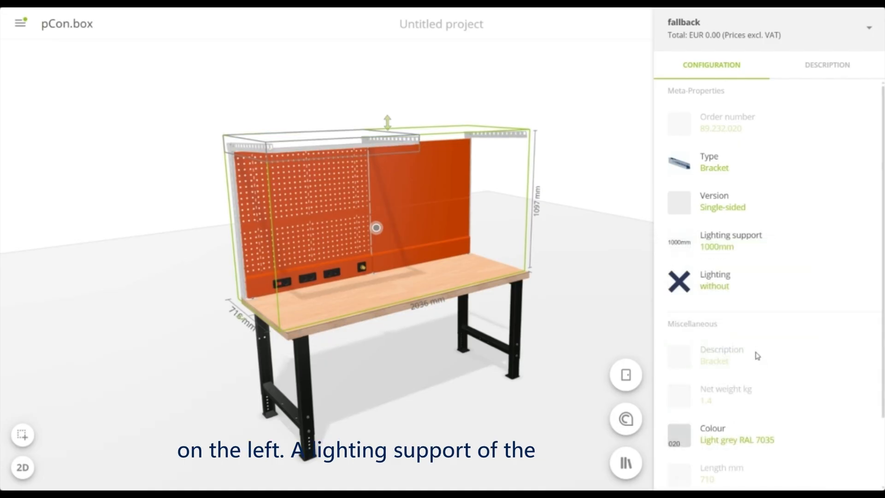
Add Comfort+ lighting to the Field 1 lighting support and set its lamp length to 1500mm
{"action": "left_click", "coordinate": [745, 285]}
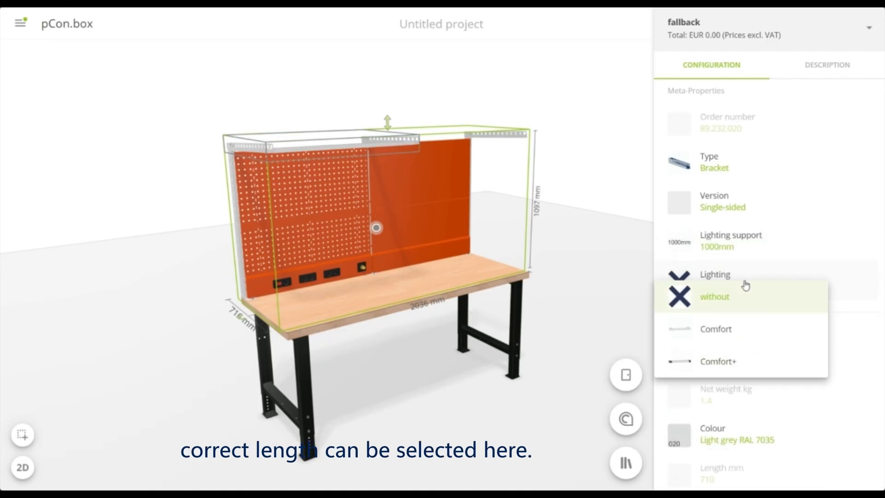
{"action": "left_click", "coordinate": [735, 371]}
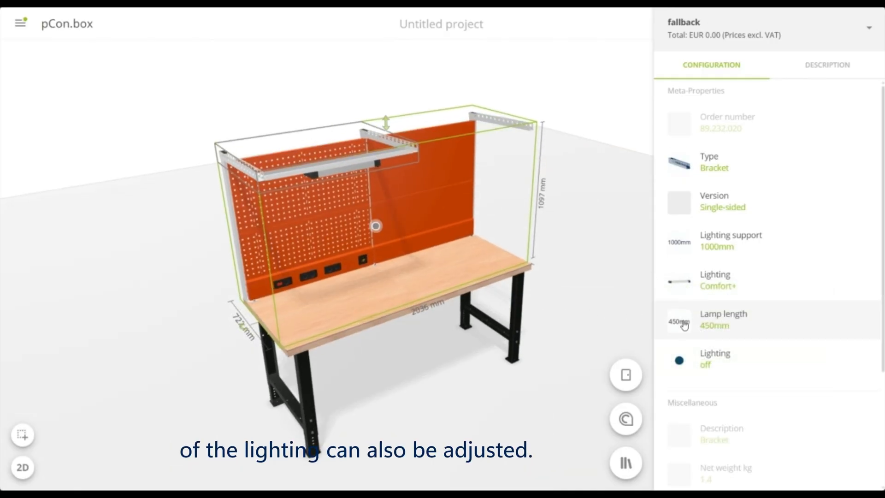
{"action": "left_click", "coordinate": [745, 328]}
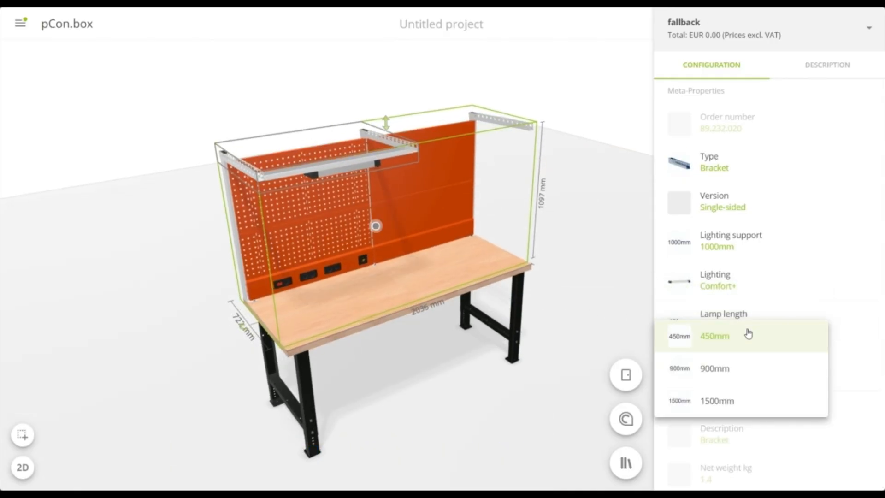
{"action": "left_click", "coordinate": [726, 408]}
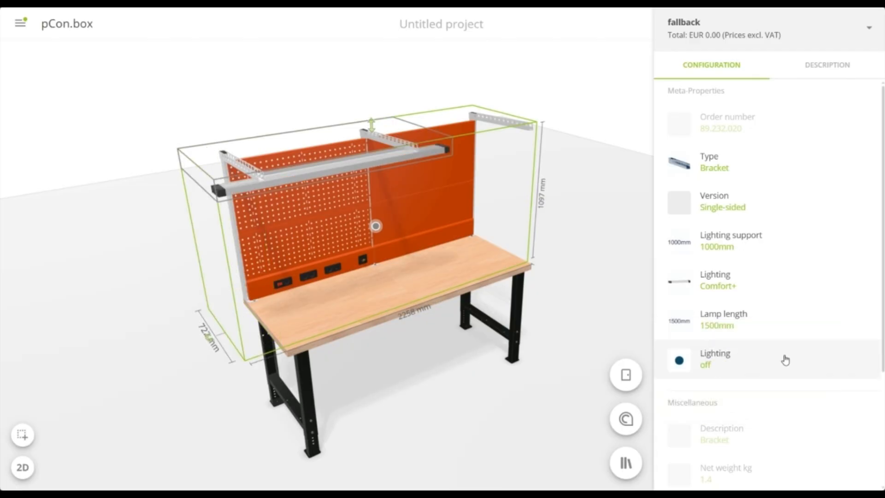
Change the Field 1 lamp length to 900mm and set its lighting level to medium
{"action": "left_click", "coordinate": [792, 334]}
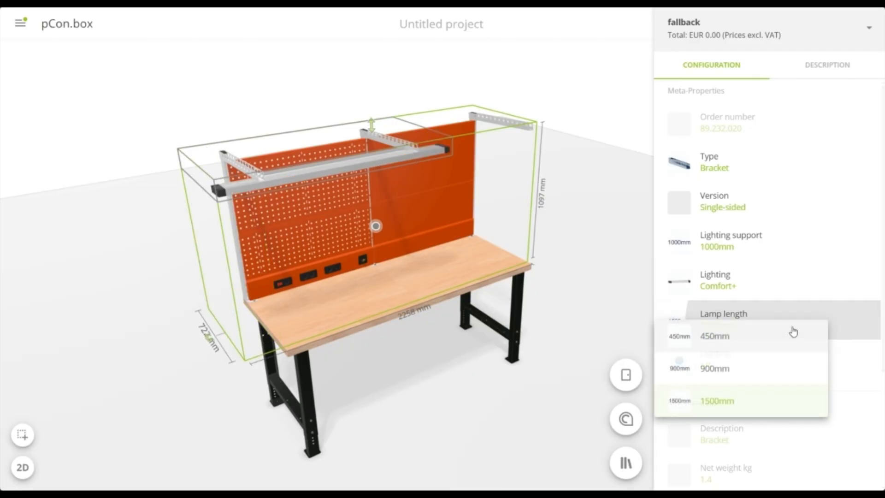
{"action": "left_click", "coordinate": [773, 373]}
{"action": "left_click", "coordinate": [769, 362]}
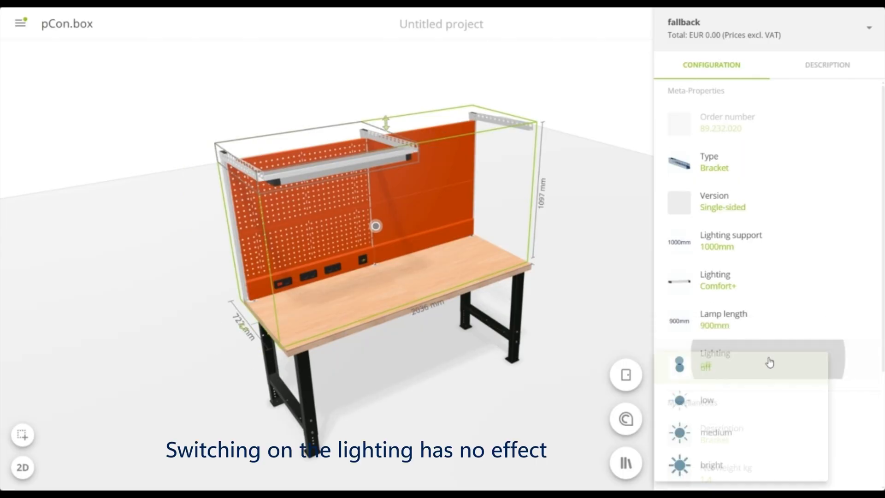
{"action": "left_click", "coordinate": [729, 437]}
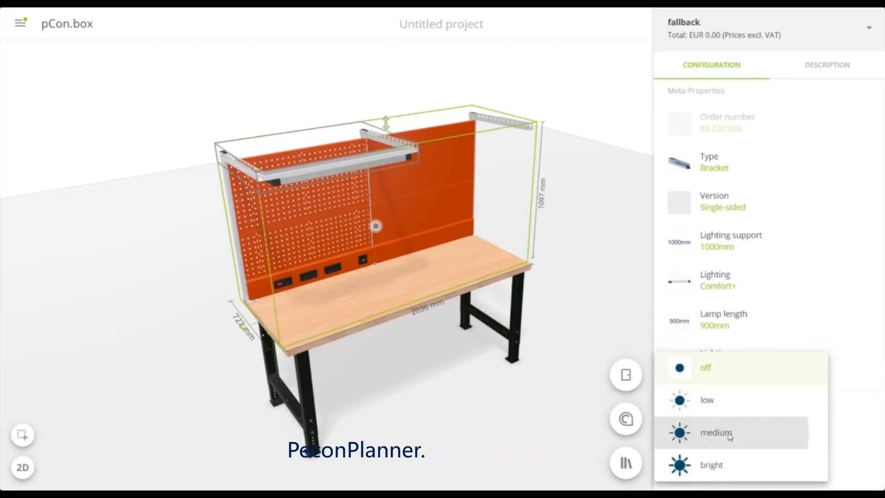
Select the middle bracket between the two fields and set its lighting support to 1000mm
{"action": "left_click", "coordinate": [387, 143]}
{"action": "left_click", "coordinate": [399, 146]}
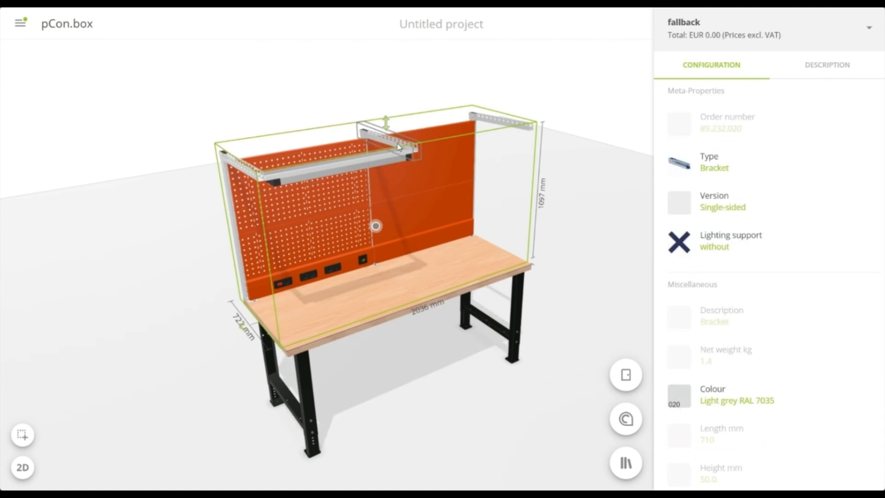
{"action": "left_click", "coordinate": [722, 248]}
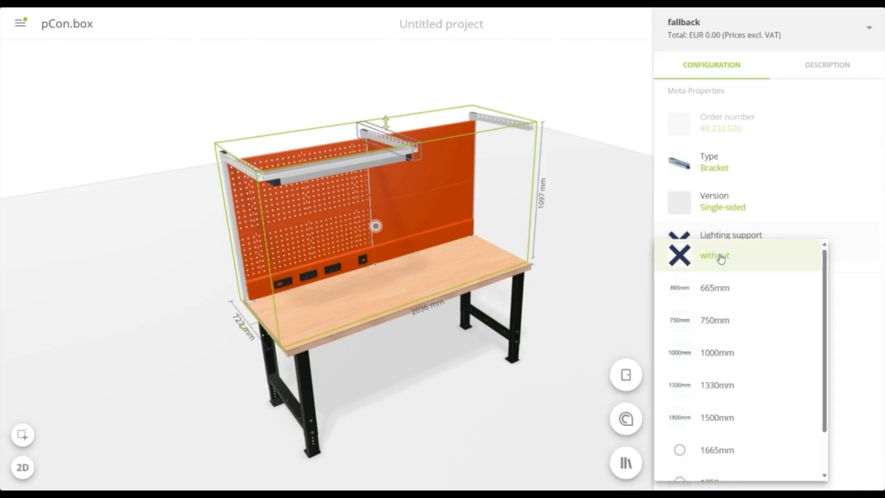
{"action": "left_click", "coordinate": [727, 353]}
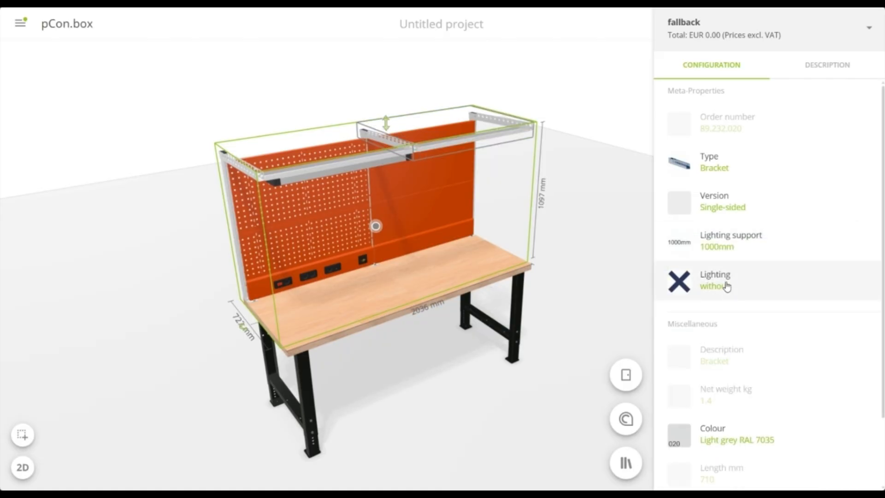
Equip the Field 2 lighting support with Comfort+ lighting and a lamp length of 900mm
{"action": "left_click", "coordinate": [727, 287]}
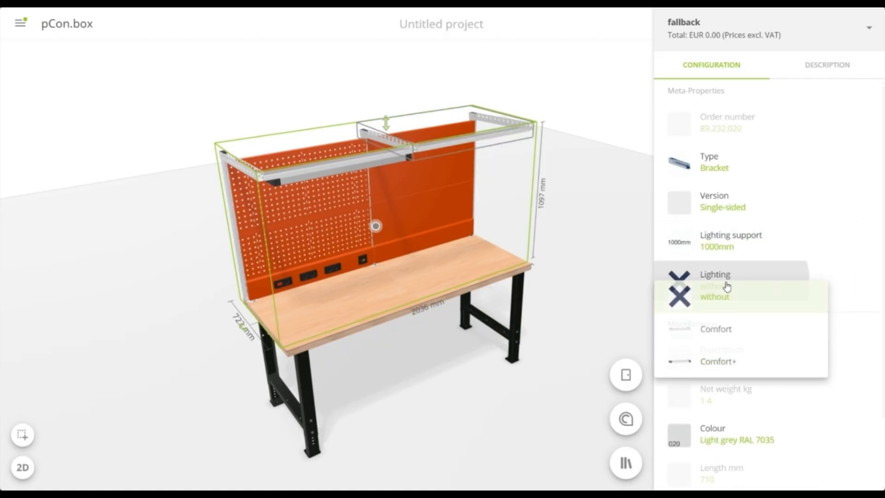
{"action": "left_click", "coordinate": [722, 362]}
{"action": "left_click", "coordinate": [726, 321]}
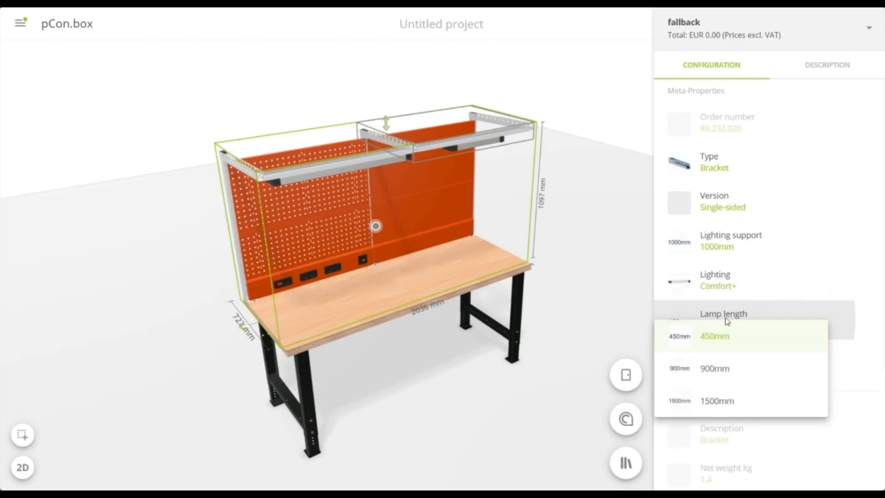
{"action": "left_click", "coordinate": [722, 372]}
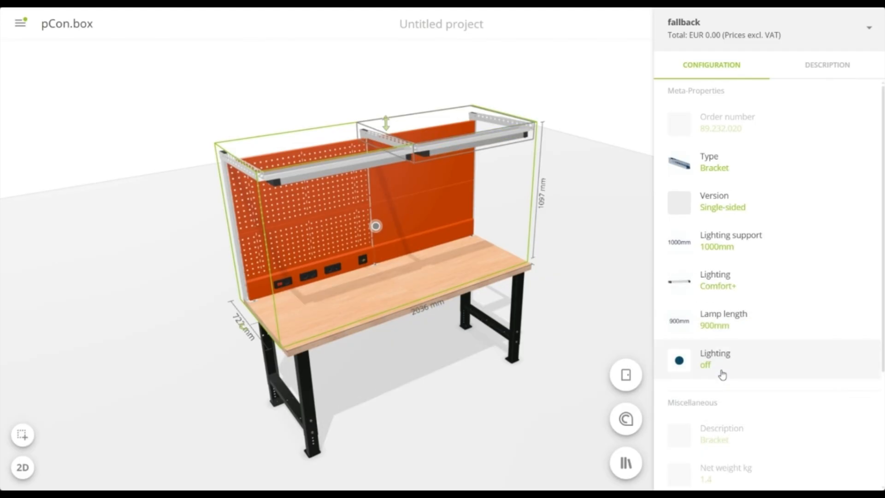
Set the Field 2 lighting level to medium and deselect the superstructure to finish its configuration
{"action": "left_click", "coordinate": [727, 366]}
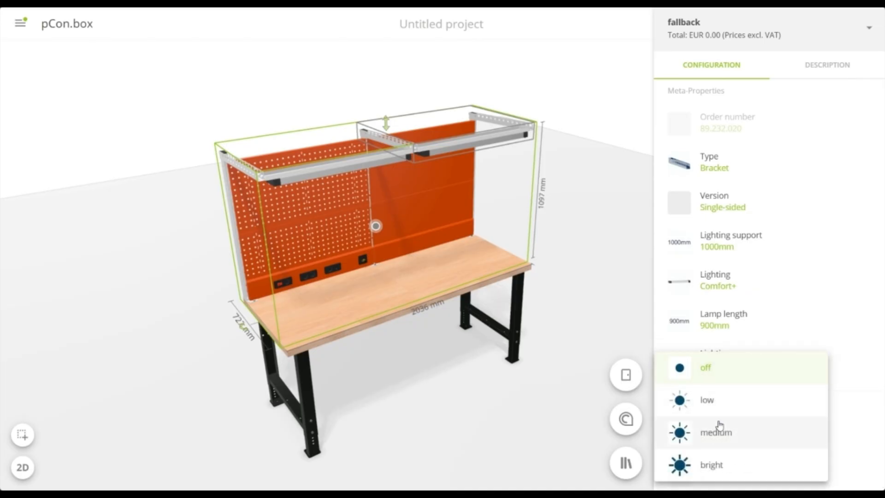
{"action": "left_click", "coordinate": [718, 429]}
{"action": "left_click", "coordinate": [522, 410]}
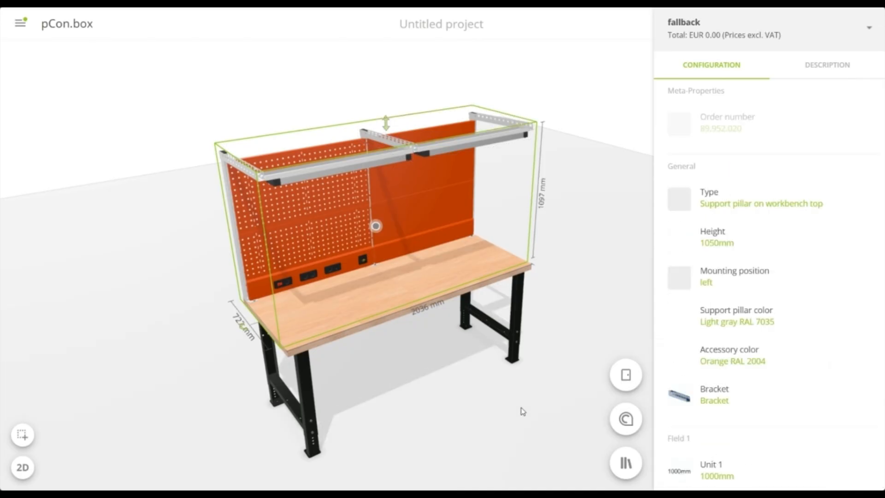
{"action": "left_click", "coordinate": [490, 421]}
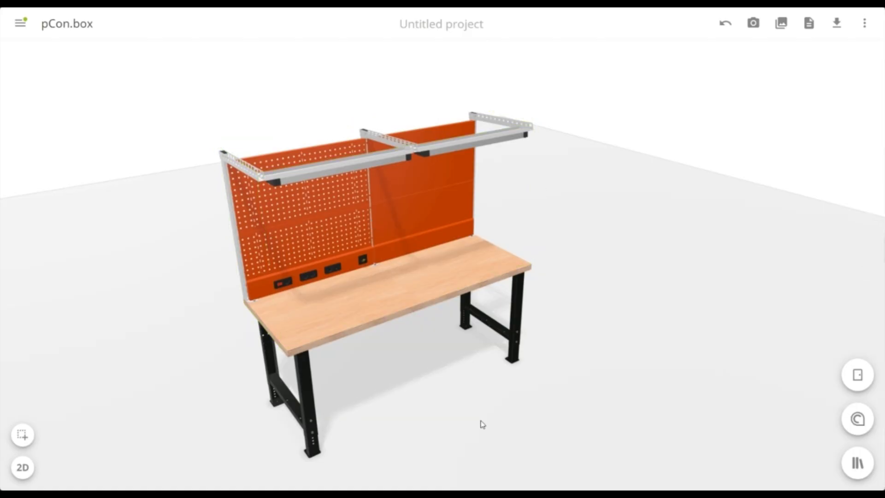
{"action": "left_click_drag", "start_coordinate": [482, 423], "coordinate": [454, 405]}
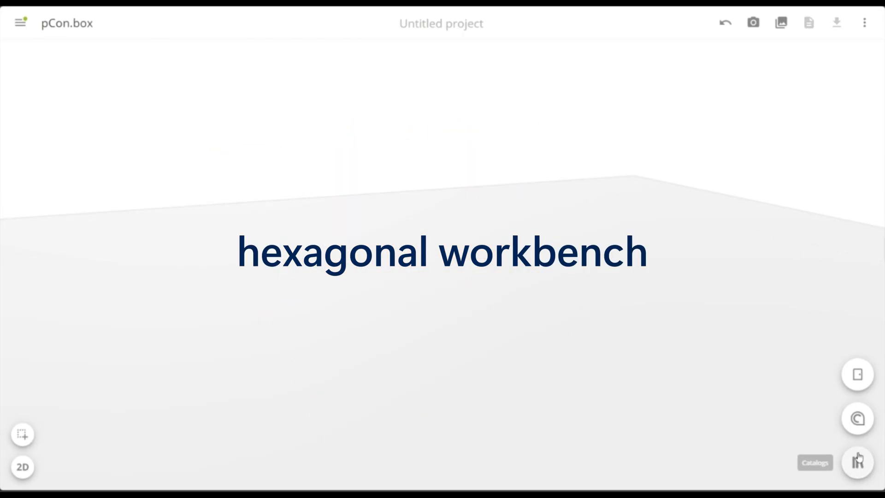
Insert the basic hexagonal workbench without power cover or vice from the catalog's Workbenches and workstation systems group
{"action": "left_click", "coordinate": [857, 460]}
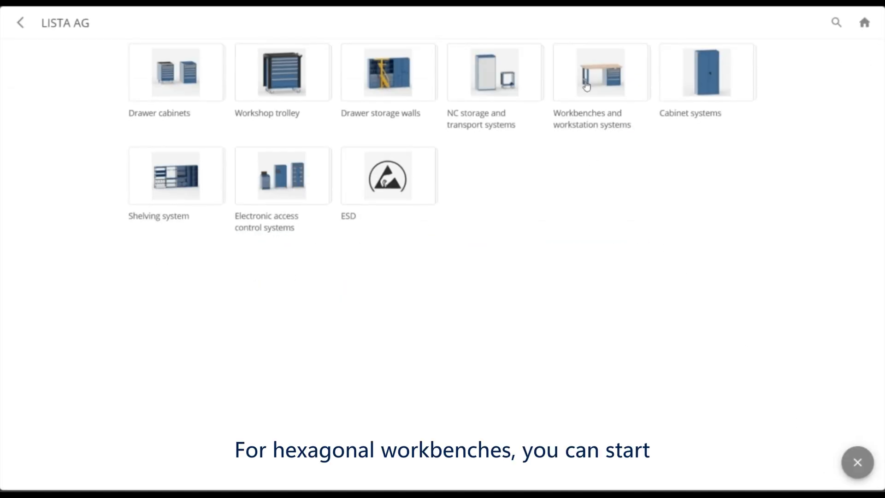
{"action": "left_click", "coordinate": [585, 86]}
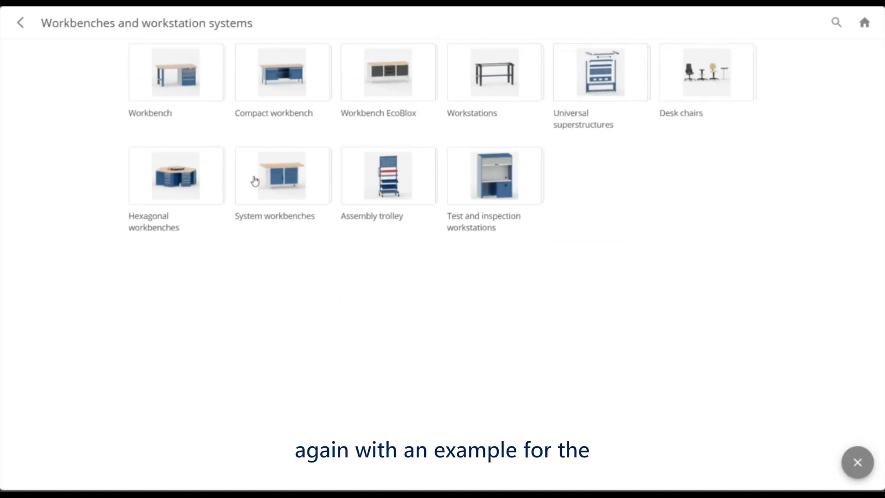
{"action": "left_click", "coordinate": [180, 184]}
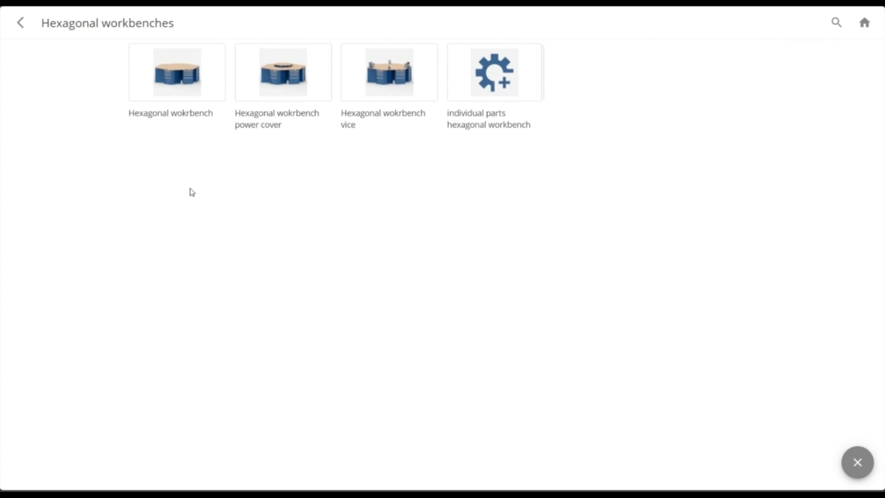
{"action": "left_click", "coordinate": [165, 81]}
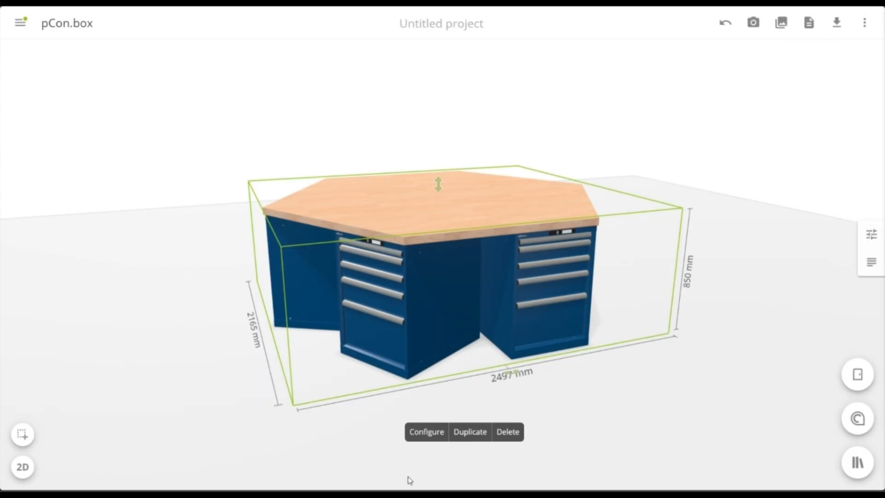
Configure the hexagonal workbench with a panel thickness of 40mm and the cabinet color Light gray RAL 7035
{"action": "left_click", "coordinate": [423, 433]}
{"action": "right_click_drag", "start_coordinate": [522, 377], "coordinate": [390, 380]}
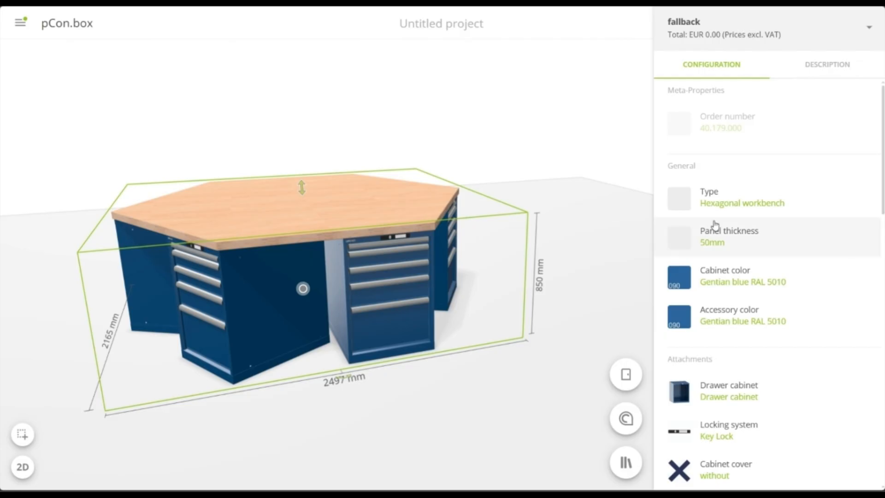
{"action": "left_click", "coordinate": [837, 240]}
{"action": "left_click", "coordinate": [771, 253]}
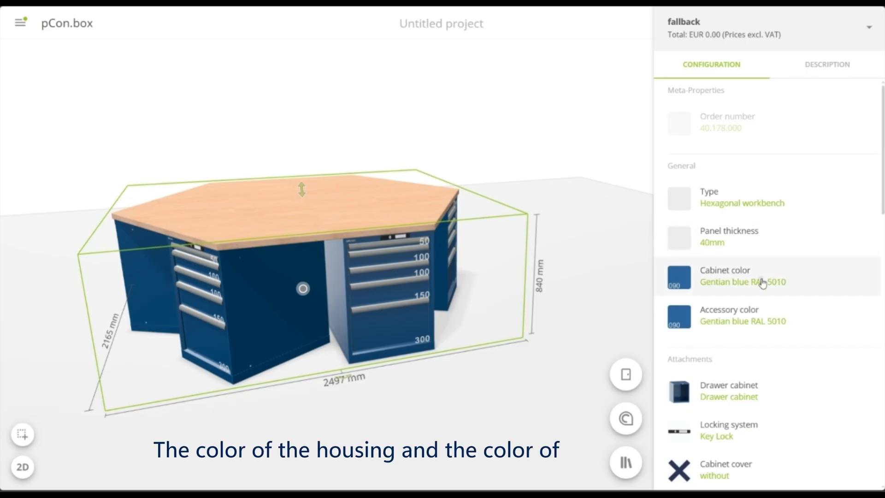
{"action": "left_click", "coordinate": [763, 283]}
{"action": "left_click", "coordinate": [784, 291]}
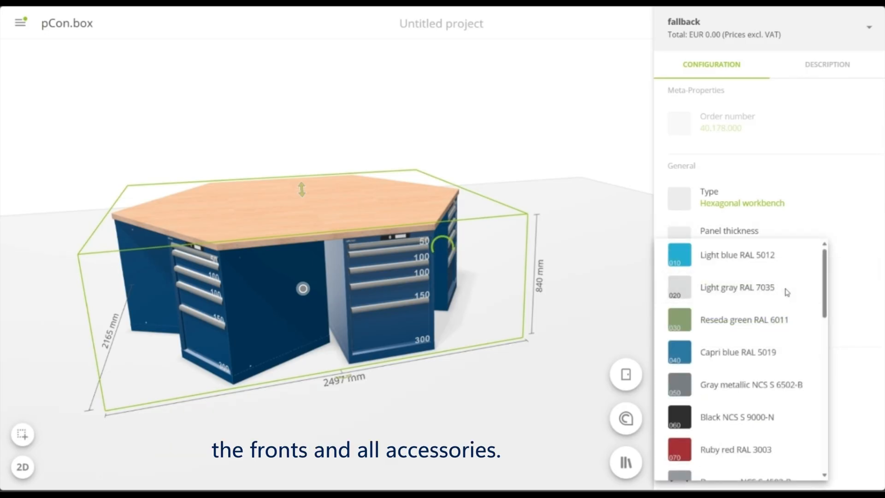
Set the locking system of the hexagonal workbench's drawer cabinets to RFID Lock
{"action": "scroll", "coordinate": [766, 283], "scroll_direction": "down", "scroll_amount": 5}
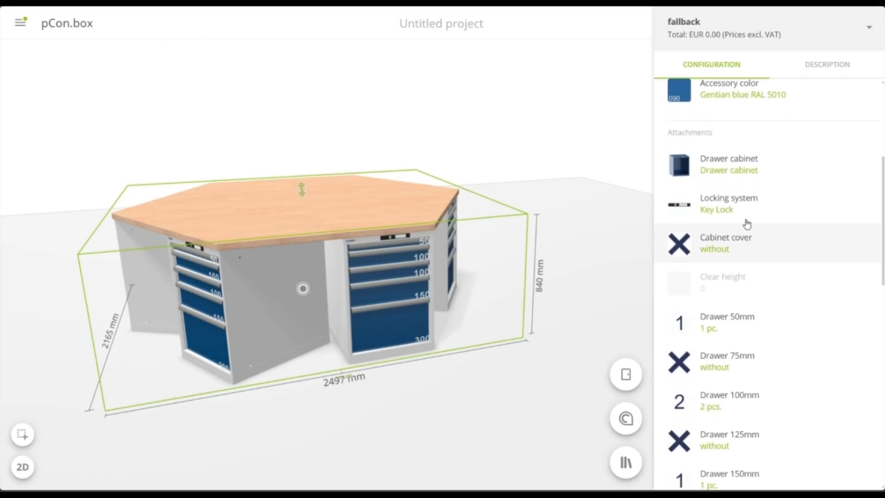
{"action": "left_click", "coordinate": [752, 195]}
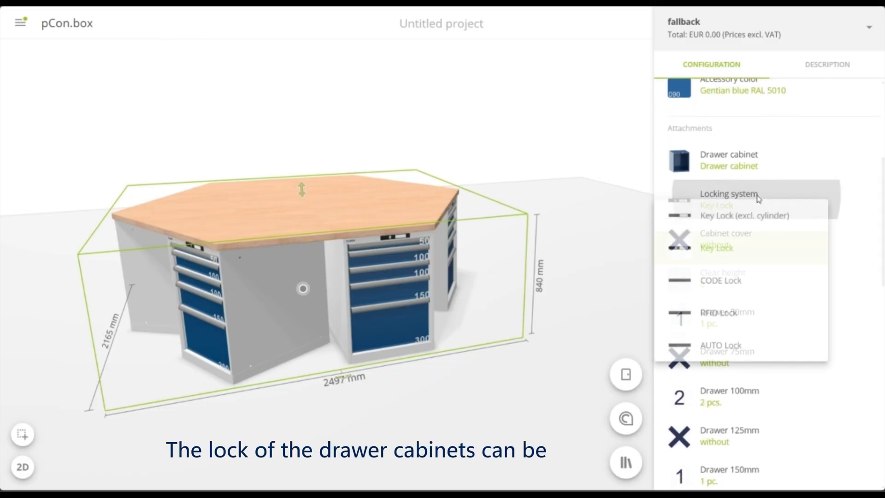
{"action": "left_click", "coordinate": [736, 317]}
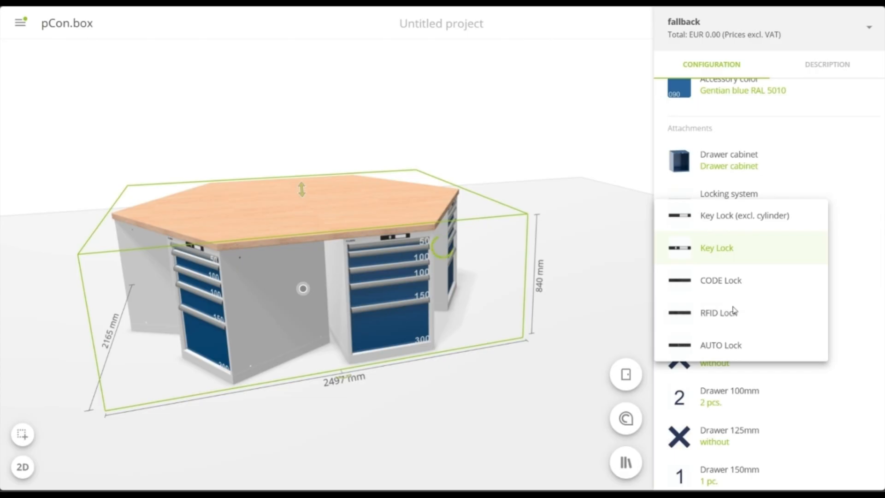
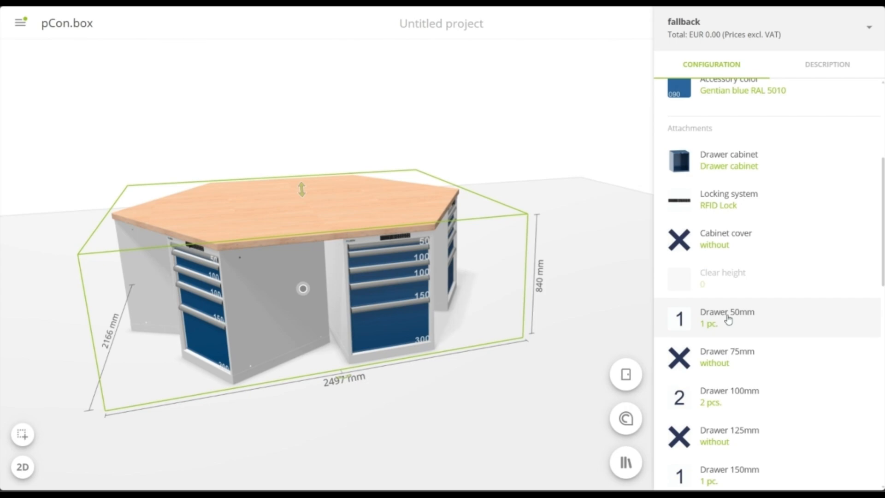
Add a cabinet cover to the hexagonal workbench's drawer cabinets
{"action": "left_click", "coordinate": [772, 238]}
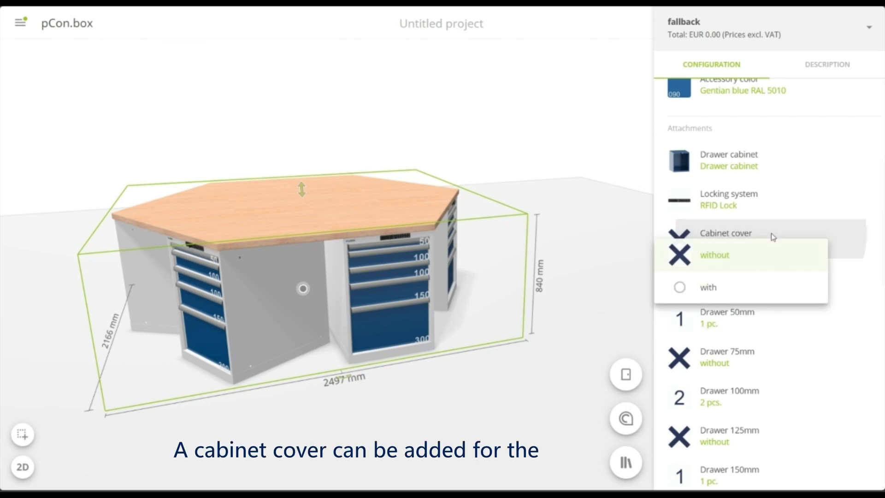
{"action": "left_click", "coordinate": [727, 290]}
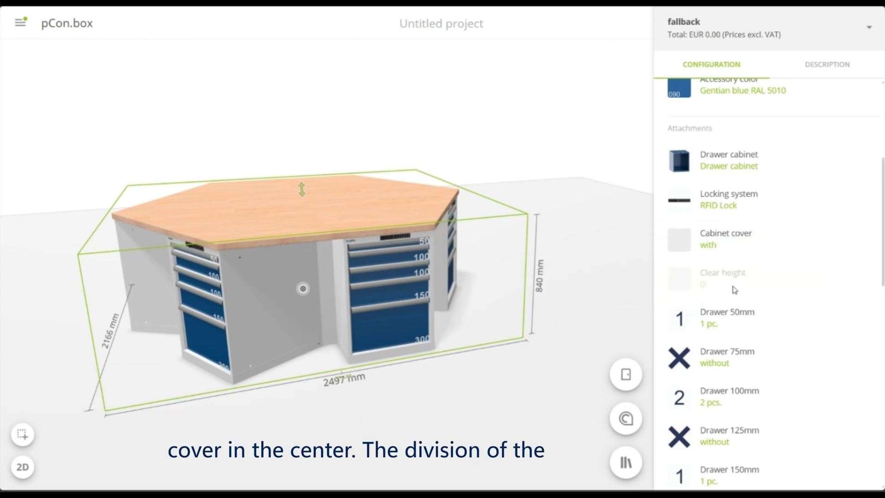
Equip the drawer cabinets with two 50mm drawers, three 100mm drawers and two 150mm drawers
{"action": "scroll", "coordinate": [805, 253], "scroll_direction": "down", "scroll_amount": 3}
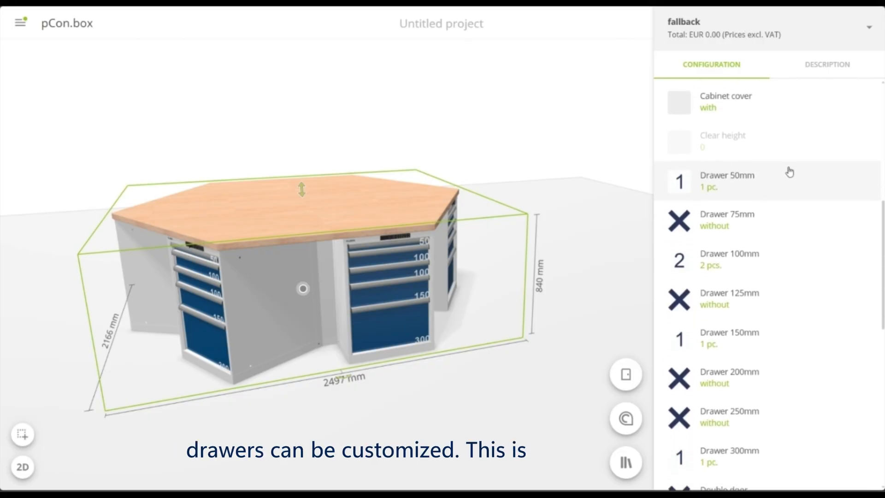
{"action": "left_click", "coordinate": [789, 172]}
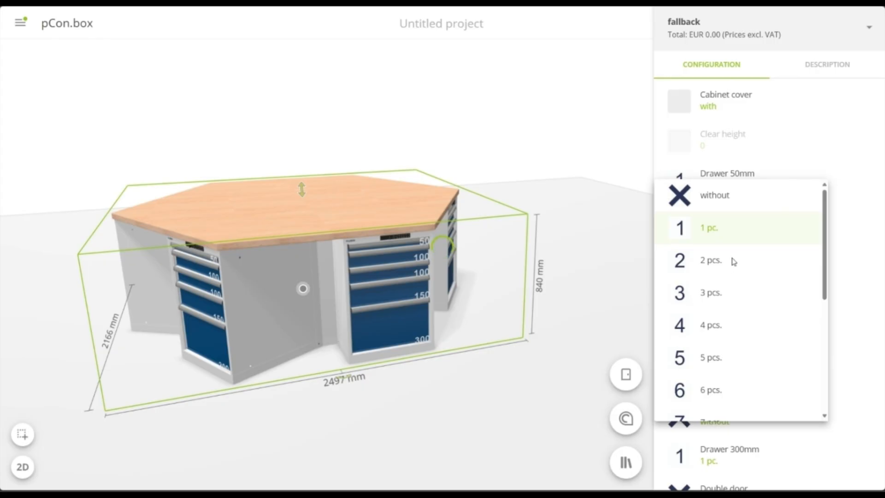
{"action": "left_click", "coordinate": [733, 261]}
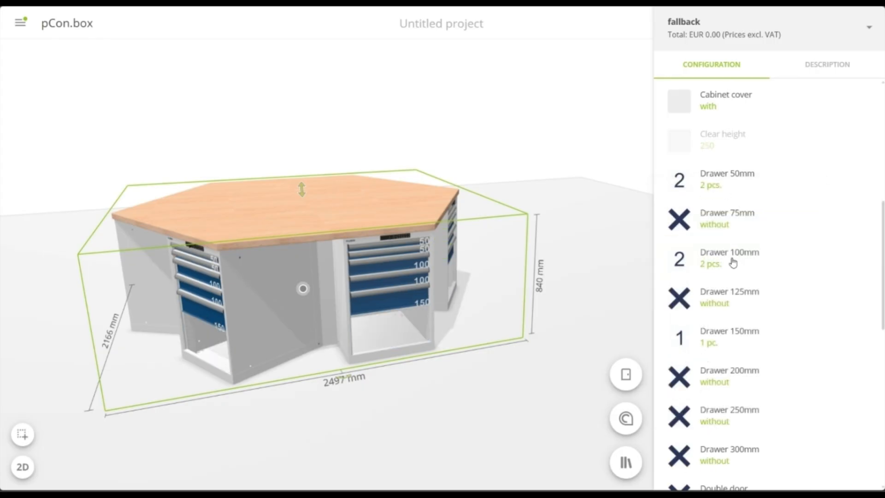
{"action": "left_click", "coordinate": [766, 267]}
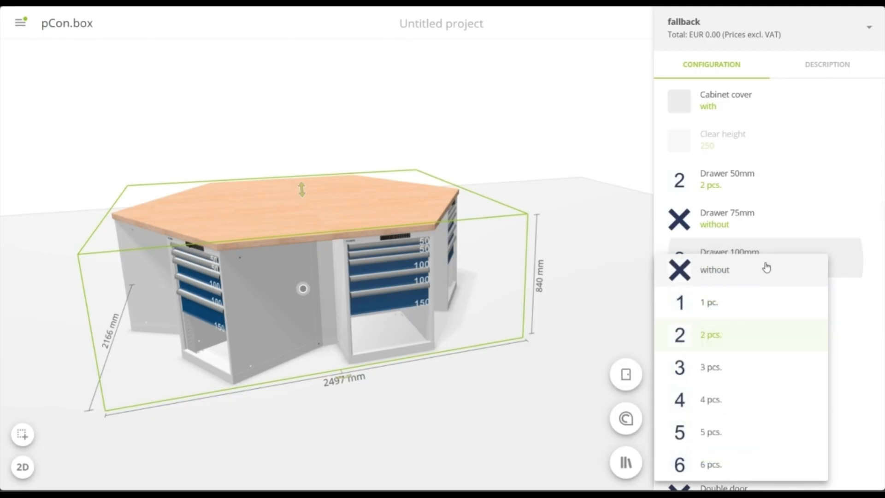
{"action": "left_click", "coordinate": [724, 375]}
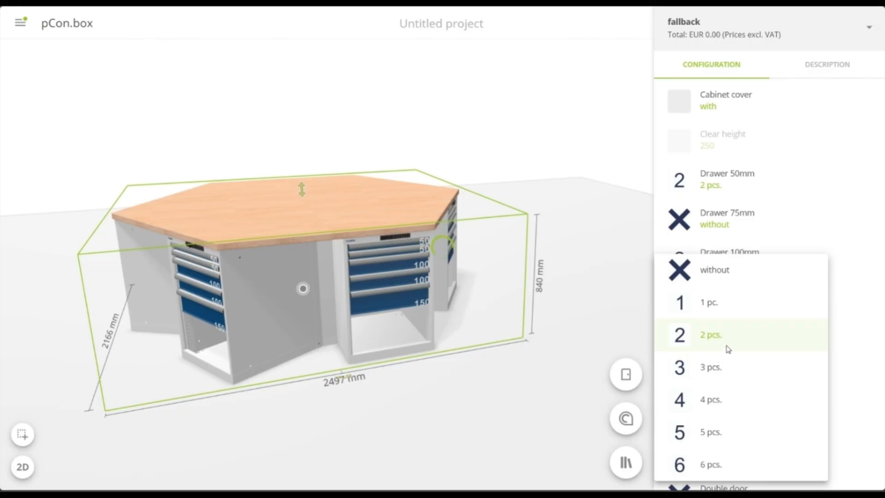
{"action": "scroll", "coordinate": [729, 344], "scroll_direction": "down", "scroll_amount": 1}
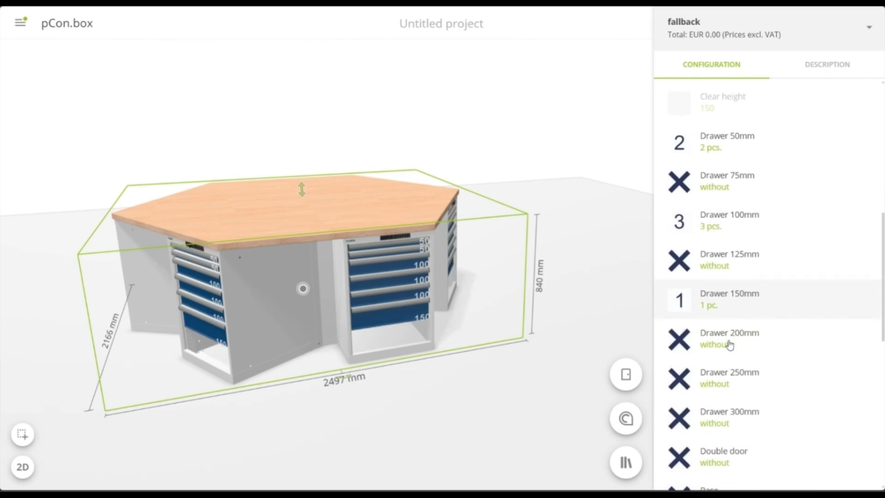
{"action": "left_click", "coordinate": [732, 293]}
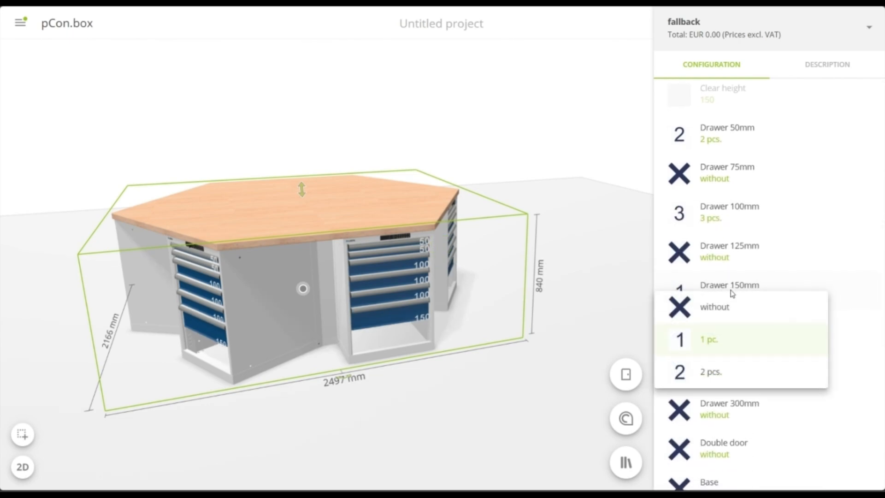
{"action": "left_click", "coordinate": [721, 372]}
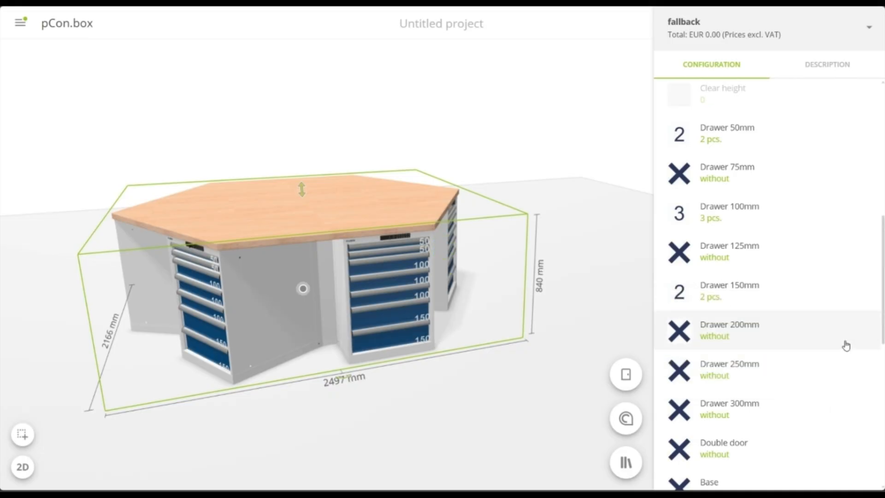
Add the base in NCS S 9000N beneath the hexagonal workbench's cabinets
{"action": "scroll", "coordinate": [847, 345], "scroll_direction": "down", "scroll_amount": 1}
{"action": "scroll", "coordinate": [846, 345], "scroll_direction": "down", "scroll_amount": 3}
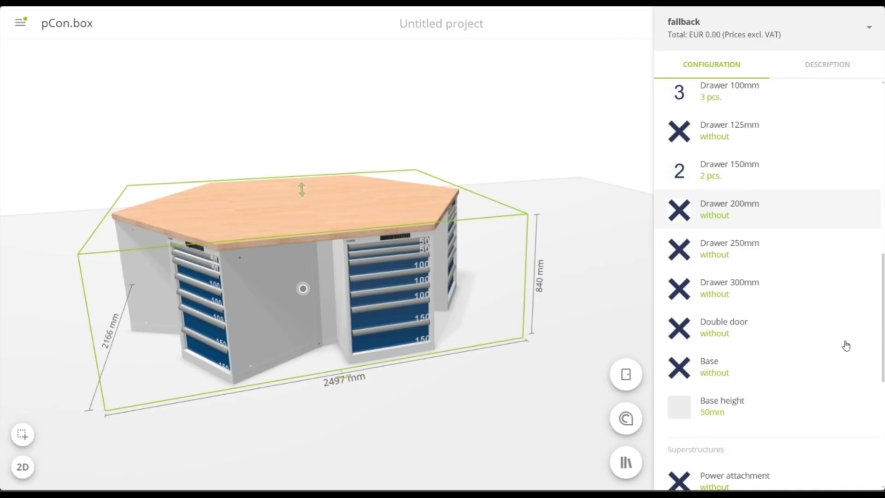
{"action": "scroll", "coordinate": [847, 346], "scroll_direction": "down", "scroll_amount": 1}
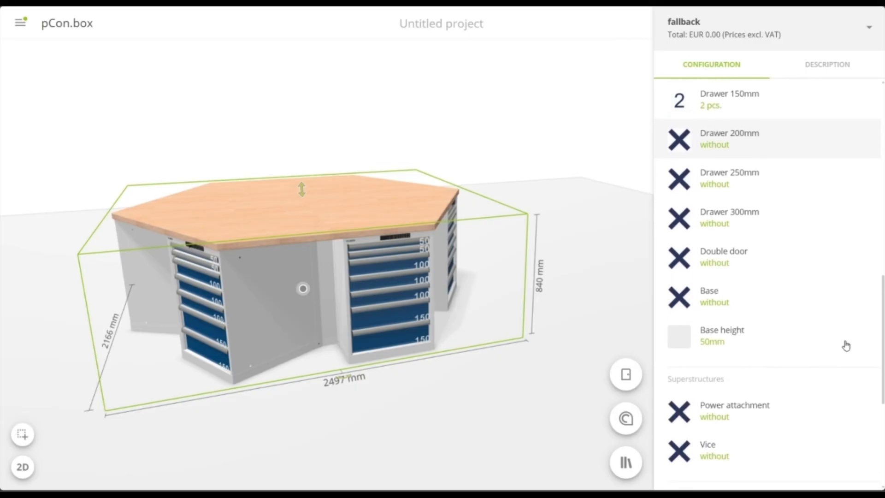
{"action": "scroll", "coordinate": [764, 267], "scroll_direction": "down", "scroll_amount": 1}
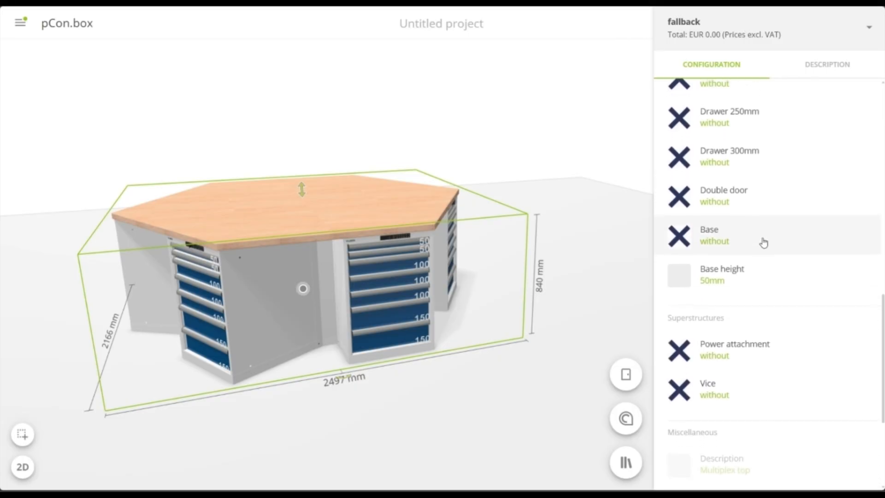
{"action": "left_click", "coordinate": [763, 238]}
{"action": "left_click", "coordinate": [767, 281]}
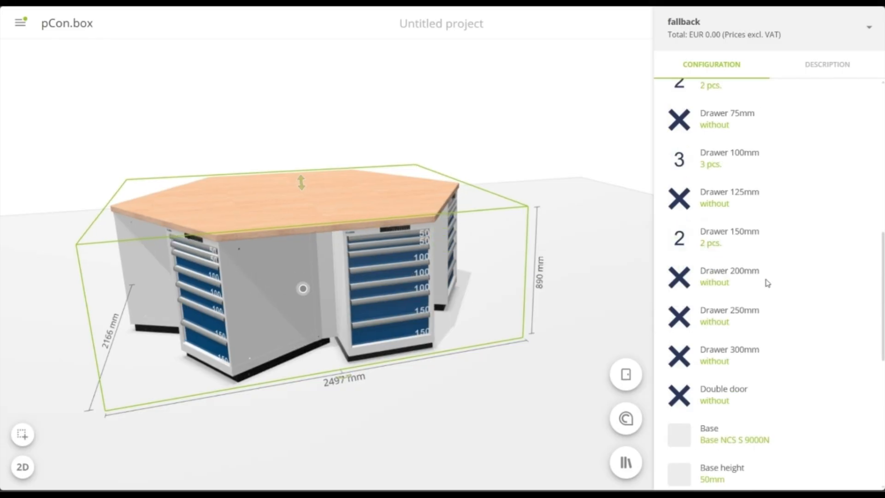
Add a single-story power attachment to the hexagonal workbench
{"action": "scroll", "coordinate": [766, 282], "scroll_direction": "down", "scroll_amount": 7}
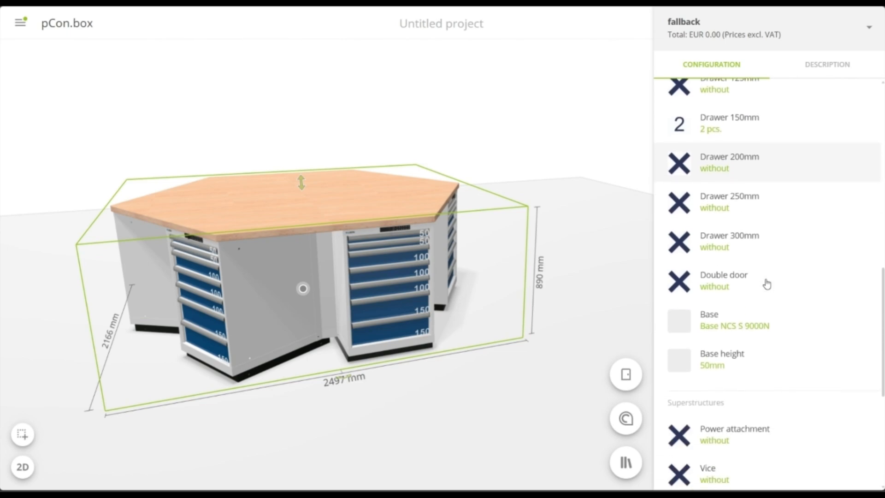
{"action": "left_click", "coordinate": [783, 233]}
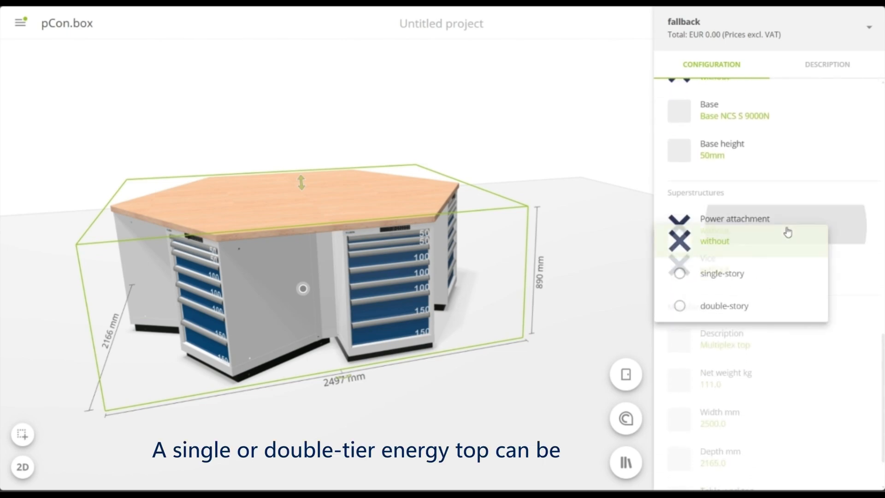
{"action": "left_click", "coordinate": [754, 276]}
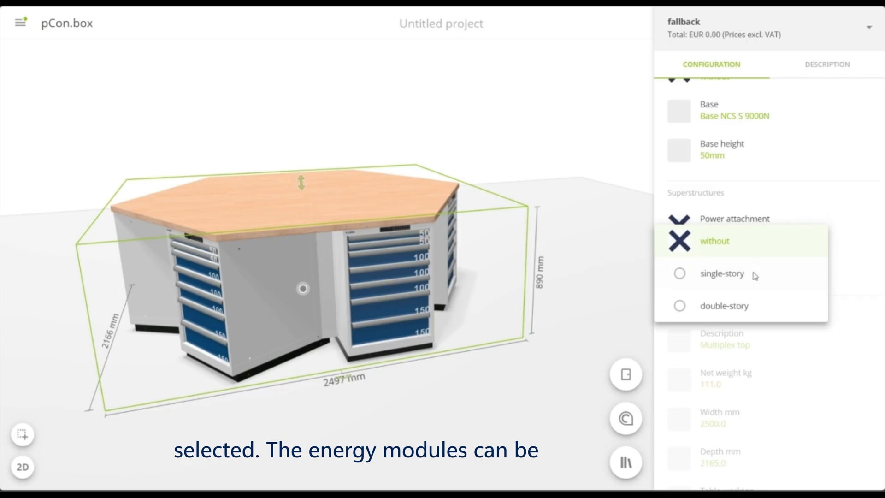
Equip the hexagonal workbench with plain vices of the type Heuer 120mm Anthracite gray
{"action": "scroll", "coordinate": [753, 275], "scroll_direction": "down", "scroll_amount": 3}
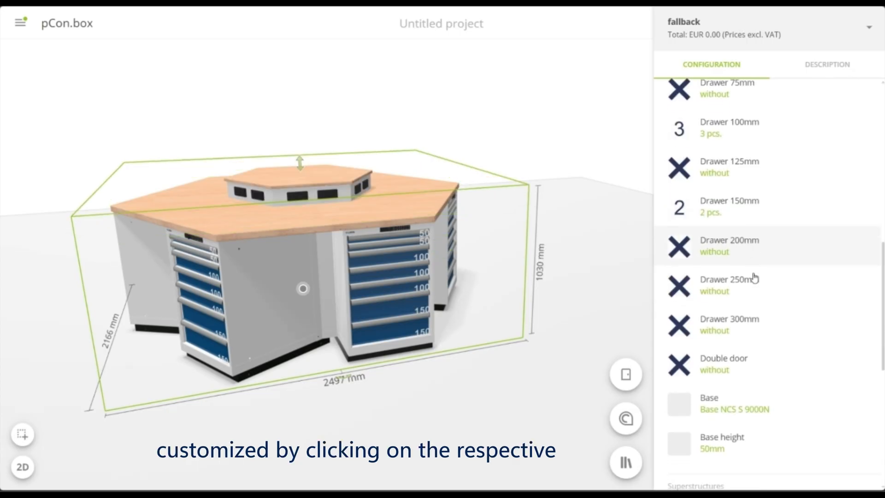
{"action": "scroll", "coordinate": [754, 276], "scroll_direction": "down", "scroll_amount": 3}
{"action": "left_click", "coordinate": [746, 331]}
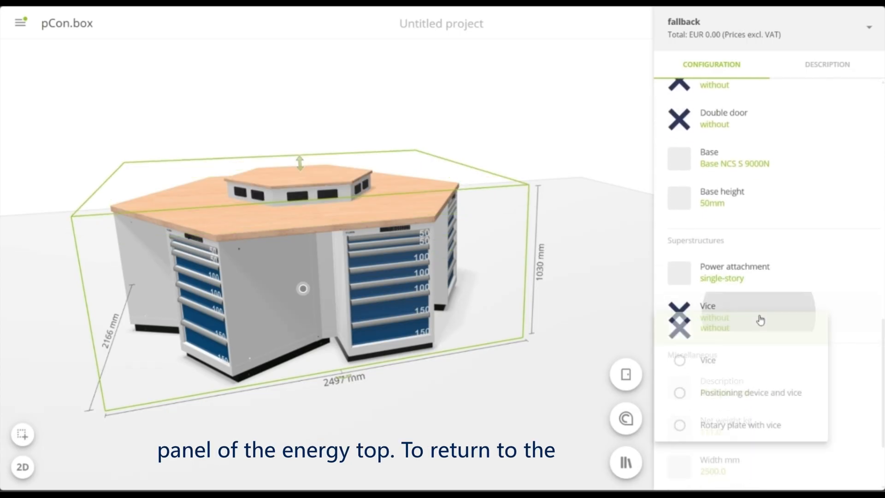
{"action": "left_click", "coordinate": [755, 355]}
{"action": "scroll", "coordinate": [756, 352], "scroll_direction": "down", "scroll_amount": 5}
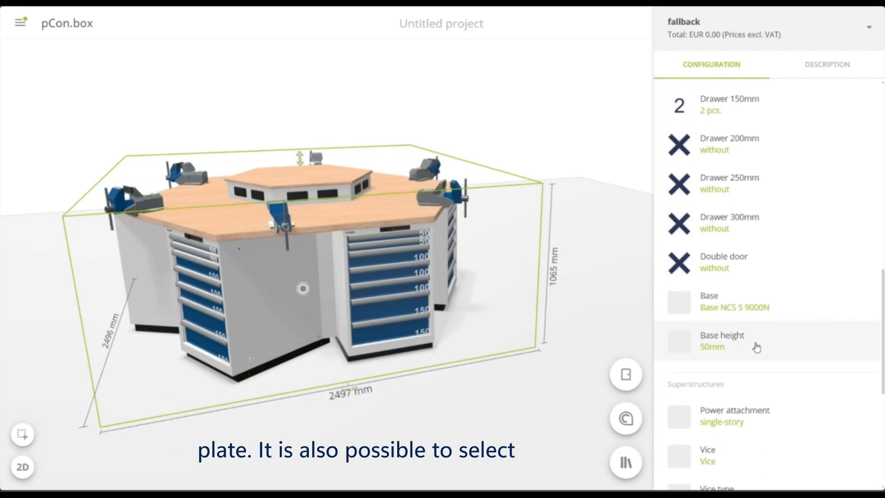
{"action": "scroll", "coordinate": [728, 364], "scroll_direction": "down", "scroll_amount": 2}
{"action": "left_click", "coordinate": [713, 361]}
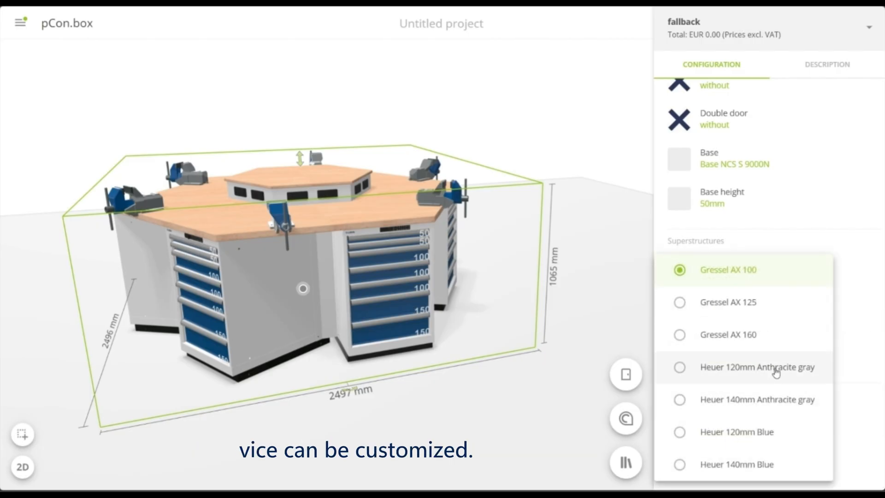
{"action": "left_click", "coordinate": [777, 372]}
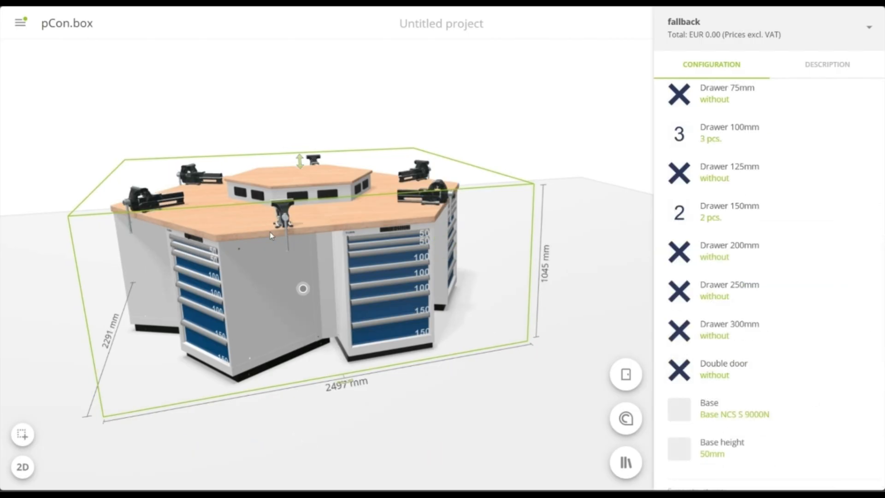
On the power attachment's front panel, set power module 1 to Emergency stop switch and power module 2 to Sockets
{"action": "left_click_drag", "start_coordinate": [285, 221], "coordinate": [274, 244]}
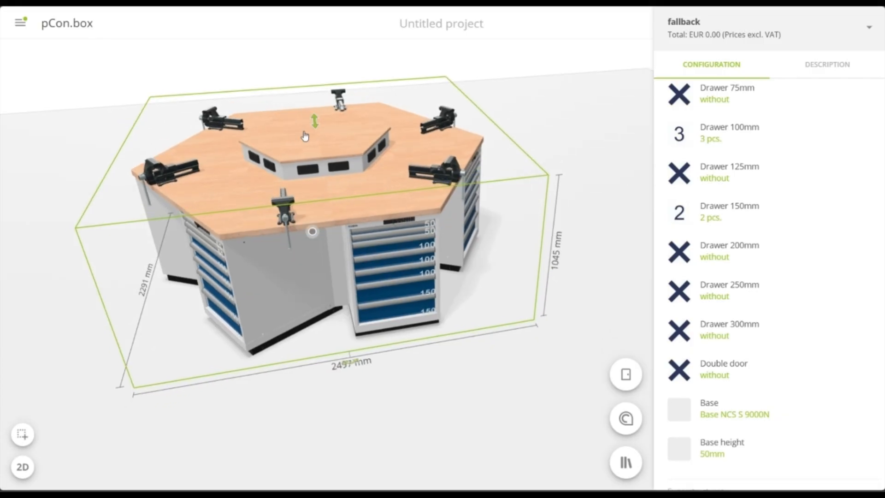
{"action": "scroll", "coordinate": [304, 136], "scroll_direction": "up", "scroll_amount": 10}
{"action": "left_click", "coordinate": [238, 199]}
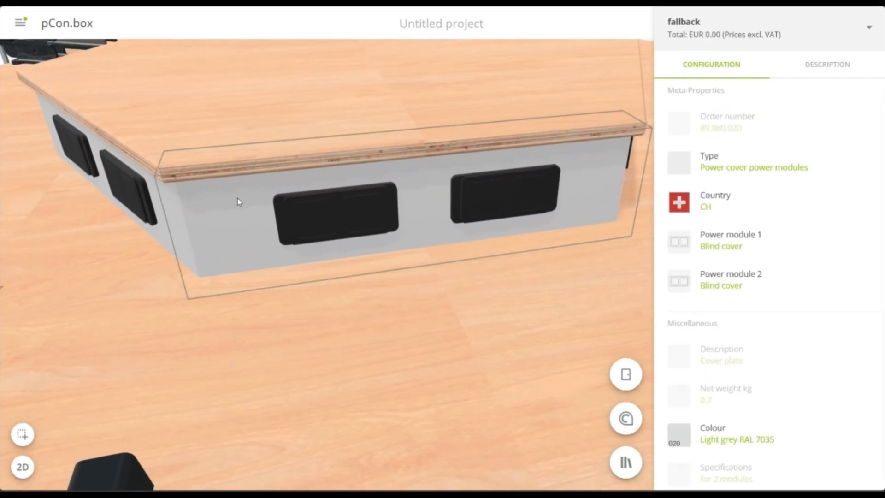
{"action": "left_click", "coordinate": [722, 248]}
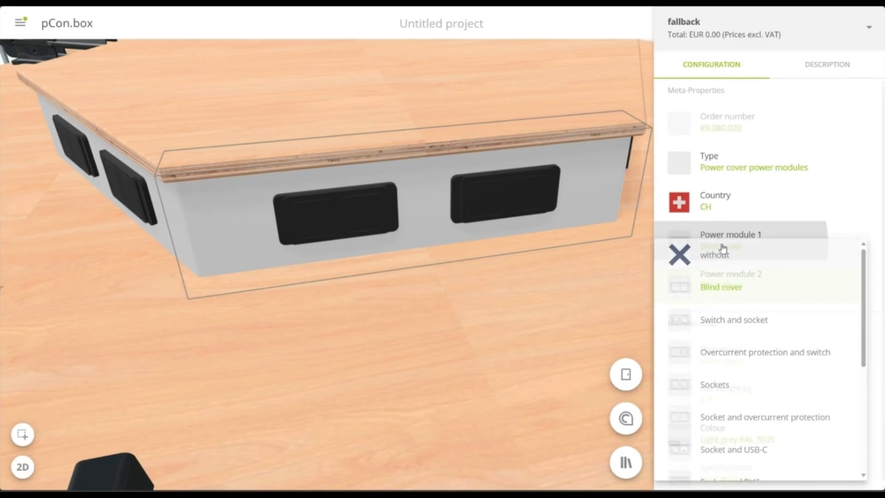
{"action": "scroll", "coordinate": [749, 300], "scroll_direction": "down", "scroll_amount": 5}
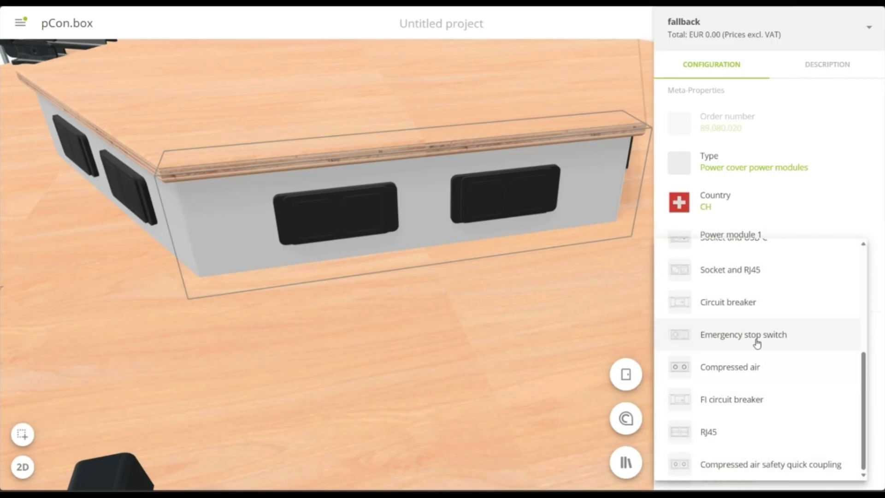
{"action": "left_click", "coordinate": [745, 335]}
{"action": "left_click", "coordinate": [737, 281]}
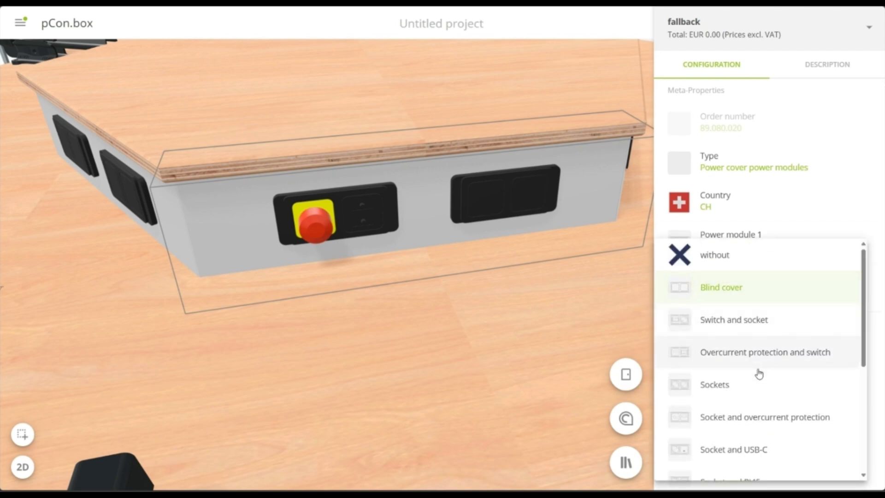
On the adjacent second panel of the power attachment, set power module 1 to Sockets and module 2 to Socket and USB-C
{"action": "left_click_drag", "start_coordinate": [481, 269], "coordinate": [177, 269]}
{"action": "left_click", "coordinate": [318, 263]}
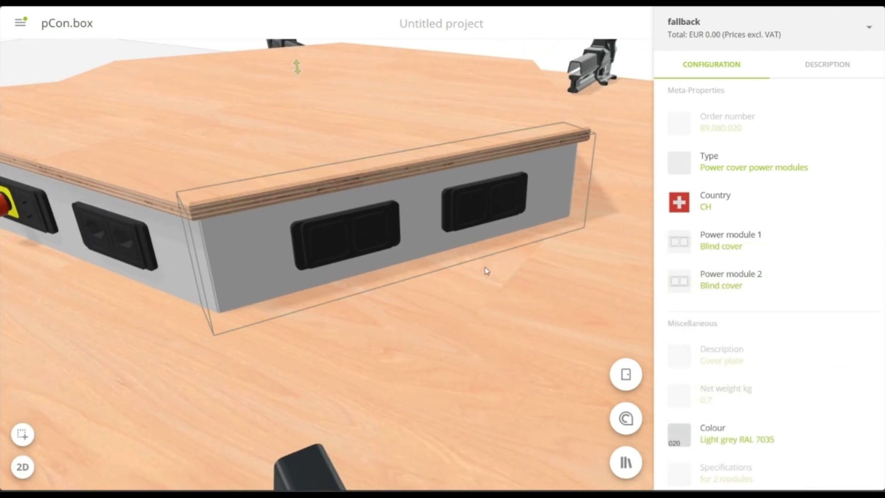
{"action": "left_click", "coordinate": [784, 248]}
{"action": "left_click", "coordinate": [743, 382]}
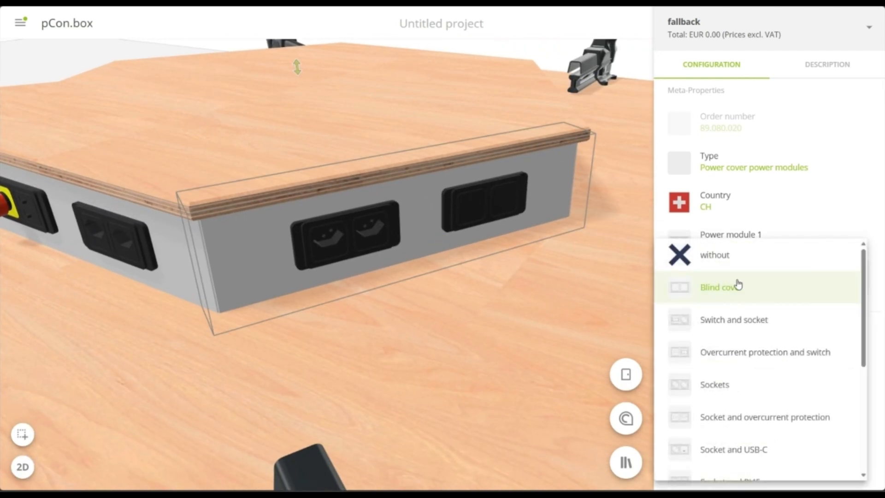
{"action": "left_click", "coordinate": [771, 453]}
On the third panel of the power attachment, set power module 1 to Sockets and module 2 to Socket and RJ45
{"action": "left_click_drag", "start_coordinate": [518, 174], "coordinate": [419, 203]}
{"action": "left_click", "coordinate": [416, 203]}
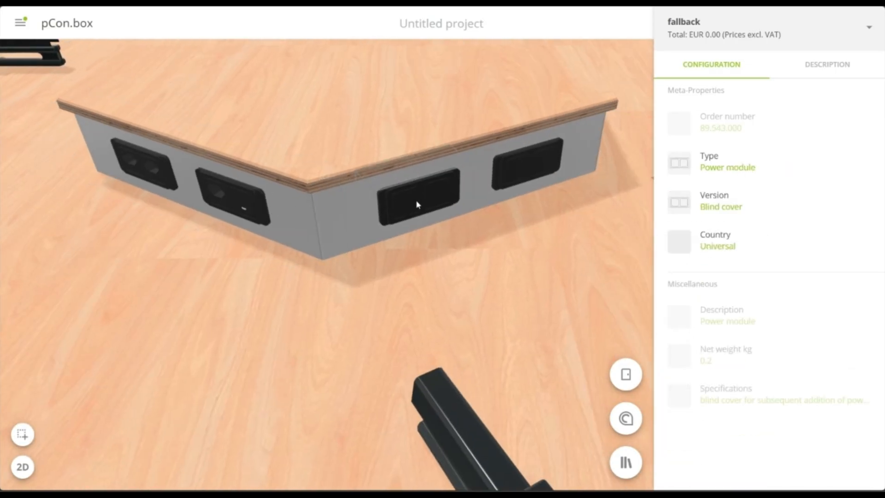
{"action": "left_click", "coordinate": [357, 216]}
{"action": "left_click", "coordinate": [746, 242]}
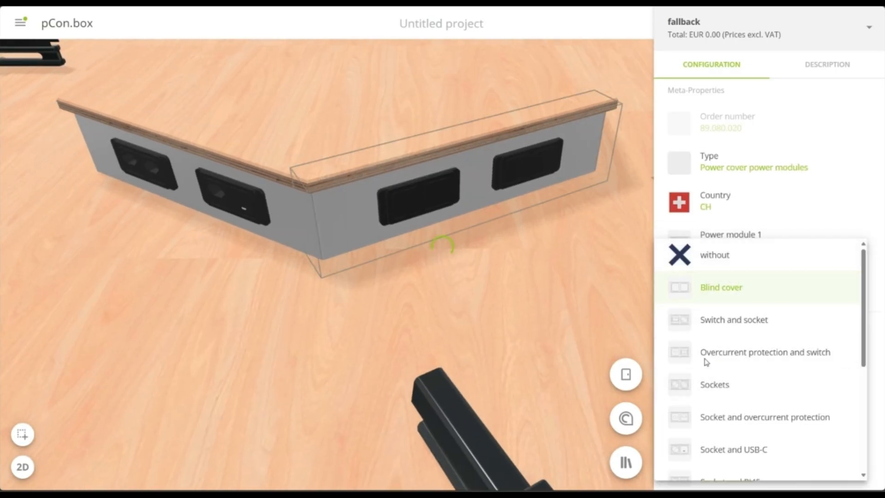
{"action": "left_click", "coordinate": [710, 383]}
{"action": "left_click", "coordinate": [728, 279]}
{"action": "scroll", "coordinate": [727, 318], "scroll_direction": "down", "scroll_amount": 3}
{"action": "left_click", "coordinate": [687, 396]}
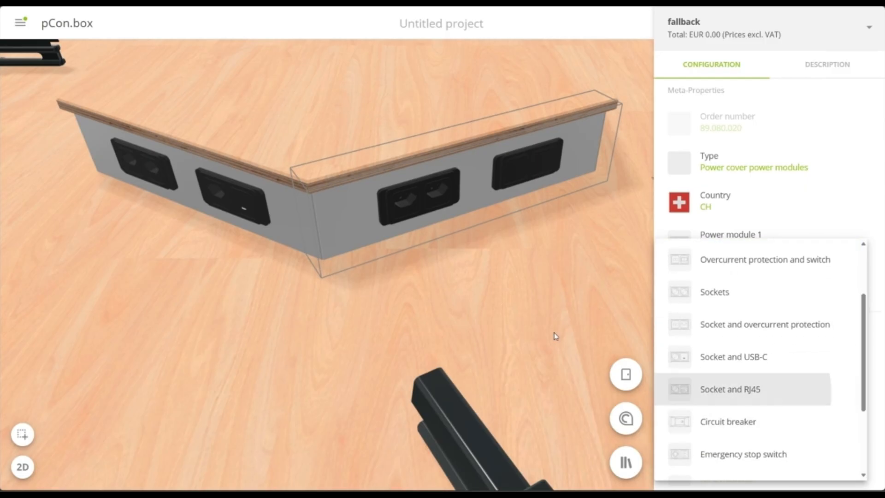
On the fourth panel of the power attachment, set power module 1 to Sockets and module 2 to Socket and USB-C
{"action": "left_click_drag", "start_coordinate": [490, 120], "coordinate": [379, 207]}
{"action": "left_click", "coordinate": [467, 219]}
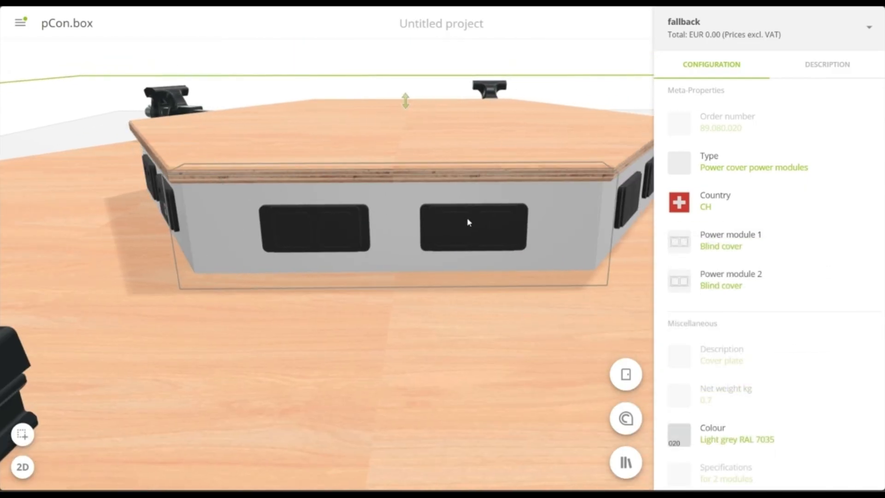
{"action": "left_click", "coordinate": [761, 246]}
{"action": "left_click", "coordinate": [760, 385]}
{"action": "left_click", "coordinate": [732, 288]}
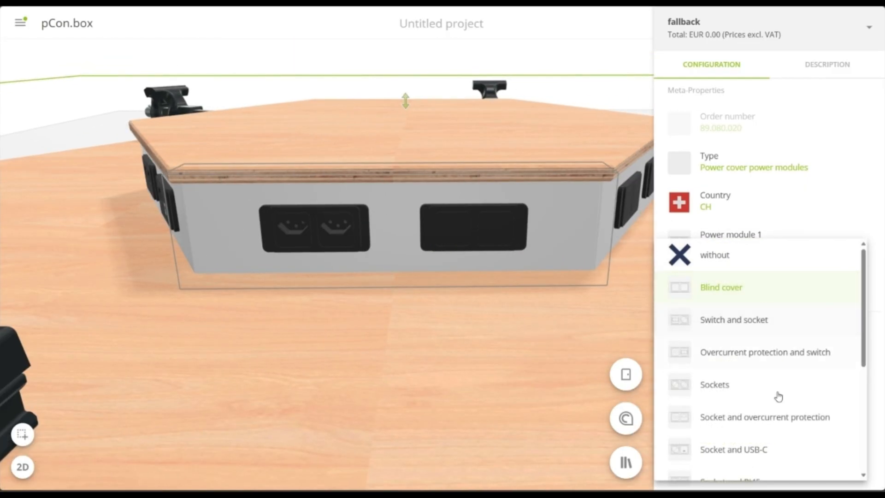
{"action": "left_click", "coordinate": [733, 449]}
{"action": "left_click_drag", "start_coordinate": [504, 189], "coordinate": [381, 196]}
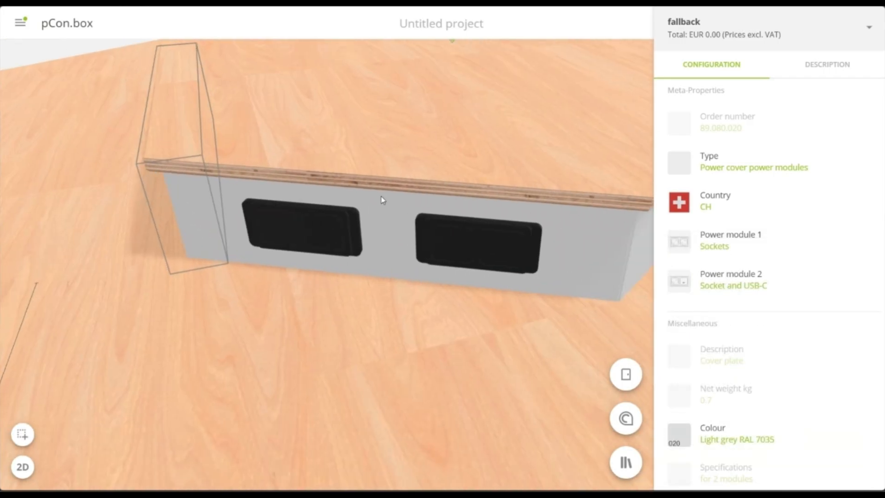
On the fifth panel of the power attachment, set power module 1 to Sockets and choose a socket option for module 2
{"action": "left_click", "coordinate": [397, 202]}
{"action": "left_click", "coordinate": [808, 252]}
{"action": "left_click", "coordinate": [735, 385]}
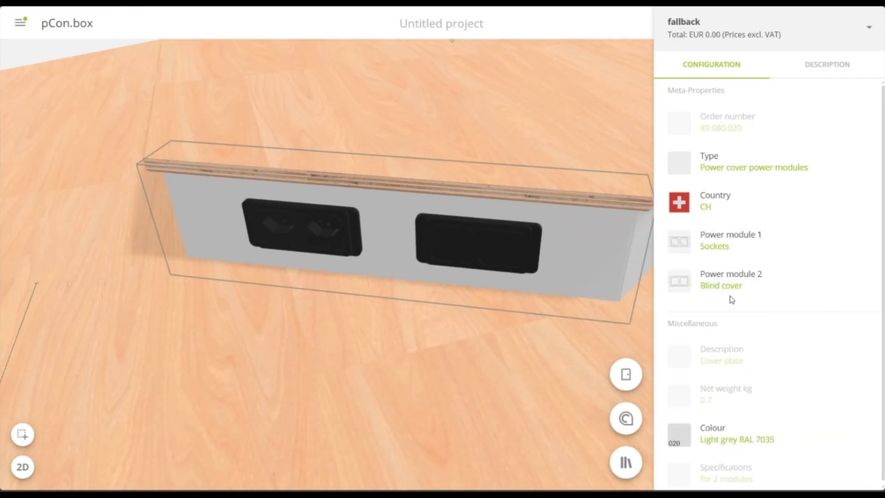
{"action": "left_click", "coordinate": [732, 290]}
{"action": "scroll", "coordinate": [792, 438], "scroll_direction": "down", "scroll_amount": 1}
{"action": "left_click", "coordinate": [776, 444]}
On the sixth panel of the power attachment, set power module 1 to Sockets and module 2 to Socket and USB-C
{"action": "left_click_drag", "start_coordinate": [583, 253], "coordinate": [362, 195]}
{"action": "left_click", "coordinate": [362, 196]}
{"action": "left_click", "coordinate": [742, 248]}
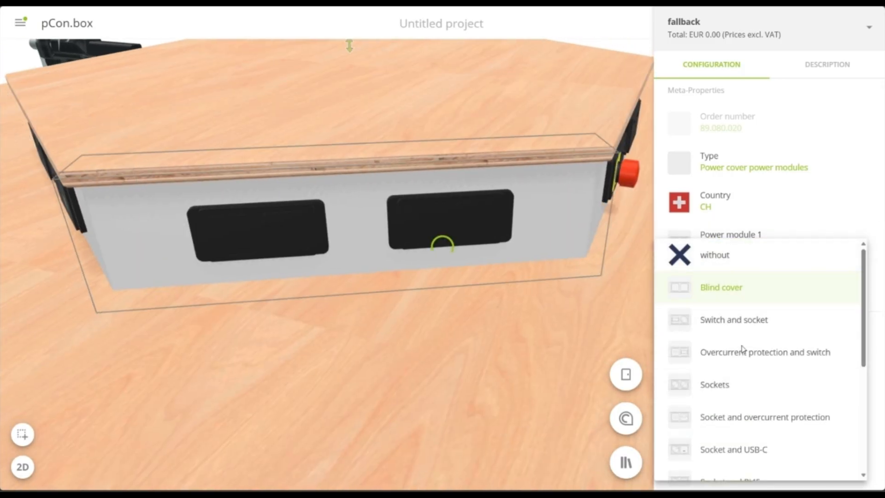
{"action": "left_click", "coordinate": [773, 448]}
{"action": "scroll", "coordinate": [372, 226], "scroll_direction": "down", "scroll_amount": 10}
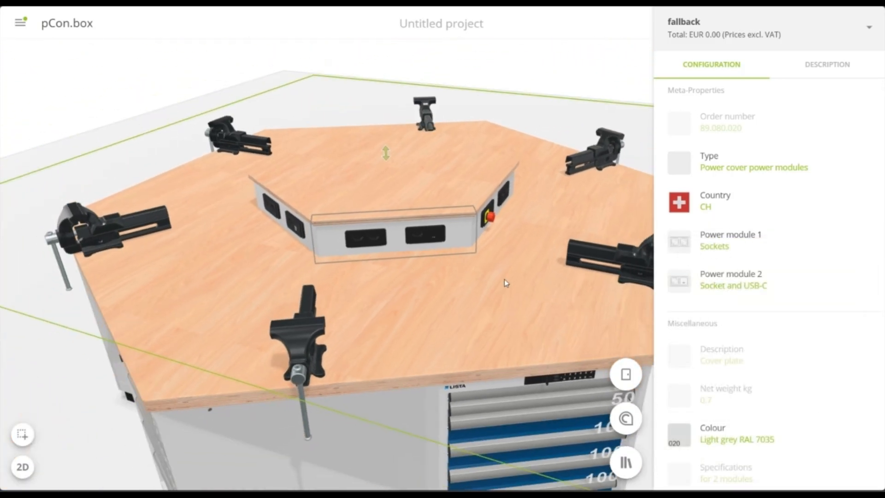
{"action": "right_click_drag", "start_coordinate": [506, 282], "coordinate": [437, 217]}
{"action": "scroll", "coordinate": [443, 224], "scroll_direction": "down", "scroll_amount": 3}
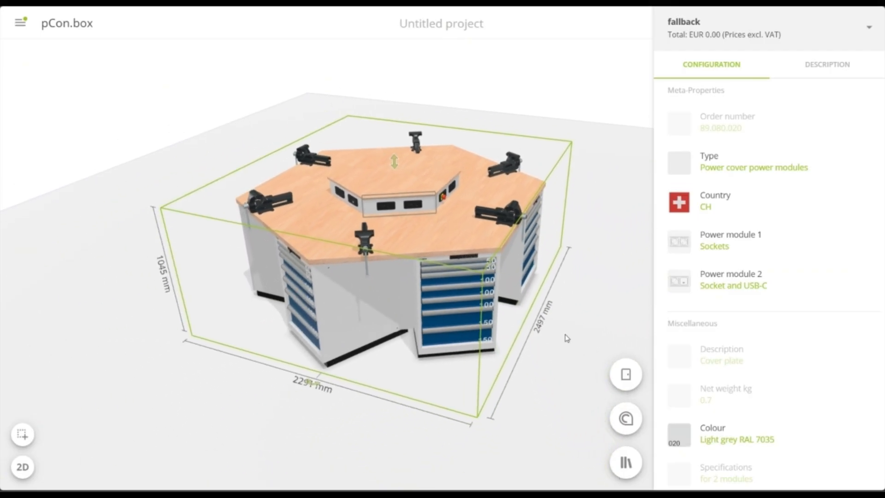
{"action": "left_click", "coordinate": [580, 333]}
{"action": "left_click", "coordinate": [581, 334]}
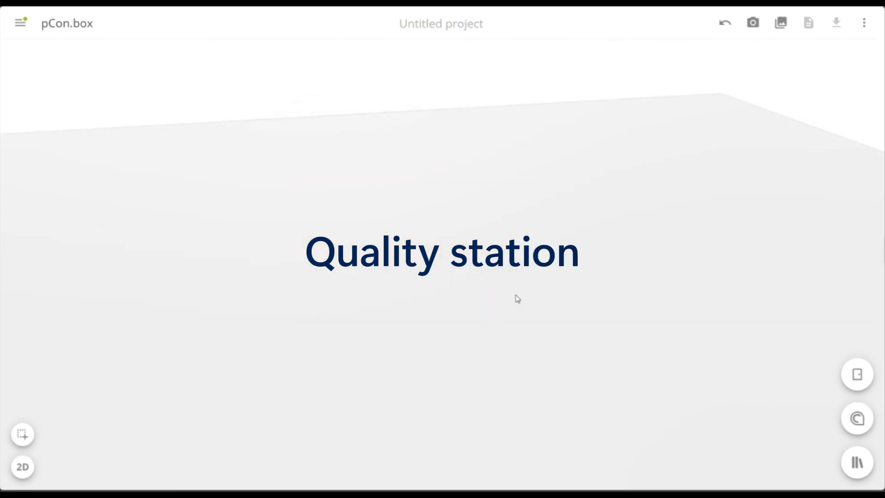
Insert the 17.800.XXX Quality-Station H1900 H750 from the test and inspection workstations catalog and open its configuration
{"action": "left_click", "coordinate": [856, 462]}
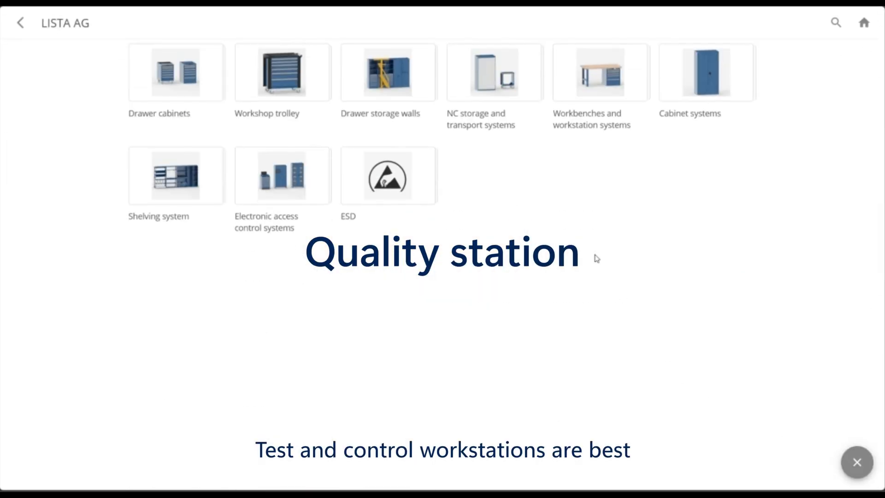
{"action": "left_click", "coordinate": [563, 82]}
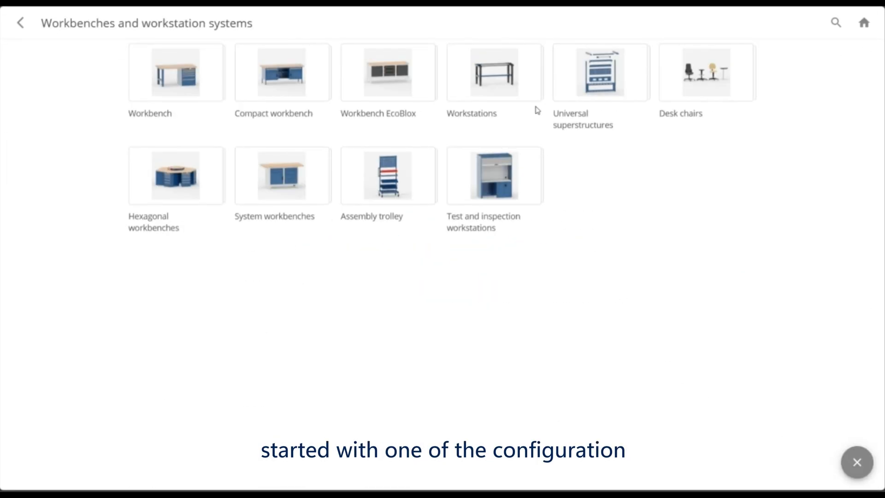
{"action": "left_click", "coordinate": [493, 183]}
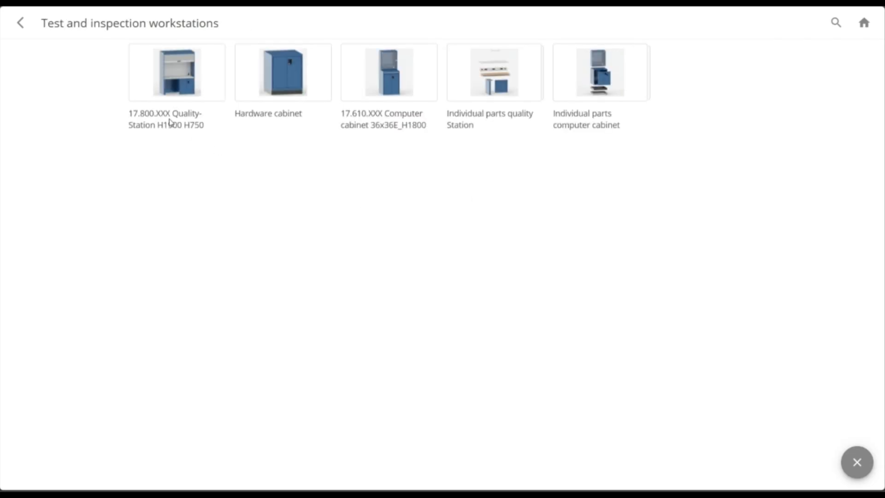
{"action": "left_click", "coordinate": [150, 68]}
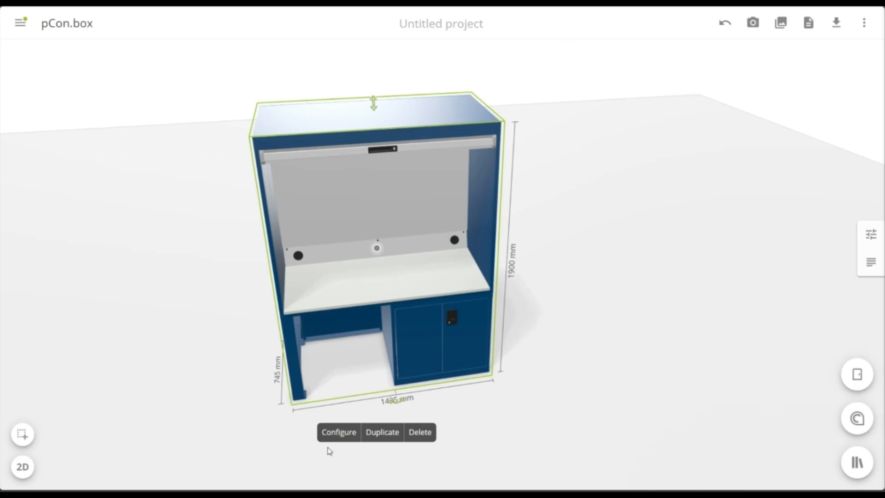
{"action": "left_click", "coordinate": [338, 431]}
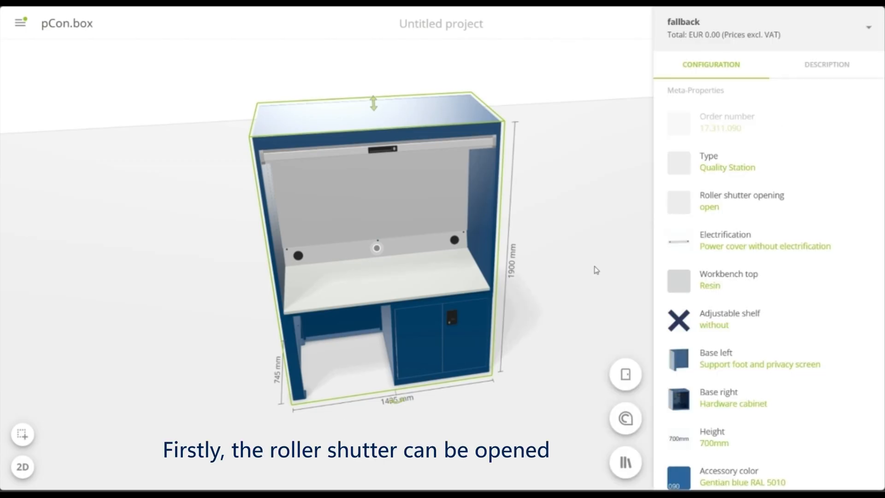
Try the quality station's roller shutter as closed and return it to open
{"action": "left_click", "coordinate": [754, 197]}
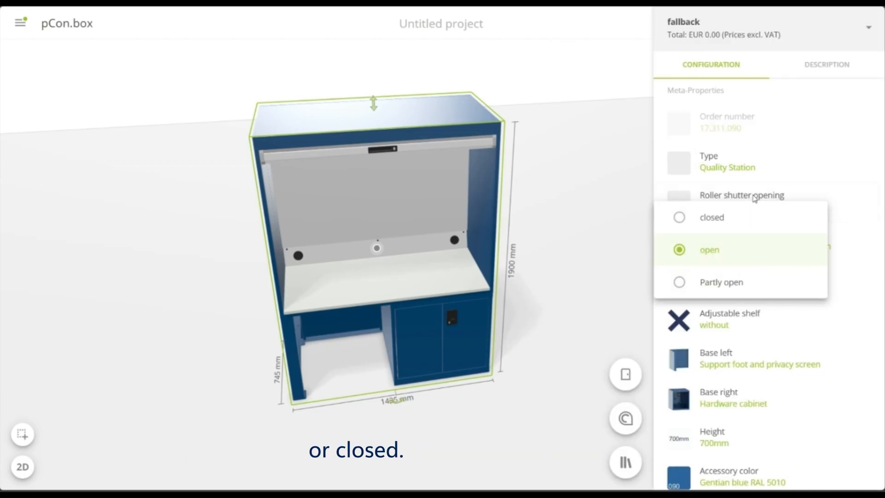
{"action": "left_click", "coordinate": [743, 219]}
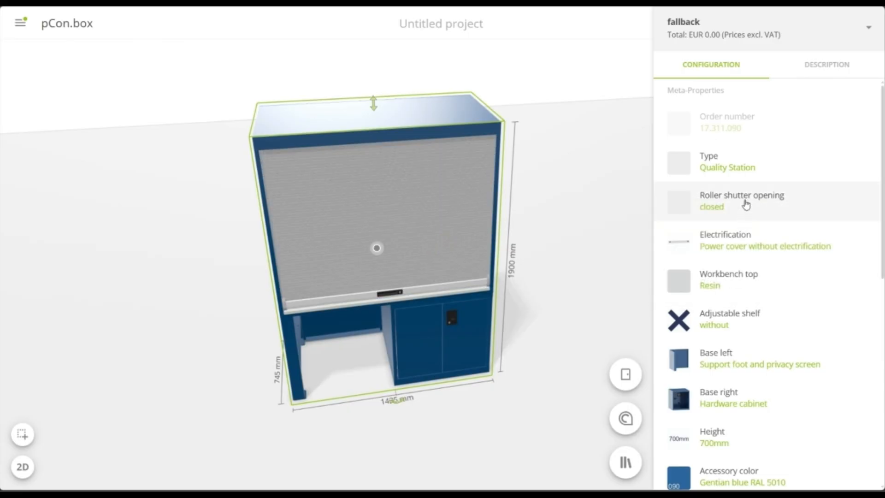
{"action": "left_click", "coordinate": [746, 205]}
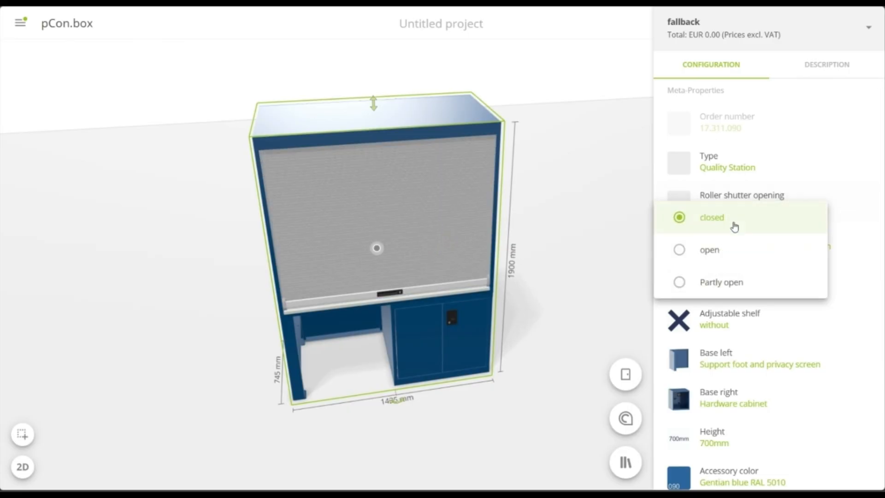
{"action": "left_click", "coordinate": [716, 258]}
Set the quality station's electrification to the Swiss version, CH
{"action": "scroll", "coordinate": [740, 263], "scroll_direction": "down", "scroll_amount": 1}
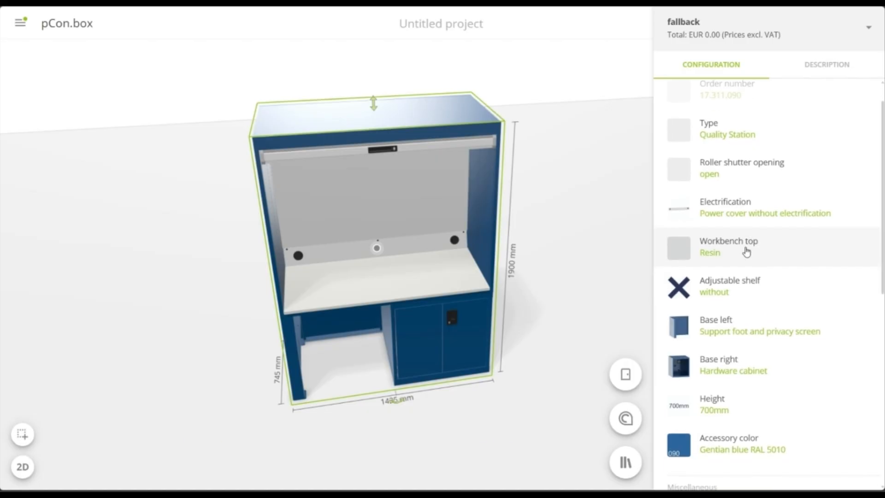
{"action": "left_click", "coordinate": [791, 188]}
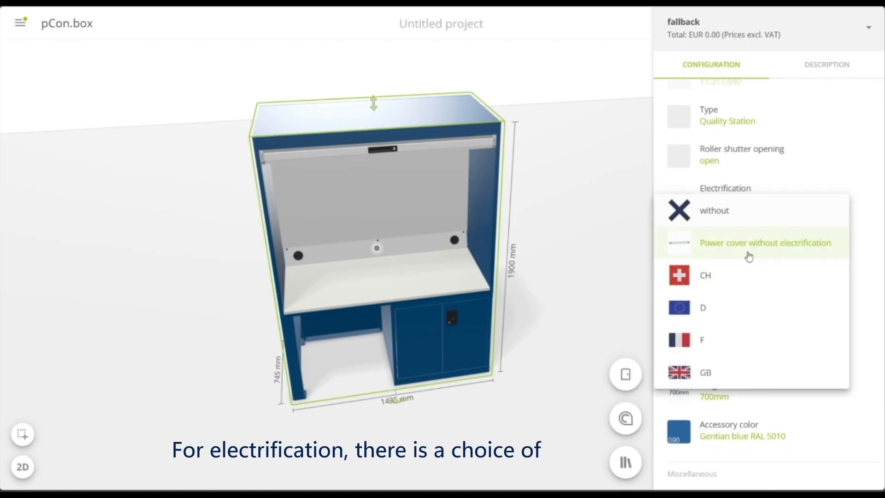
{"action": "left_click", "coordinate": [727, 284]}
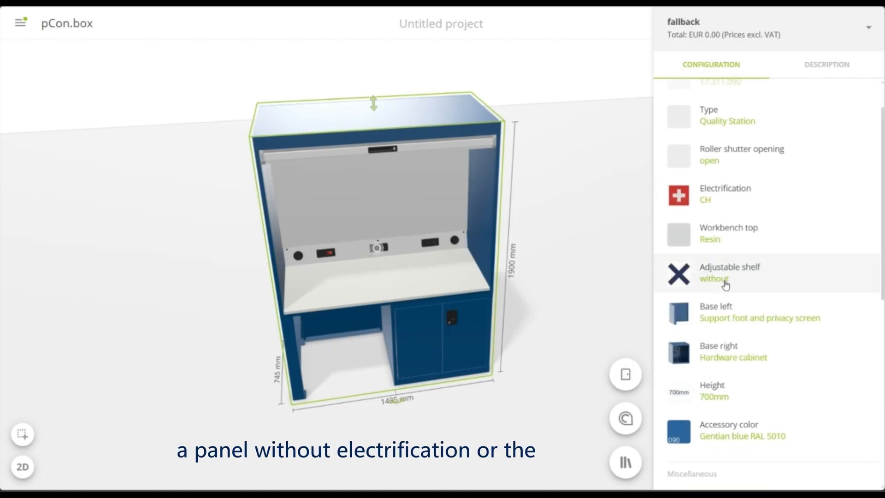
Set the quality station's workbench top to Multiplex and add an adjustable shelf above it
{"action": "left_click", "coordinate": [748, 232]}
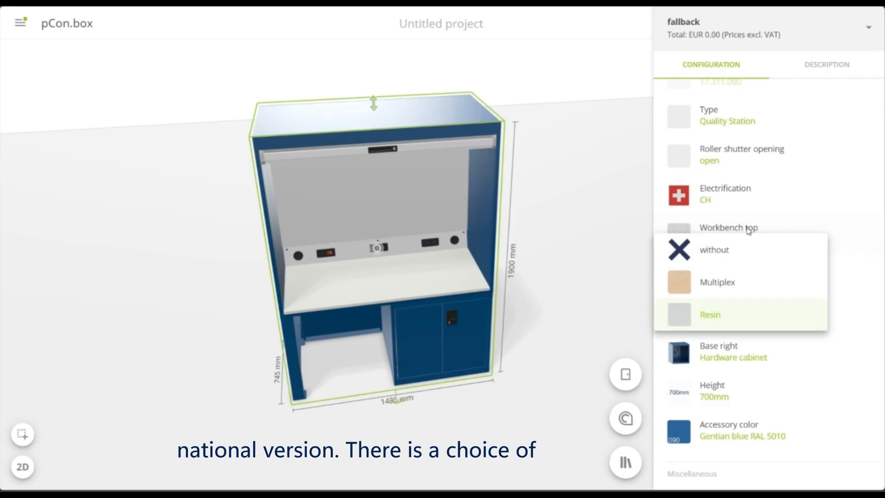
{"action": "left_click", "coordinate": [738, 285]}
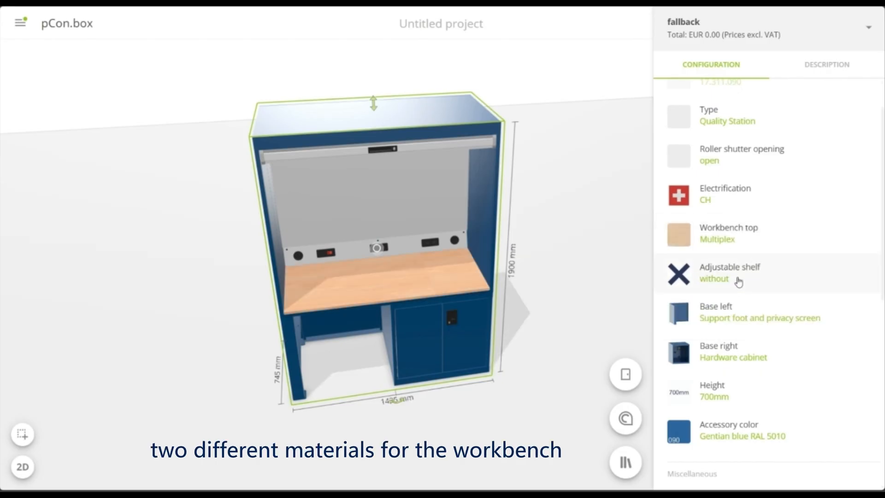
{"action": "left_click", "coordinate": [784, 275]}
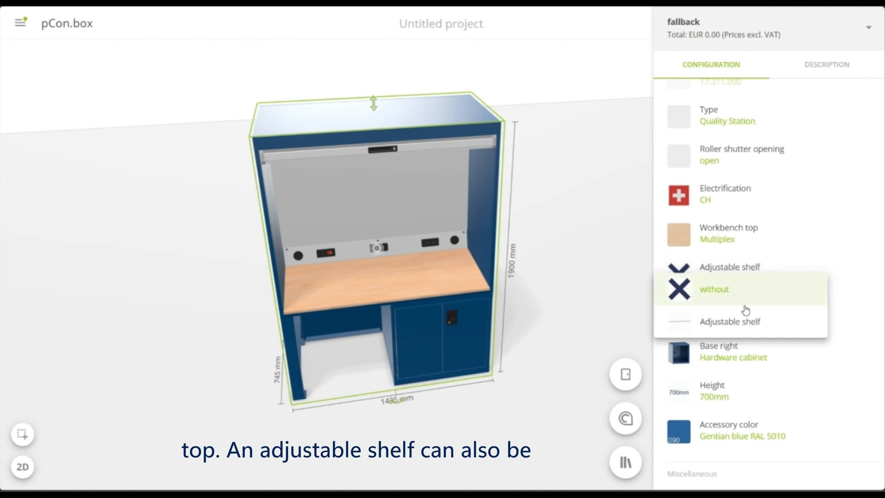
{"action": "left_click", "coordinate": [736, 323]}
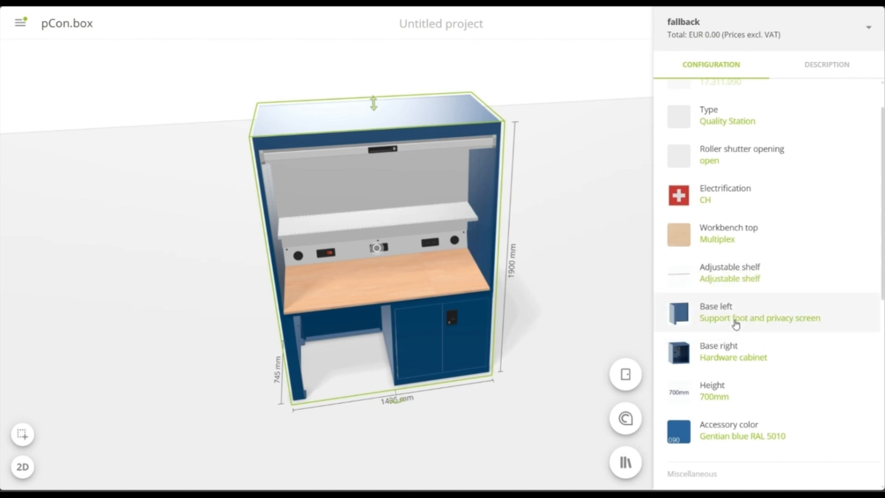
Set the quality station's left base to Hardware cabinet and its right base to Support foot and privacy screen
{"action": "scroll", "coordinate": [750, 307], "scroll_direction": "down", "scroll_amount": 2}
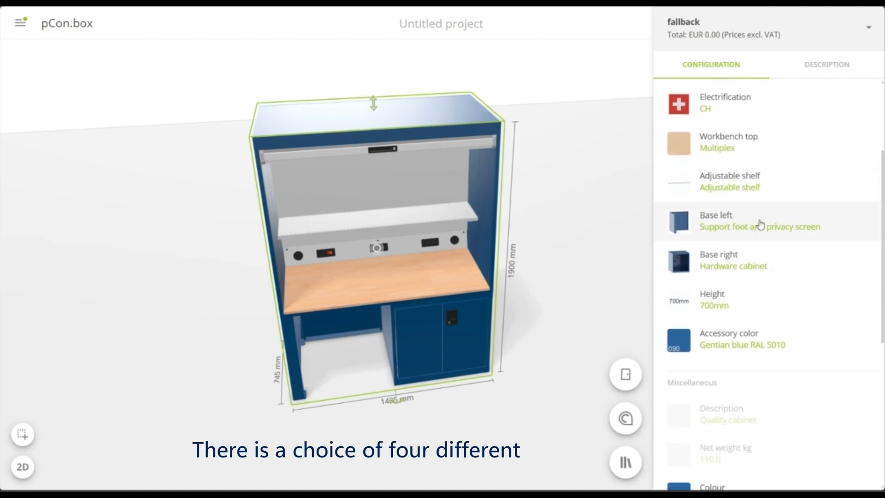
{"action": "left_click", "coordinate": [763, 220]}
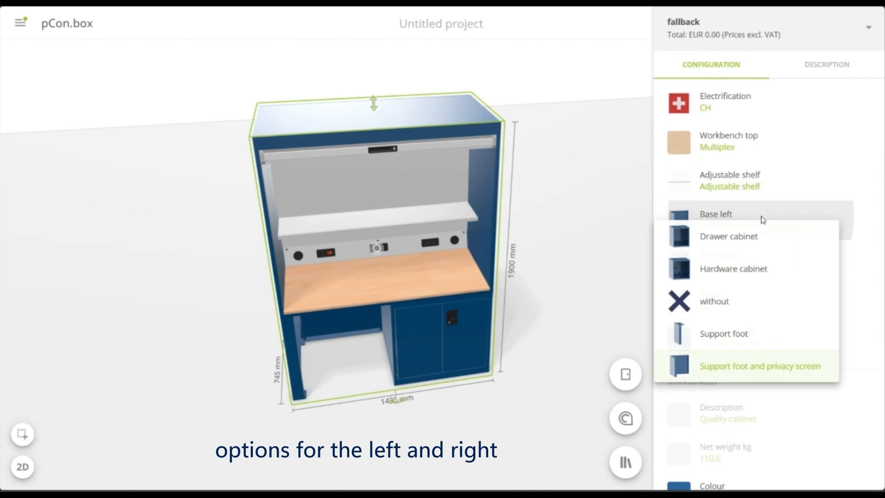
{"action": "left_click", "coordinate": [750, 269]}
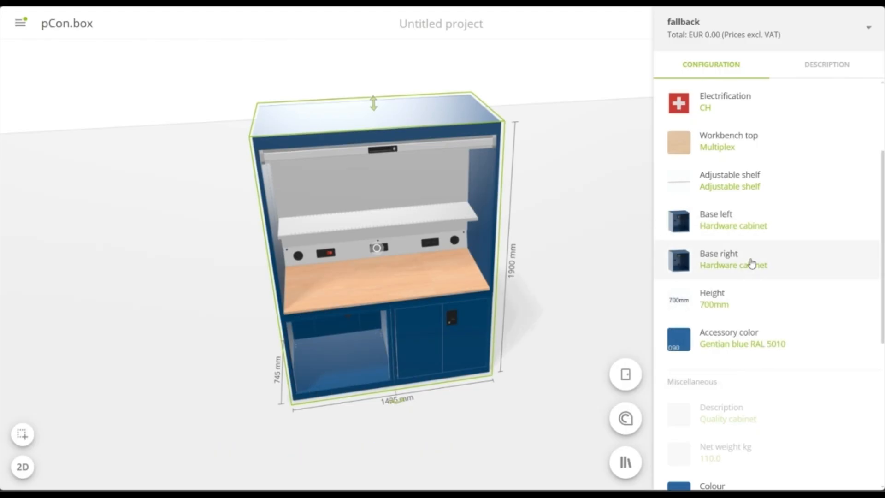
{"action": "left_click", "coordinate": [751, 263]}
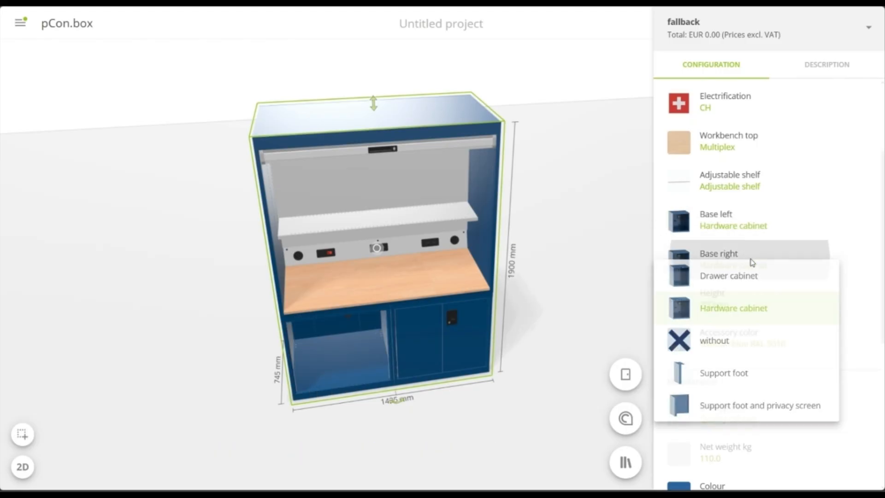
{"action": "left_click", "coordinate": [760, 413]}
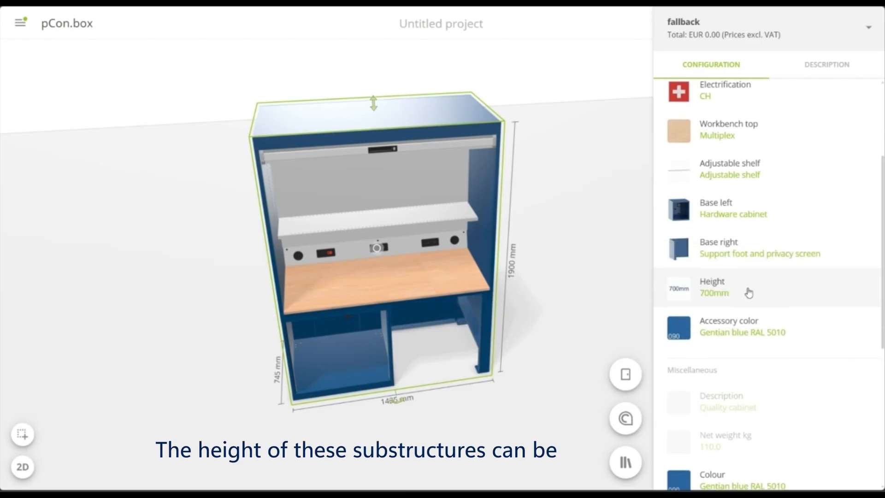
Set the substructure height to 800mm and the quality station's accessory color to Light gray RAL 7035
{"action": "scroll", "coordinate": [749, 286], "scroll_direction": "down", "scroll_amount": 1}
{"action": "left_click", "coordinate": [747, 257]}
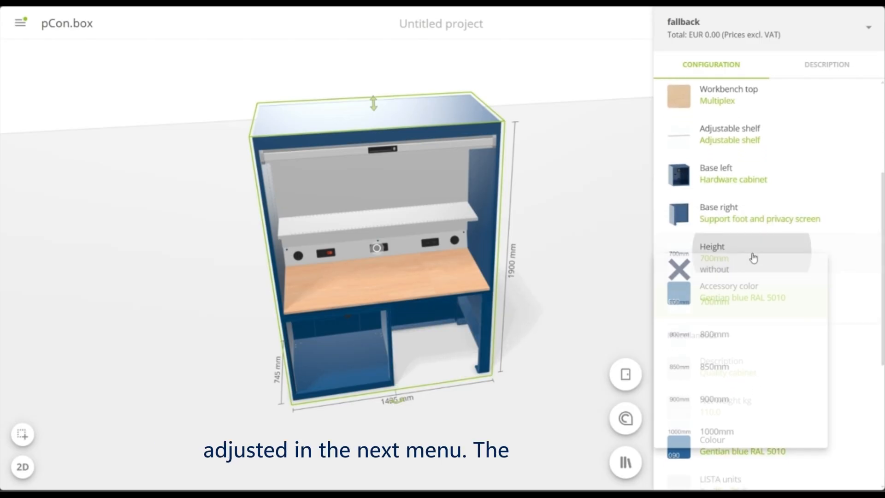
{"action": "left_click", "coordinate": [739, 337]}
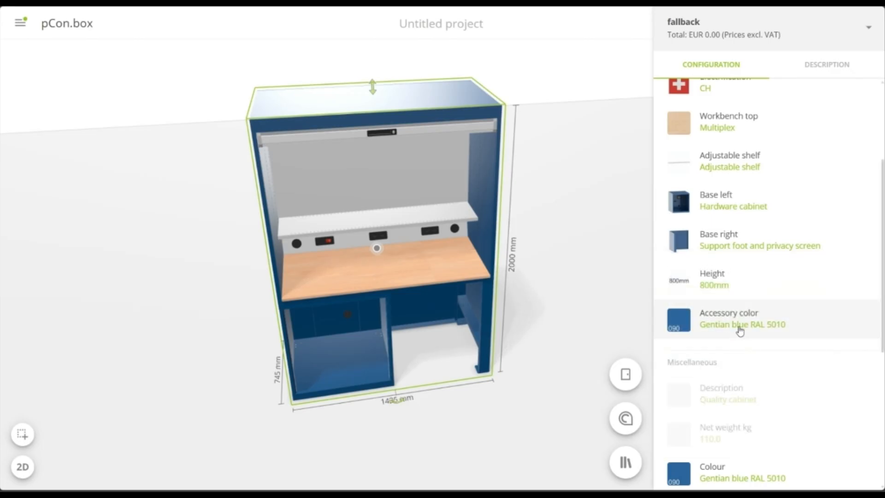
{"action": "scroll", "coordinate": [743, 322], "scroll_direction": "down", "scroll_amount": 1}
{"action": "left_click", "coordinate": [764, 277]}
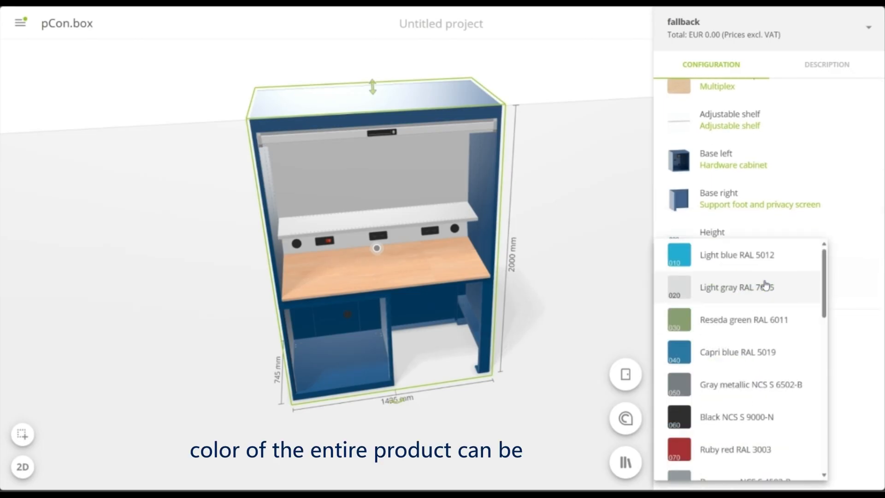
{"action": "left_click", "coordinate": [758, 287]}
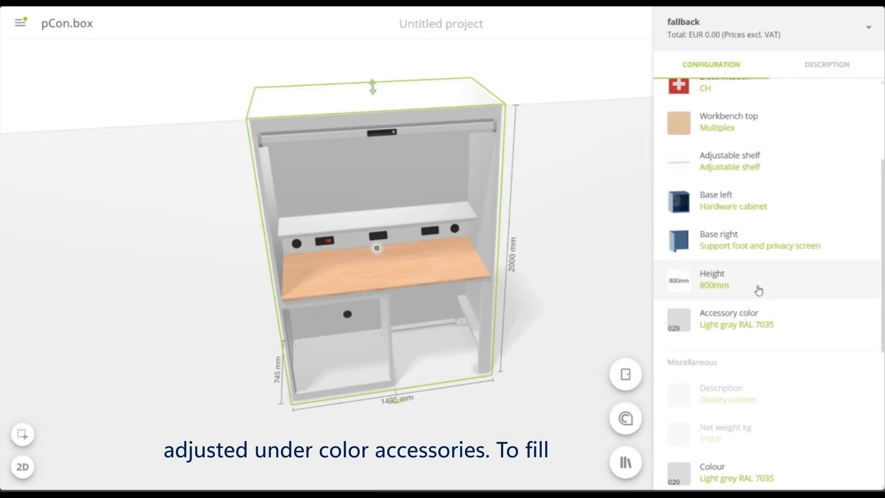
Equip the hardware cabinet under the quality station with a pull-out shelf and an adjustable shelf
{"action": "scroll", "coordinate": [758, 290], "scroll_direction": "down", "scroll_amount": 1}
{"action": "scroll", "coordinate": [758, 290], "scroll_direction": "down", "scroll_amount": 1}
{"action": "scroll", "coordinate": [575, 367], "scroll_direction": "down", "scroll_amount": 2}
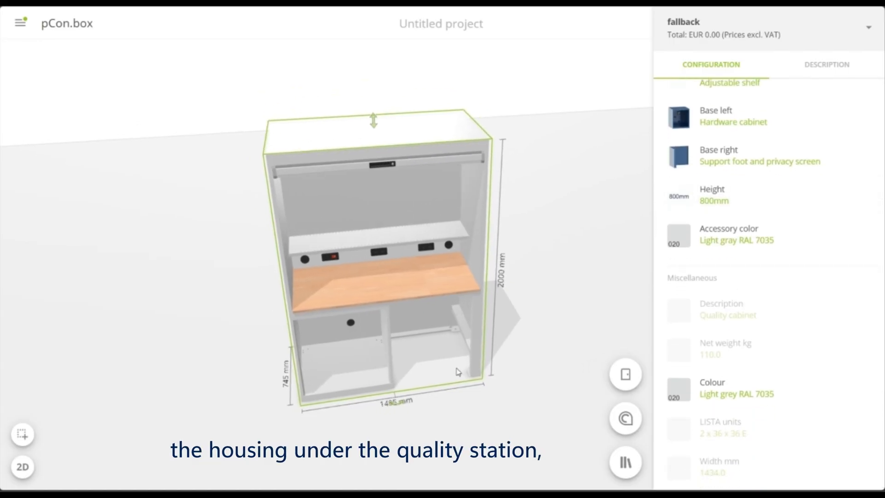
{"action": "left_click", "coordinate": [343, 365]}
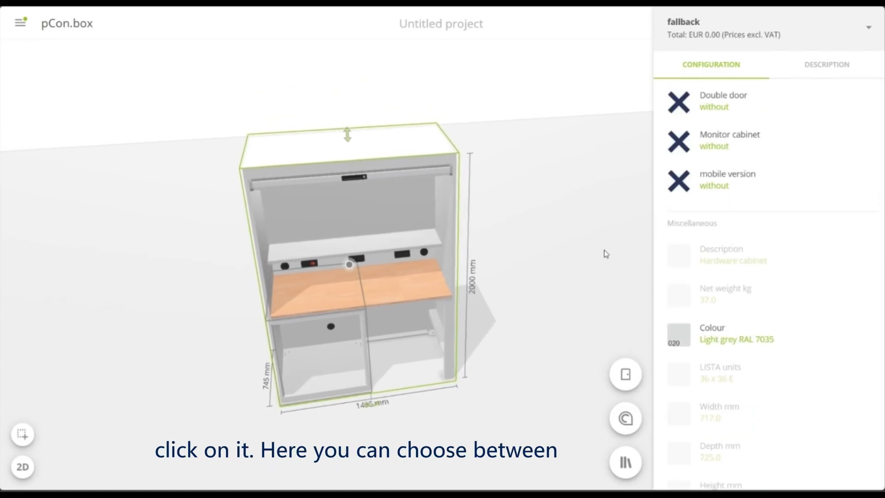
{"action": "scroll", "coordinate": [770, 257], "scroll_direction": "up", "scroll_amount": 5}
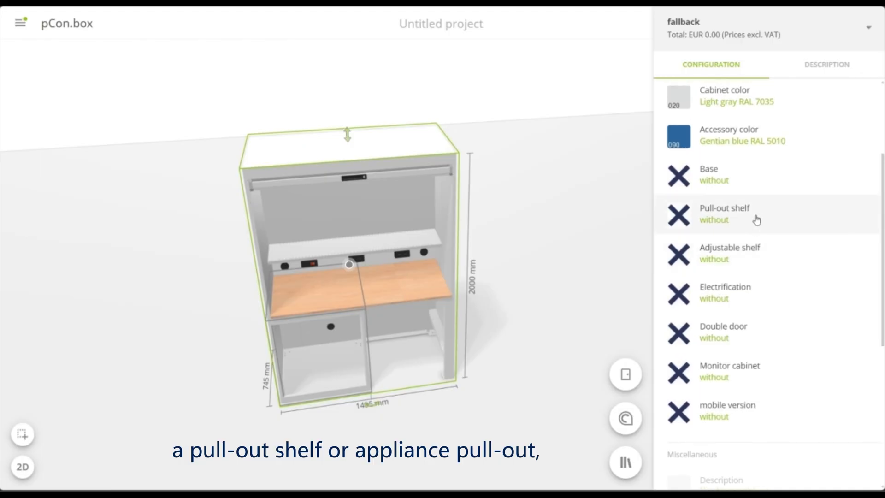
{"action": "left_click", "coordinate": [756, 219]}
{"action": "left_click", "coordinate": [727, 263]}
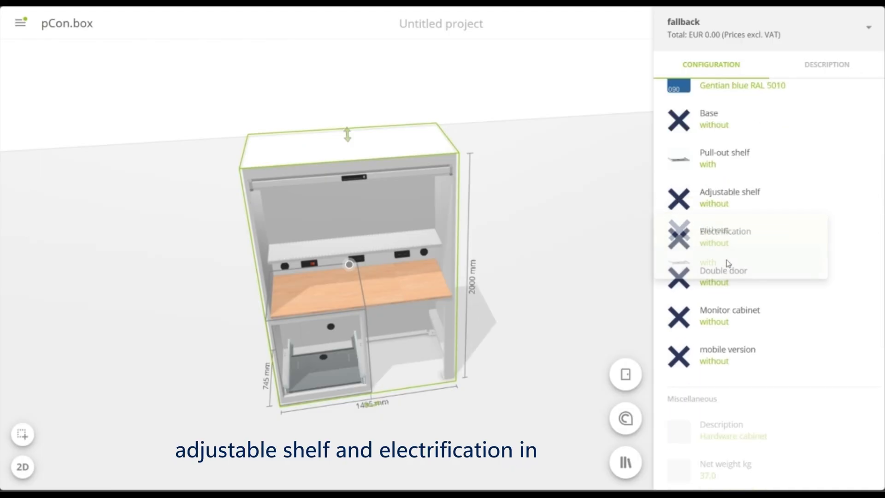
{"action": "left_click", "coordinate": [770, 205]}
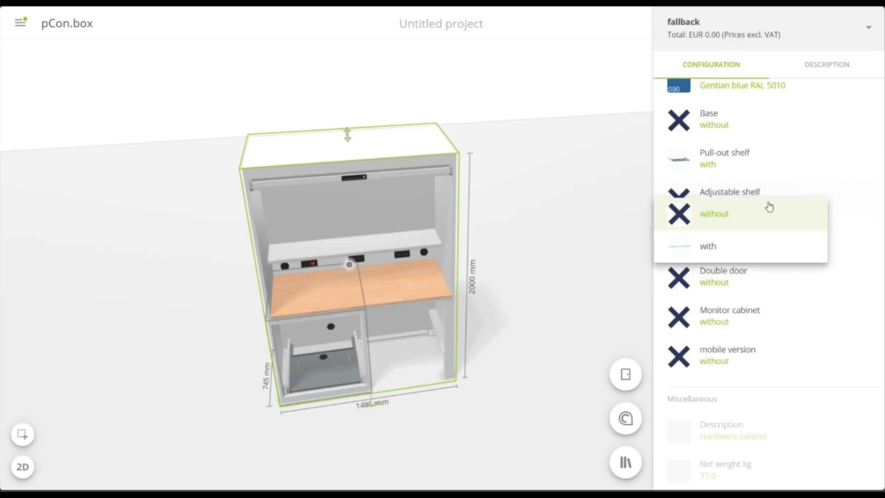
{"action": "left_click", "coordinate": [732, 252]}
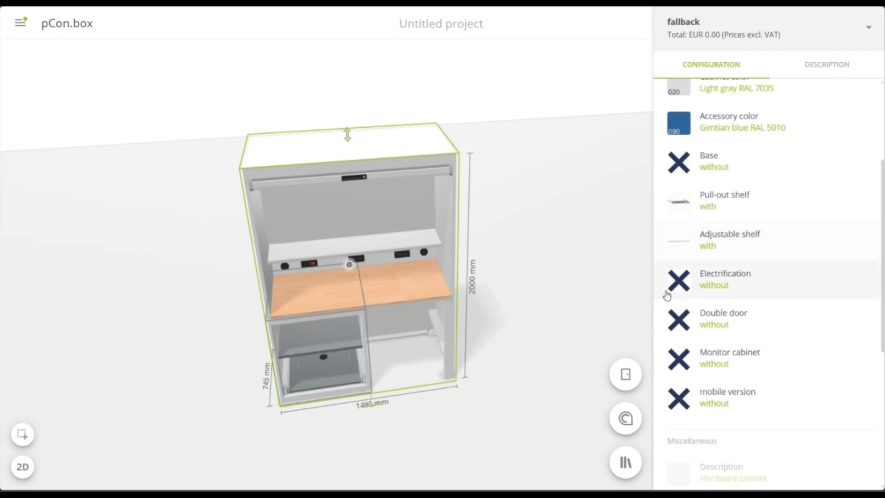
Set the hardware cabinet's electrification to CH and close its front with a double door
{"action": "left_click", "coordinate": [749, 278]}
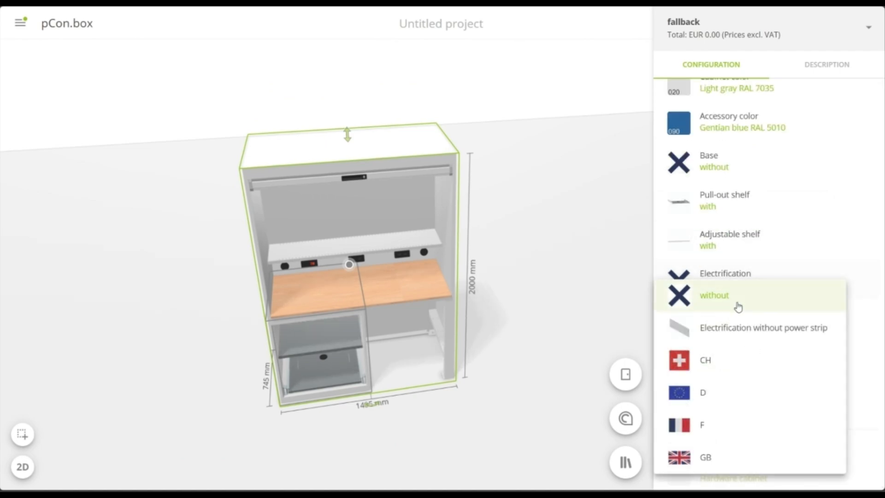
{"action": "left_click", "coordinate": [718, 364]}
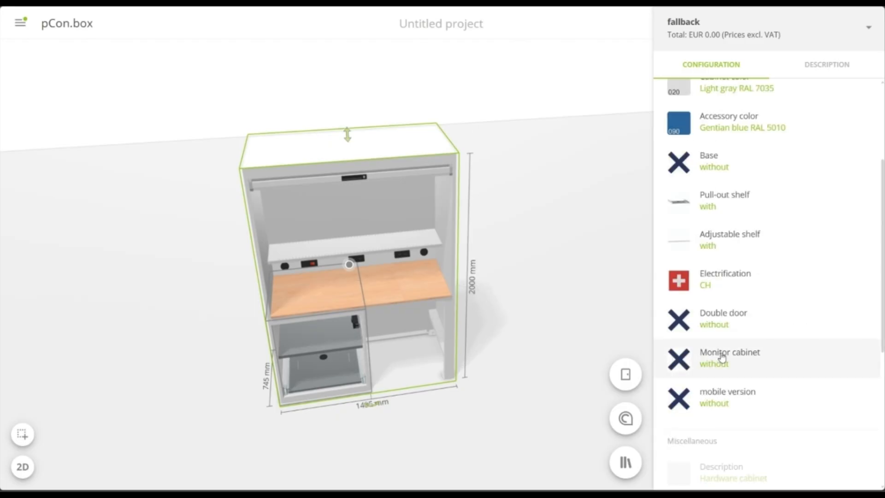
{"action": "left_click", "coordinate": [712, 324]}
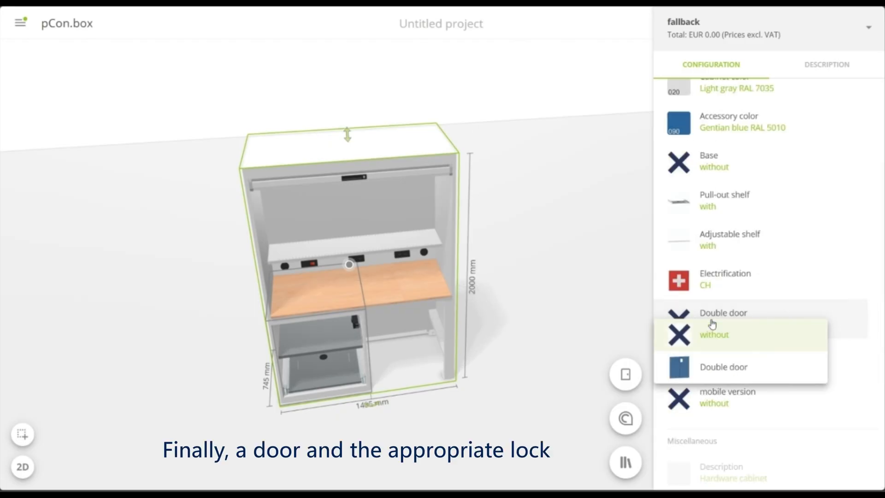
{"action": "left_click", "coordinate": [714, 368]}
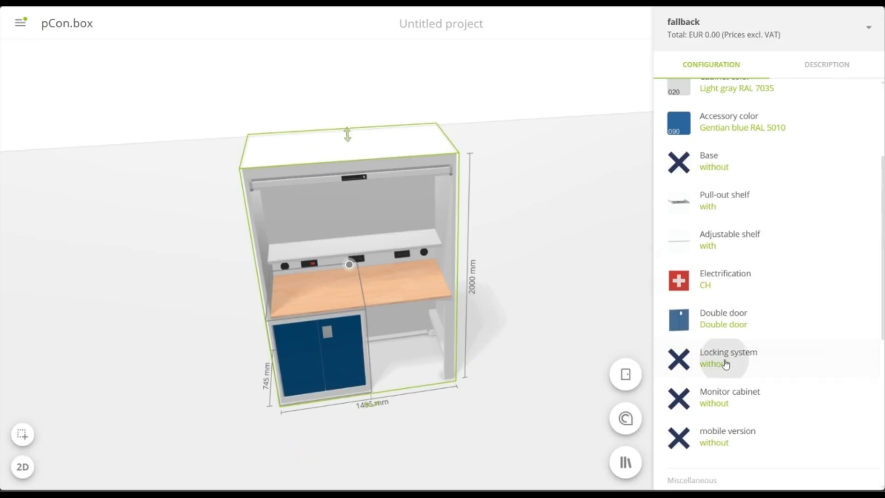
Set the double door's locking system to Clasp lock simultaneously lockable DOM 2C 3 and deselect the quality station
{"action": "left_click", "coordinate": [725, 364]}
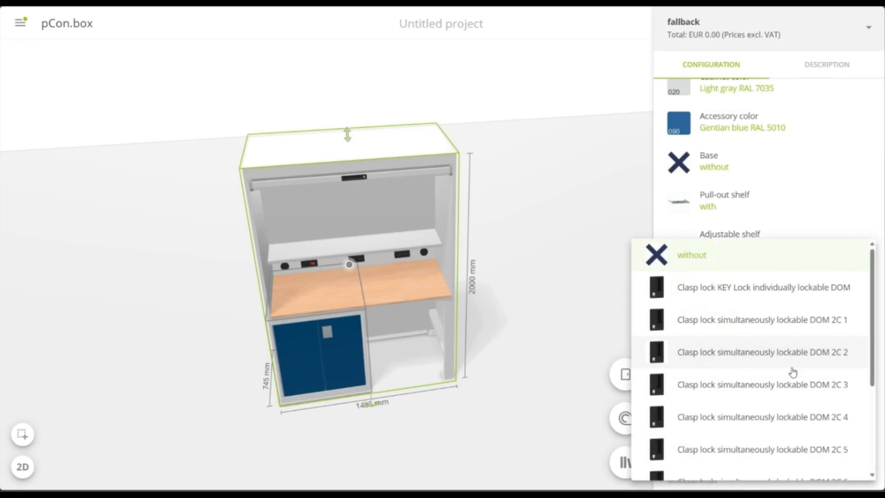
{"action": "left_click", "coordinate": [800, 386]}
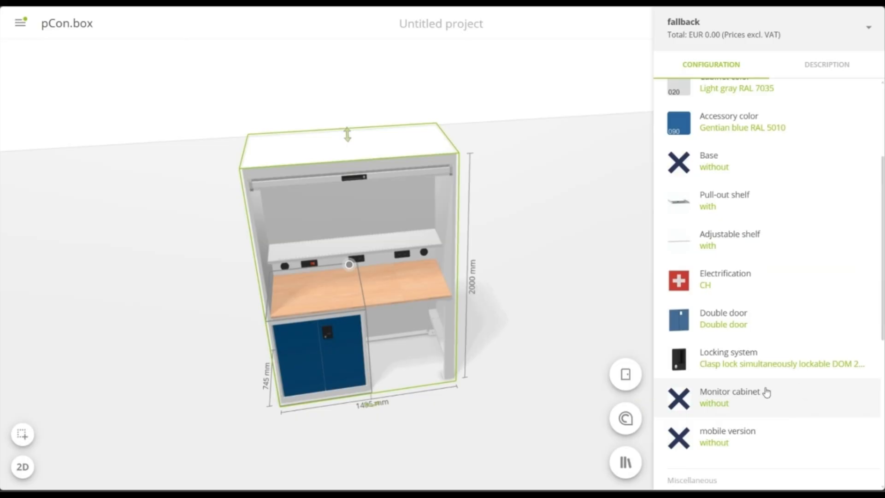
{"action": "left_click", "coordinate": [504, 417]}
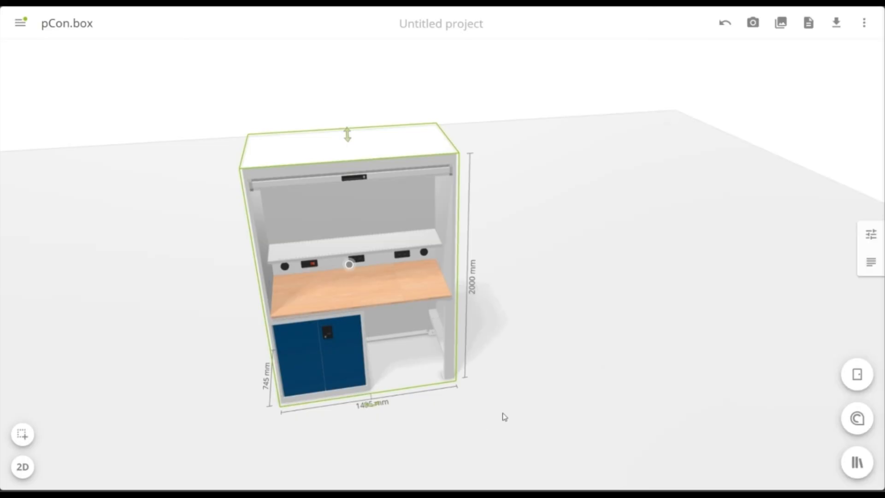
{"action": "left_click_drag", "start_coordinate": [506, 407], "coordinate": [583, 377]}
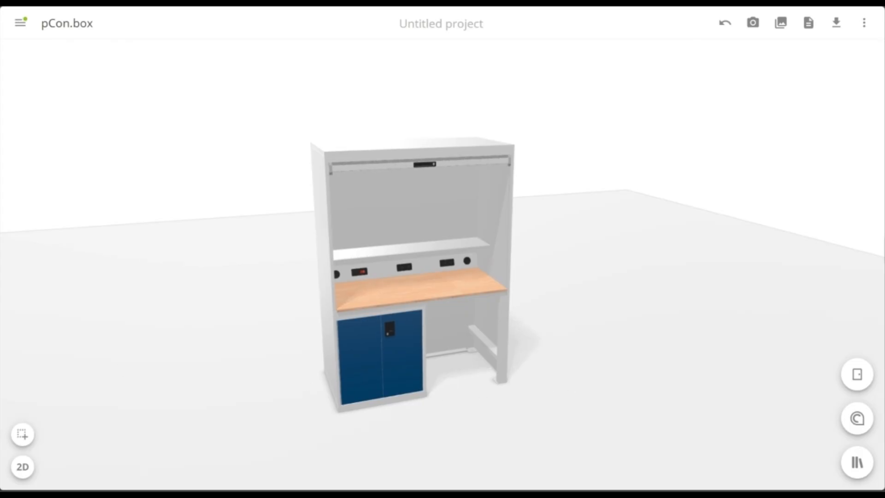